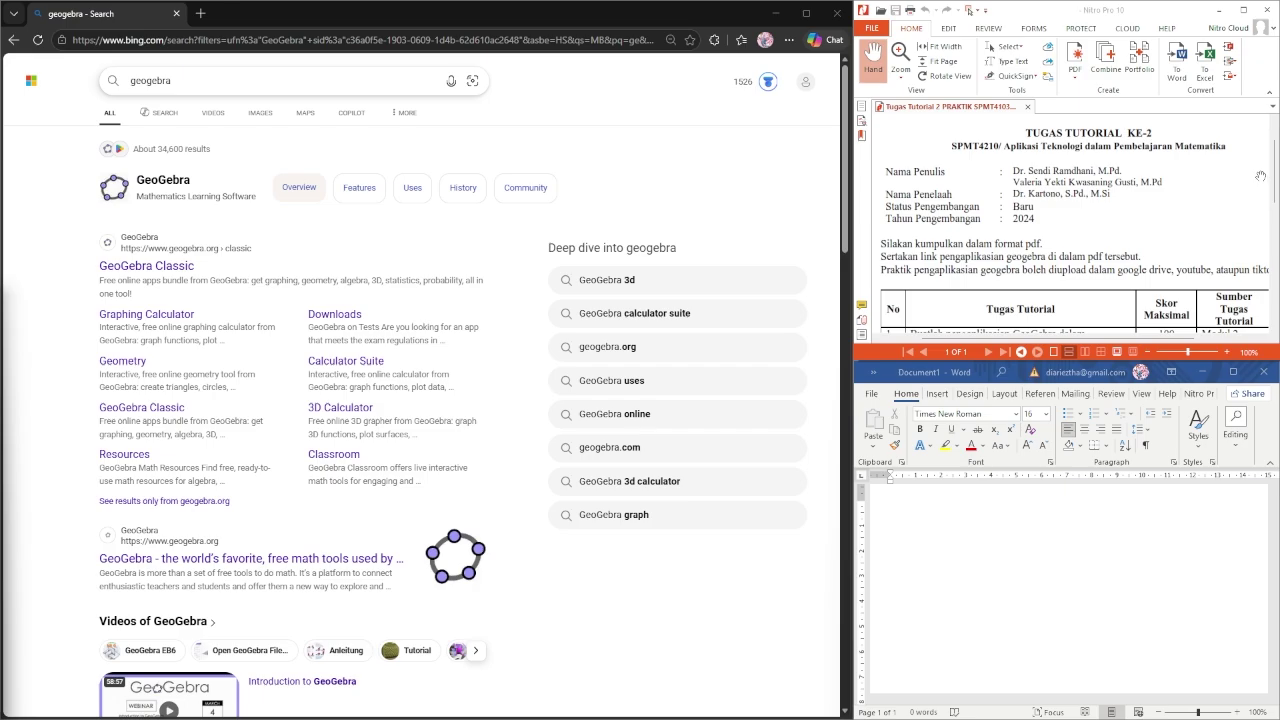
Step: Check the quadratic-graph task in the assignment PDF, and open GeoGebra Classic from the search results in the Graphing perspective
{"action": "scroll", "coordinate": [1075, 220], "scroll_direction": "down", "scroll_amount": 2}
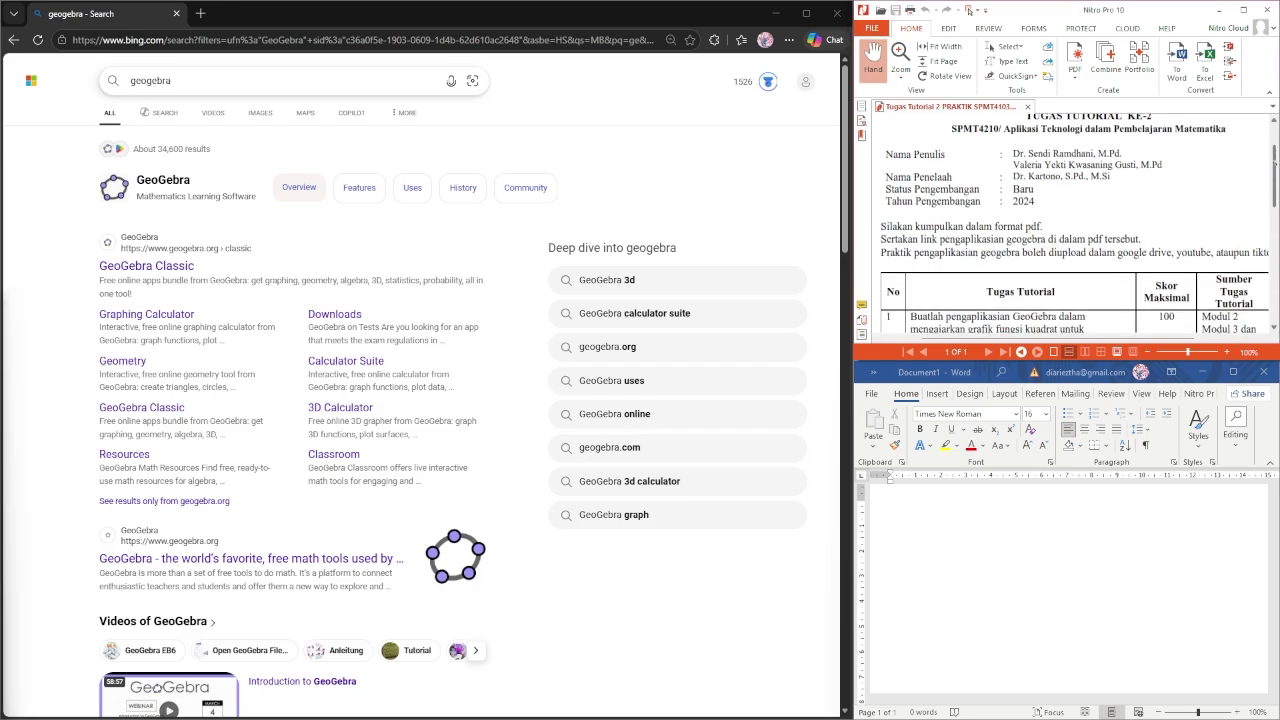
{"action": "scroll", "coordinate": [1075, 220], "scroll_direction": "down", "scroll_amount": 1}
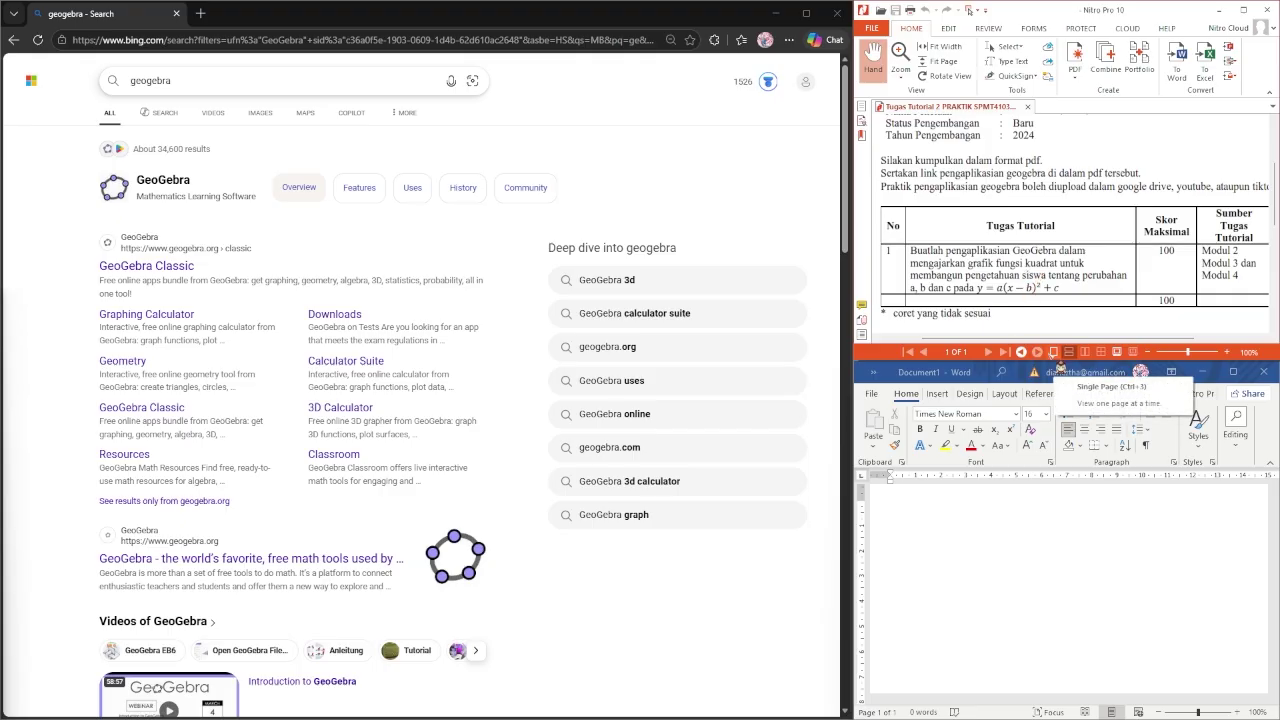
{"action": "left_click", "coordinate": [210, 79]}
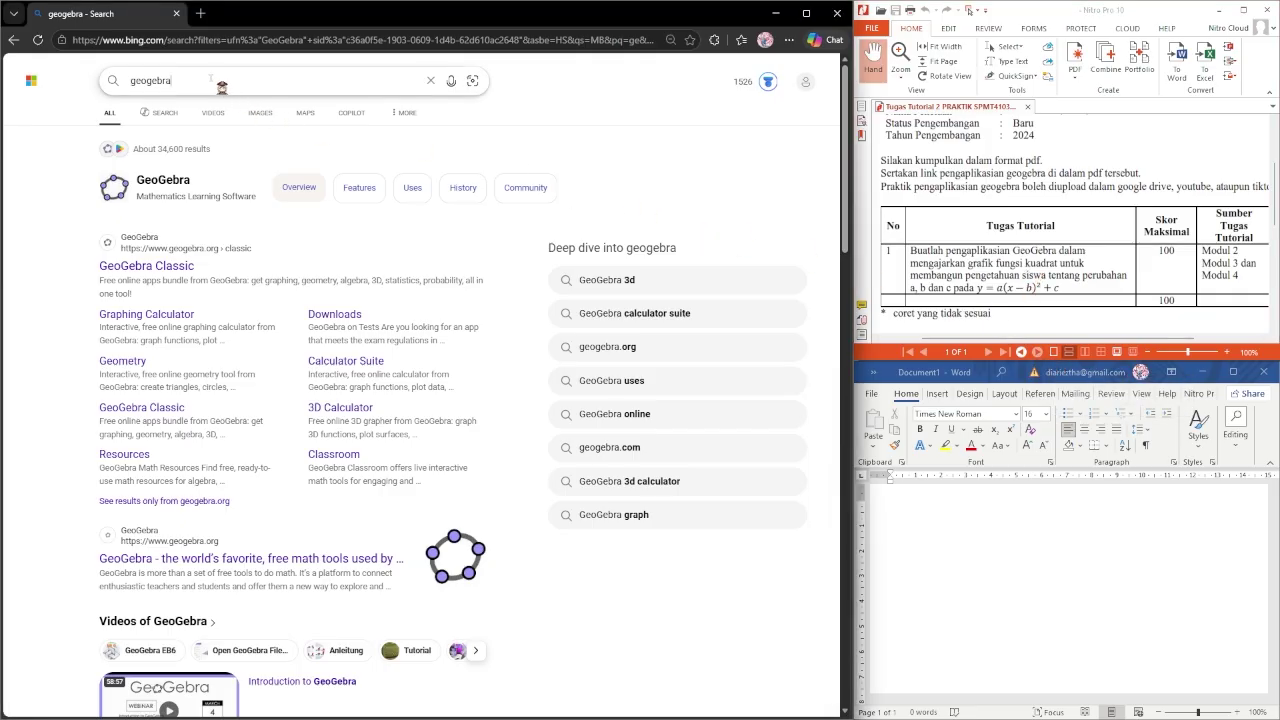
{"action": "left_click", "coordinate": [85, 292]}
{"action": "left_click", "coordinate": [146, 266]}
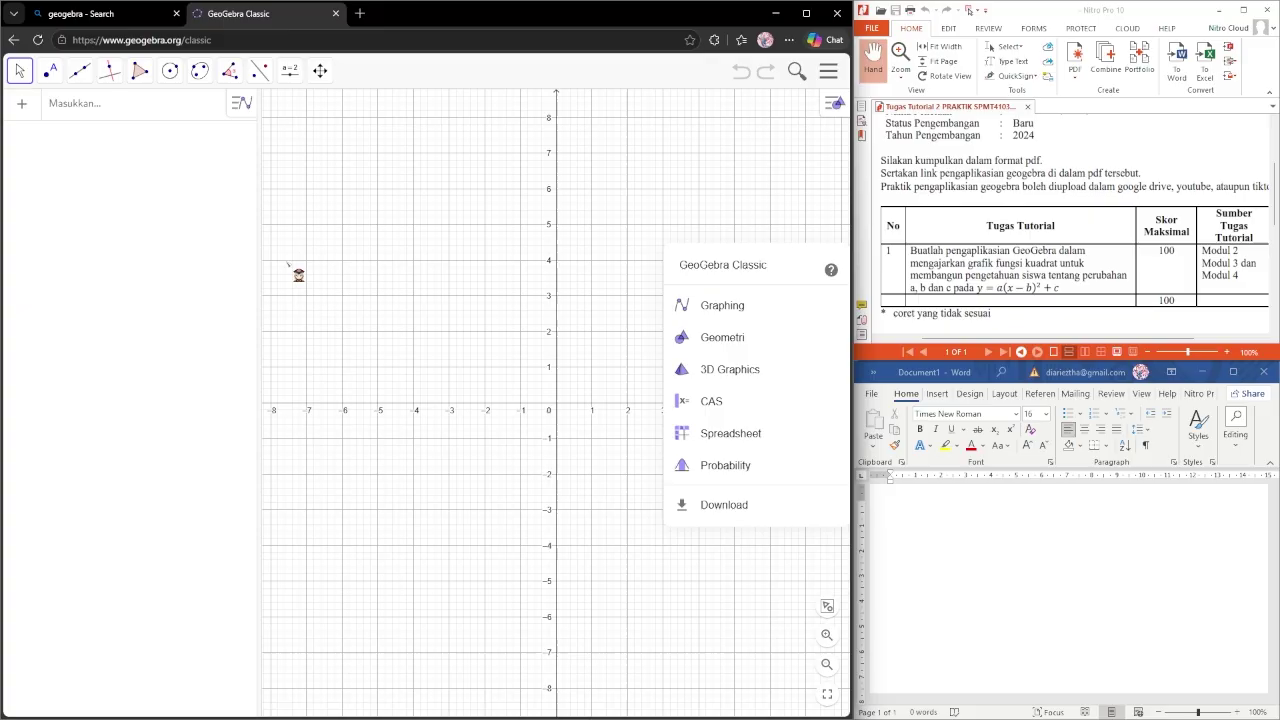
{"action": "left_click", "coordinate": [740, 310]}
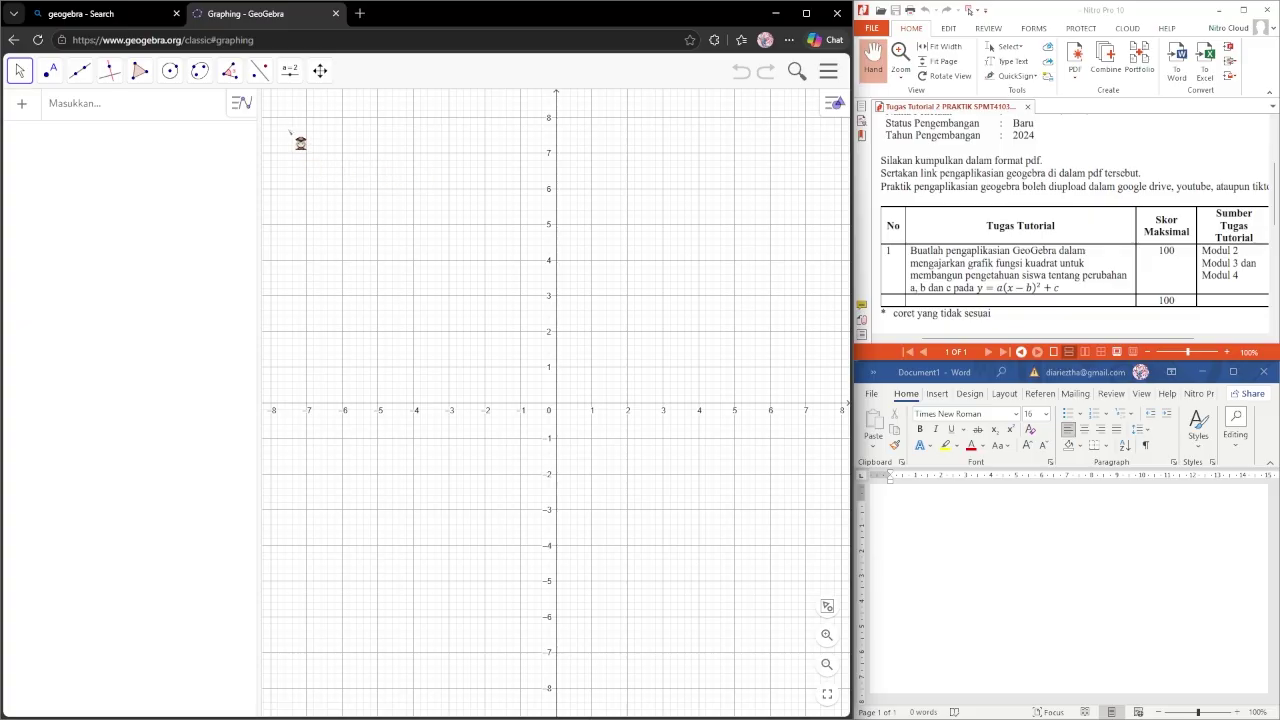
Step: Create a number slider a in the upper area of the graphics view, with minimum -10 and maximum 10
{"action": "left_click", "coordinate": [290, 71]}
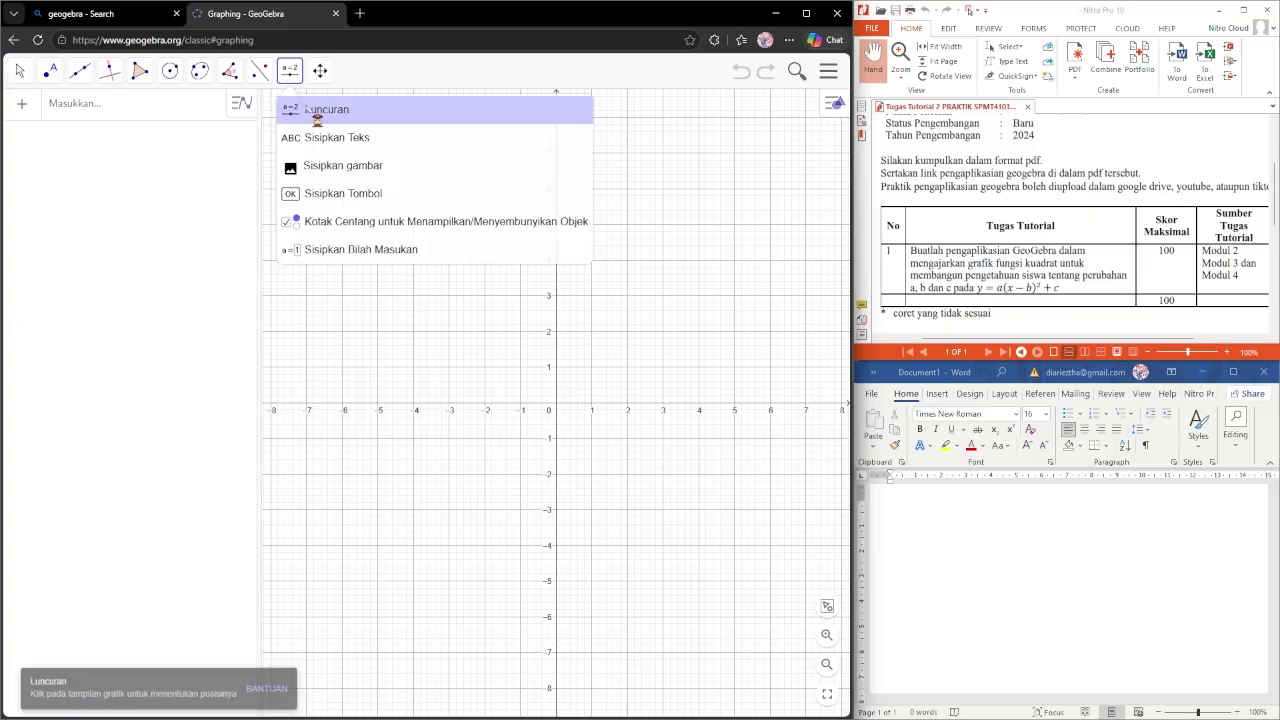
{"action": "left_click", "coordinate": [315, 112]}
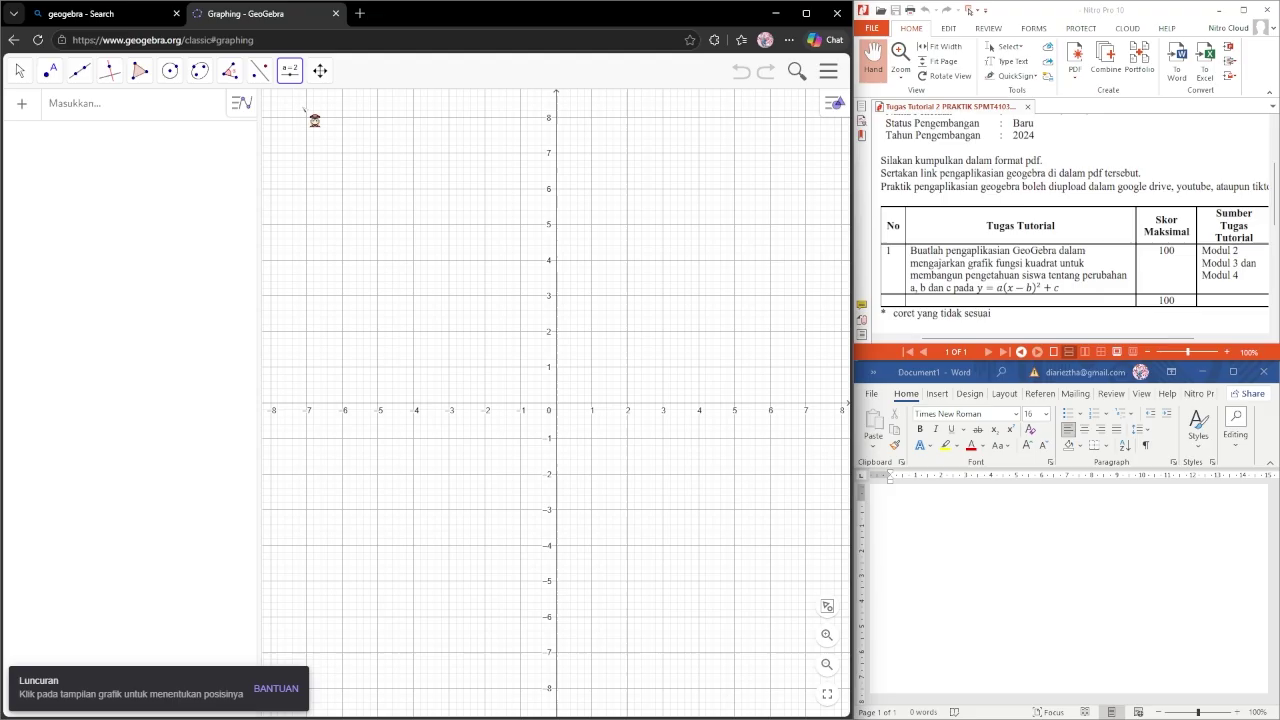
{"action": "left_click", "coordinate": [312, 122]}
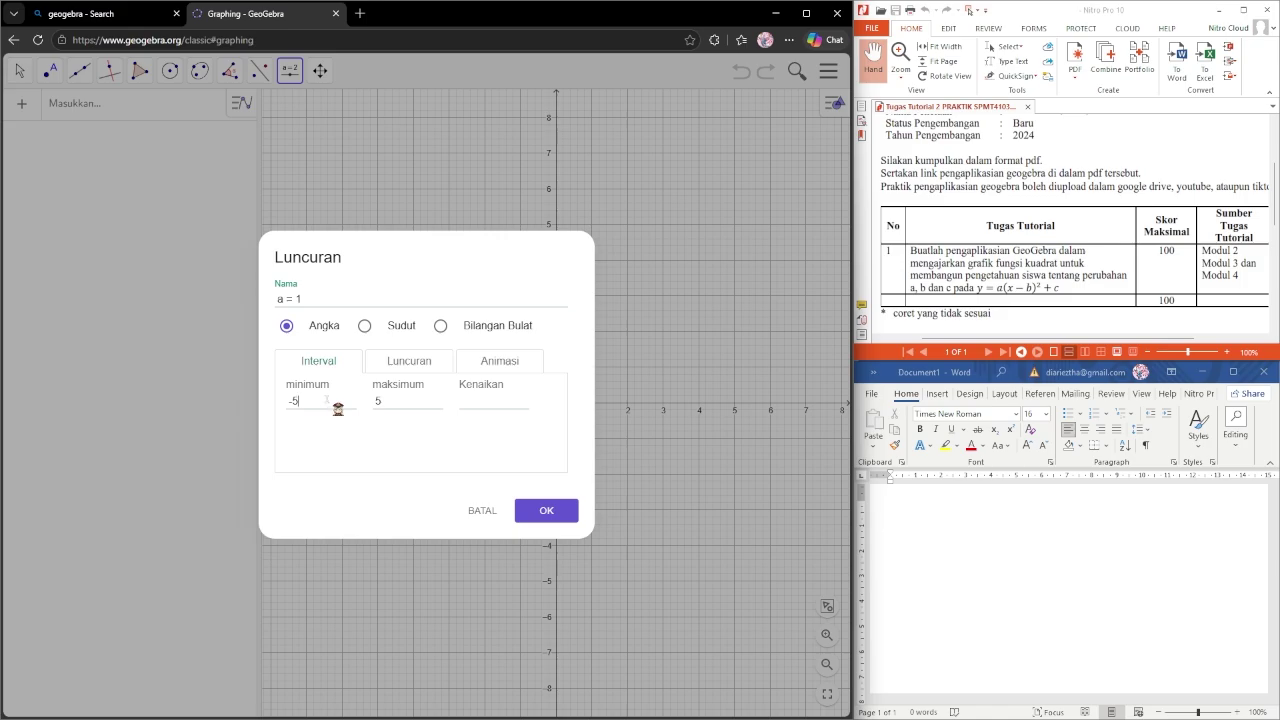
{"action": "key", "text": "BackSpace"}
{"action": "type", "text": "10"}
{"action": "left_click", "coordinate": [404, 407]}
{"action": "type", "text": "10"}
{"action": "left_click", "coordinate": [541, 512]}
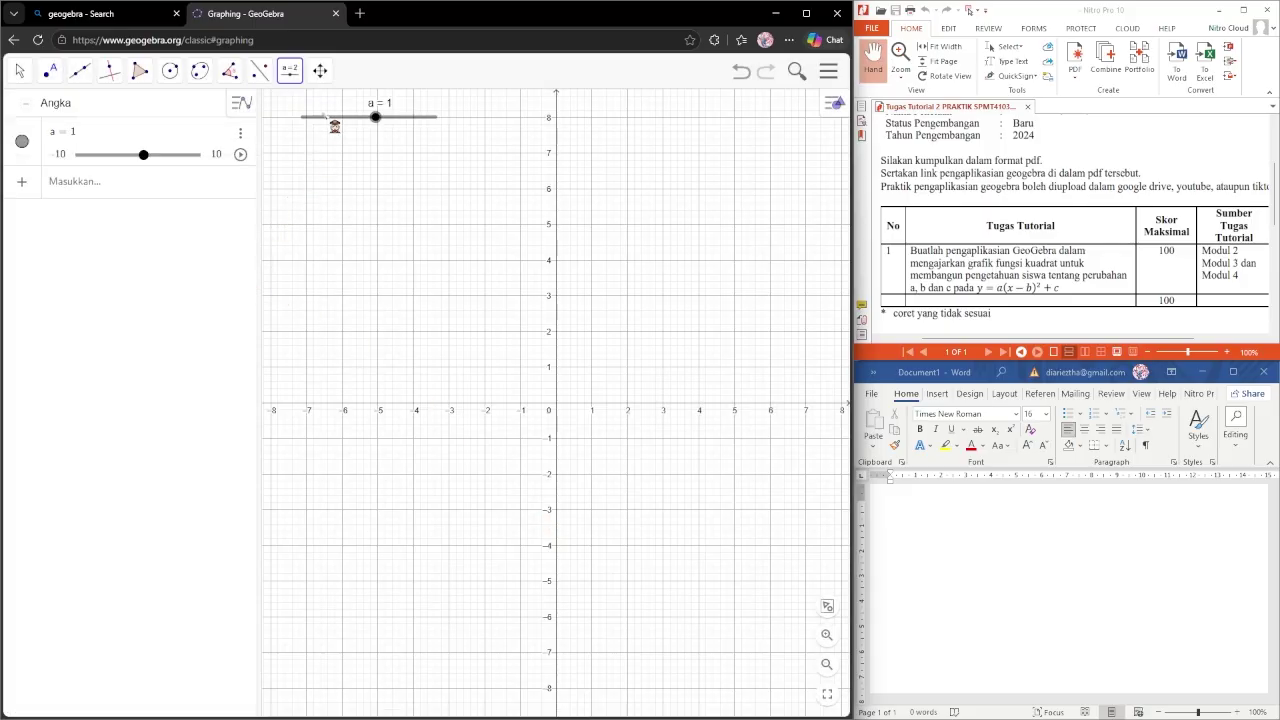
{"action": "mouse_move", "coordinate": [386, 130]}
{"action": "left_mouse_down"}
{"action": "mouse_move", "coordinate": [310, 133]}
{"action": "mouse_move", "coordinate": [447, 128]}
{"action": "mouse_move", "coordinate": [337, 126]}
{"action": "mouse_move", "coordinate": [391, 126]}
{"action": "mouse_move", "coordinate": [379, 126]}
{"action": "left_mouse_up"}
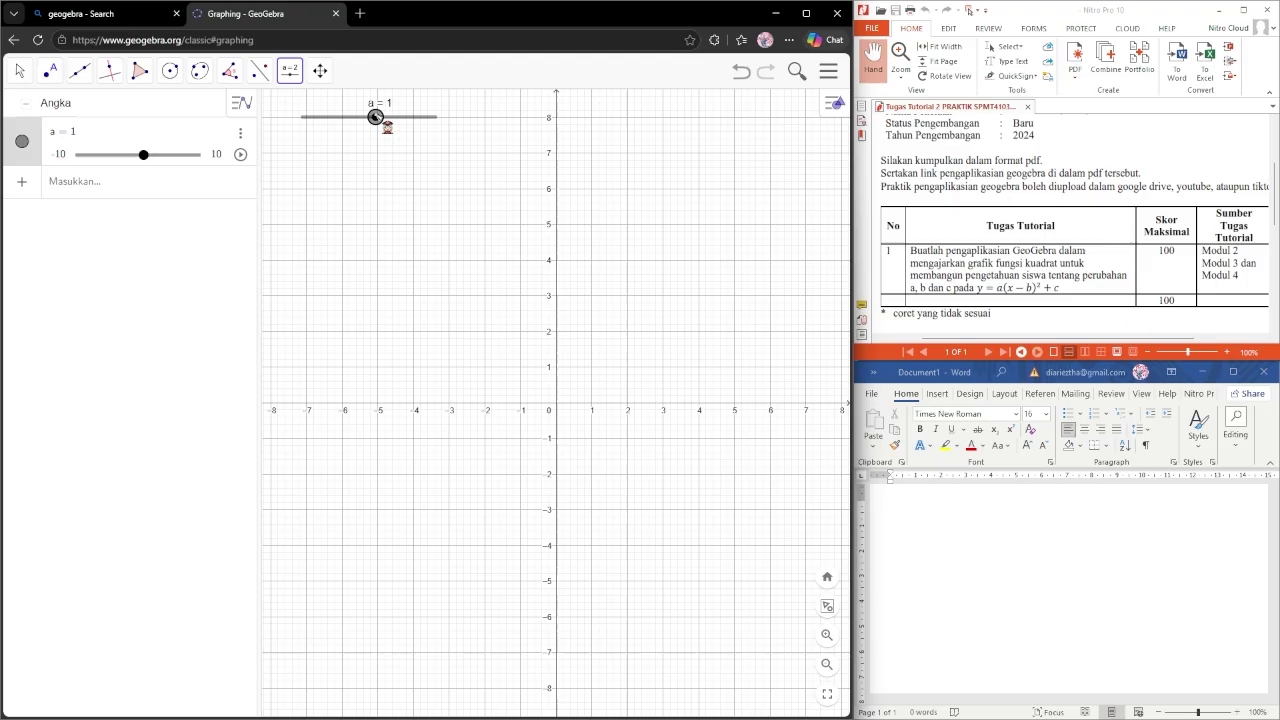
Step: Create a number slider b just below slider a, with minimum -10 and maximum 10
{"action": "left_click", "coordinate": [289, 70]}
{"action": "left_click", "coordinate": [303, 110]}
{"action": "left_click", "coordinate": [314, 118]}
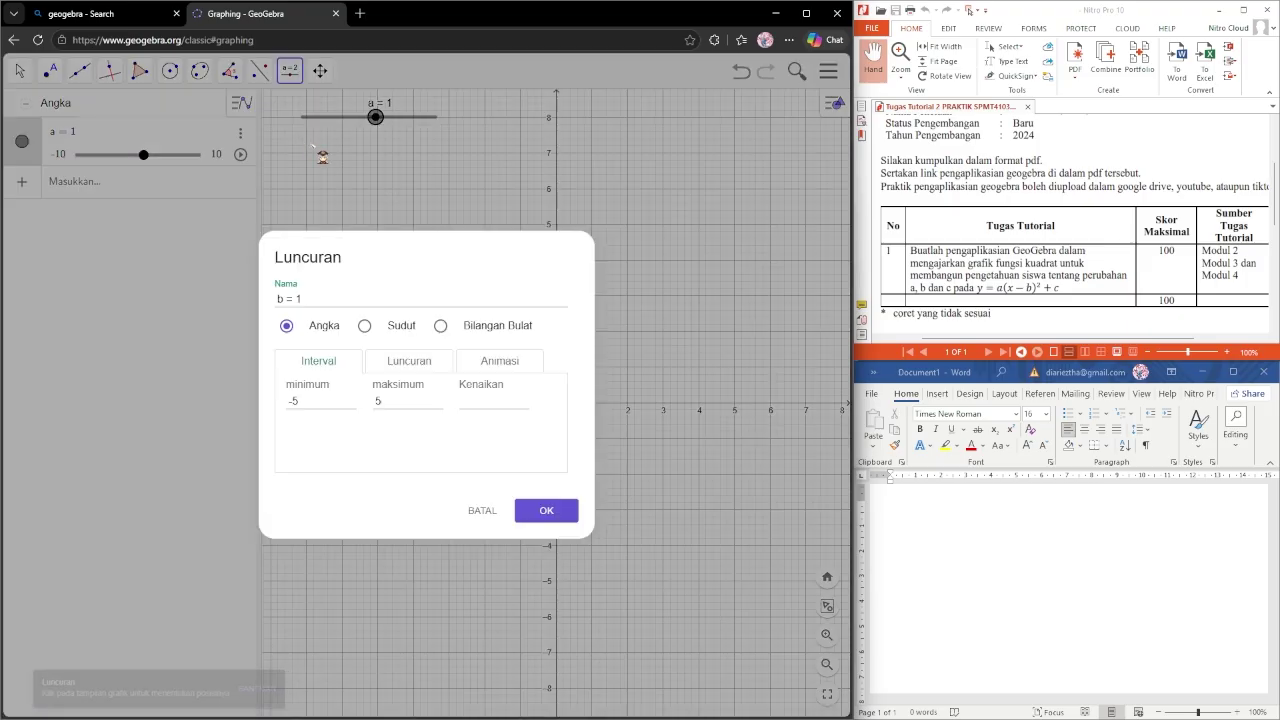
{"action": "left_click", "coordinate": [323, 405]}
{"action": "key", "text": "BackSpace"}
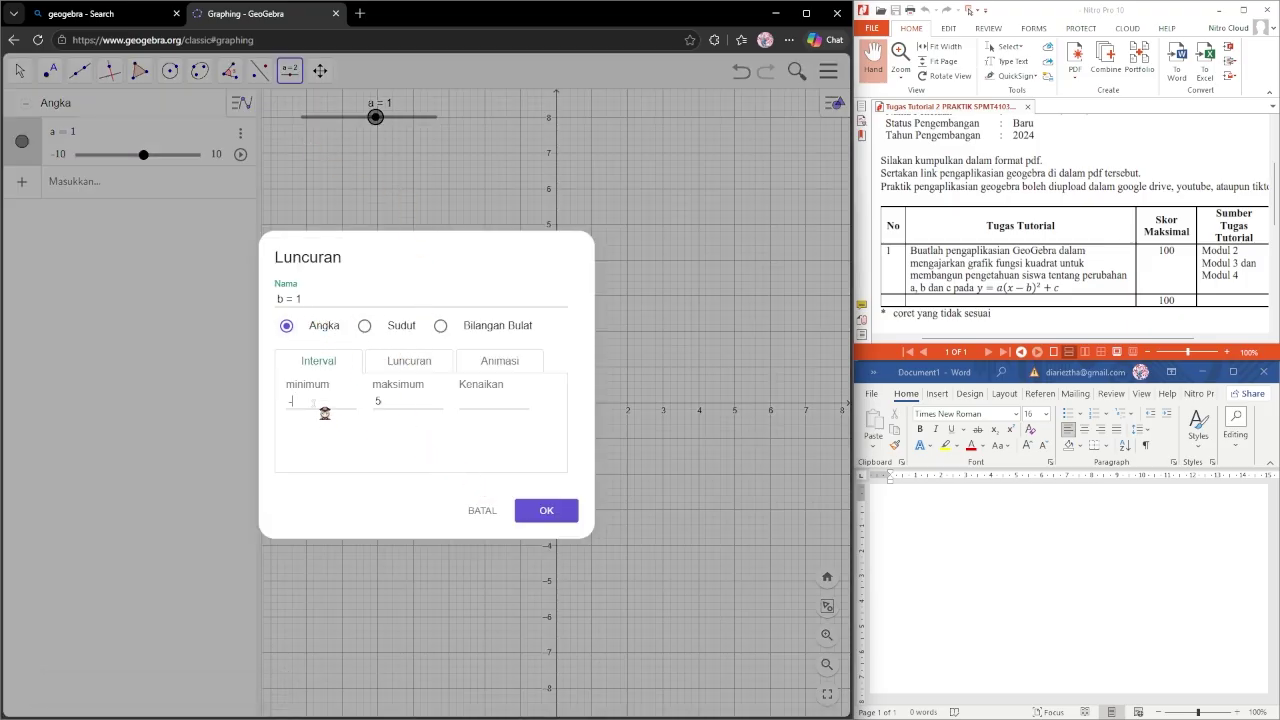
{"action": "type", "text": "10"}
{"action": "left_click", "coordinate": [391, 401]}
{"action": "type", "text": "10"}
{"action": "left_click", "coordinate": [546, 511]}
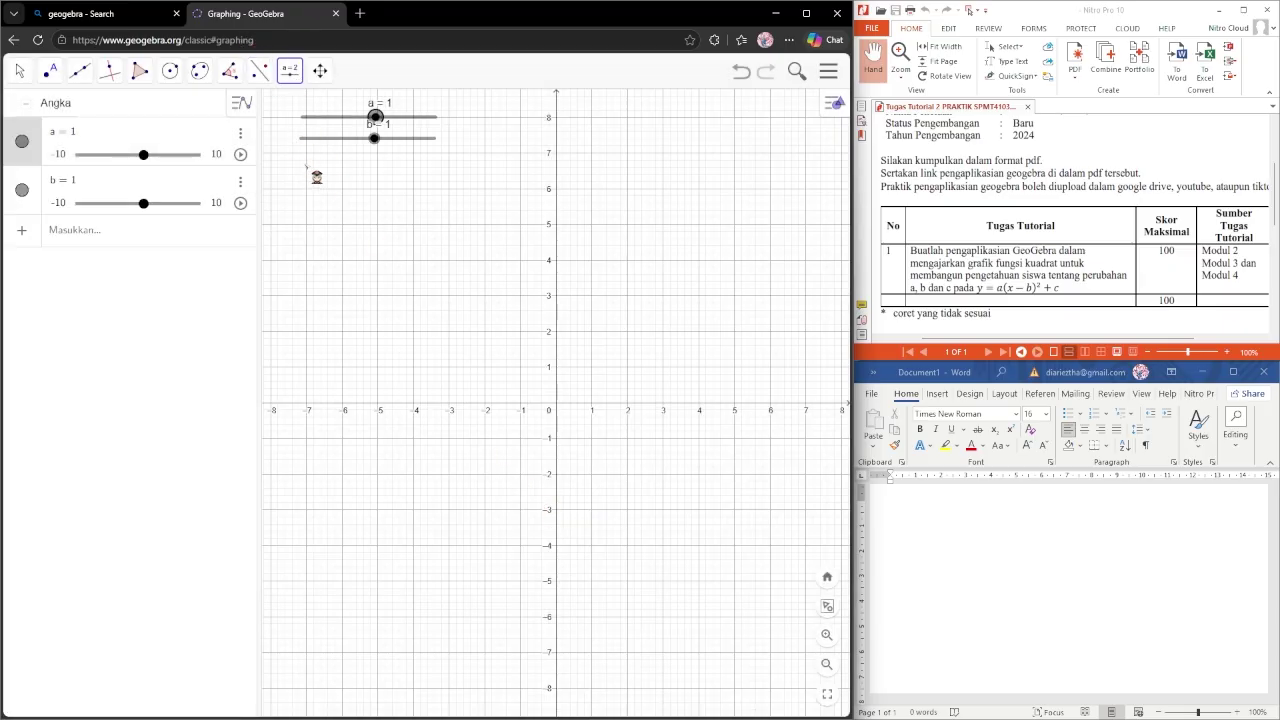
Step: Create a number slider c just below slider b, with minimum -10 and maximum 10
{"action": "left_click", "coordinate": [317, 177]}
{"action": "left_click", "coordinate": [320, 404]}
{"action": "key", "text": "BackSpace"}
{"action": "type", "text": "10"}
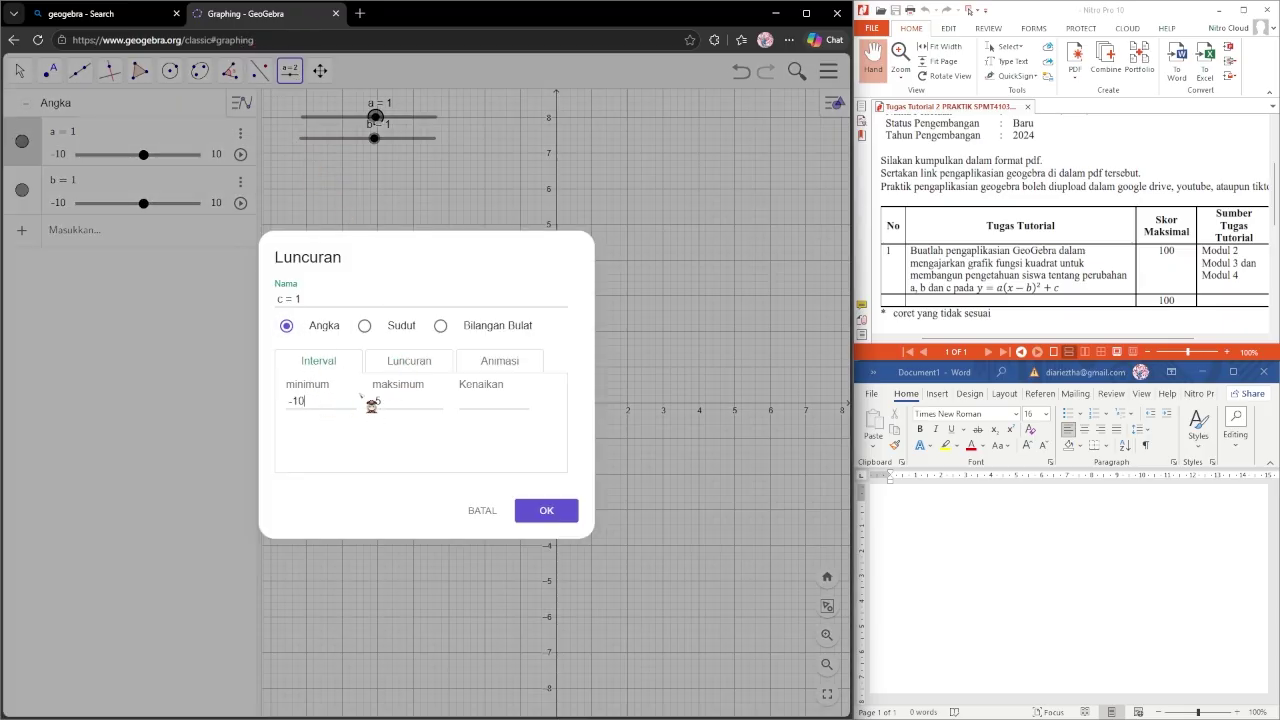
{"action": "left_click", "coordinate": [395, 405]}
{"action": "key", "text": "BackSpace"}
{"action": "type", "text": "10"}
{"action": "left_click", "coordinate": [549, 515]}
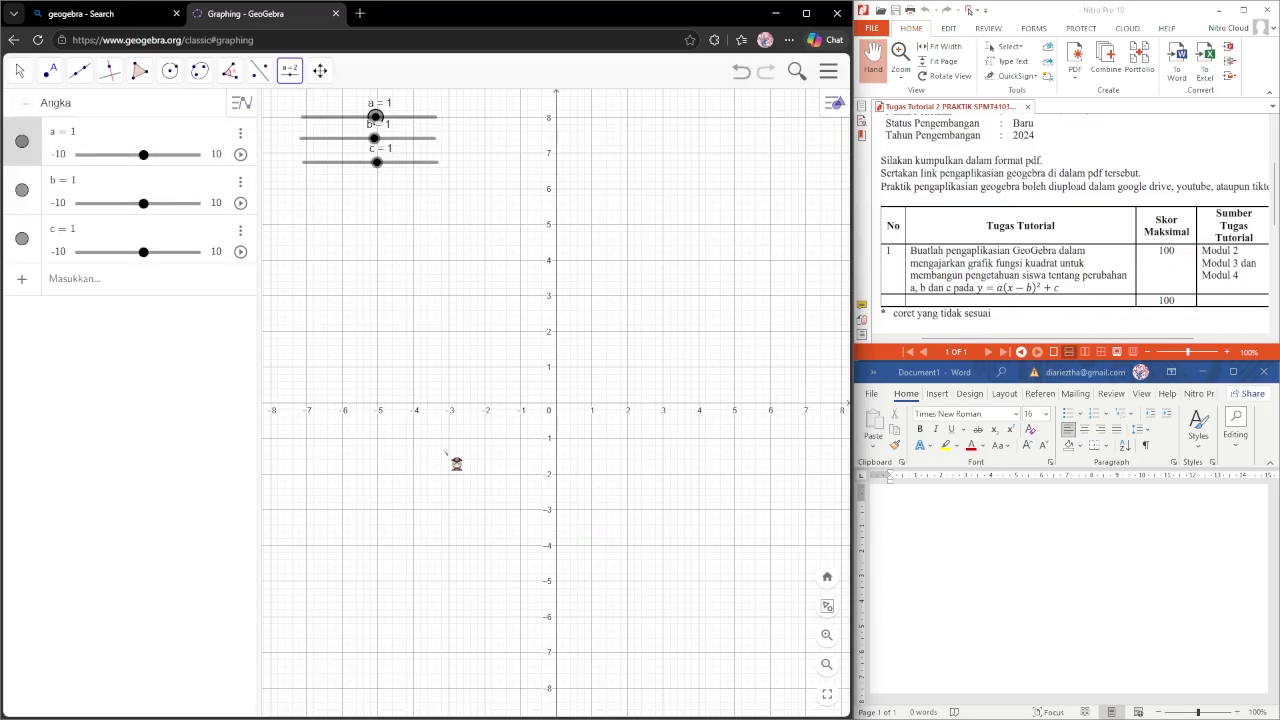
Step: Space sliders b and c further apart beneath slider a, aligned with it in the graphics view
{"action": "left_click_drag", "start_coordinate": [331, 143], "coordinate": [329, 172]}
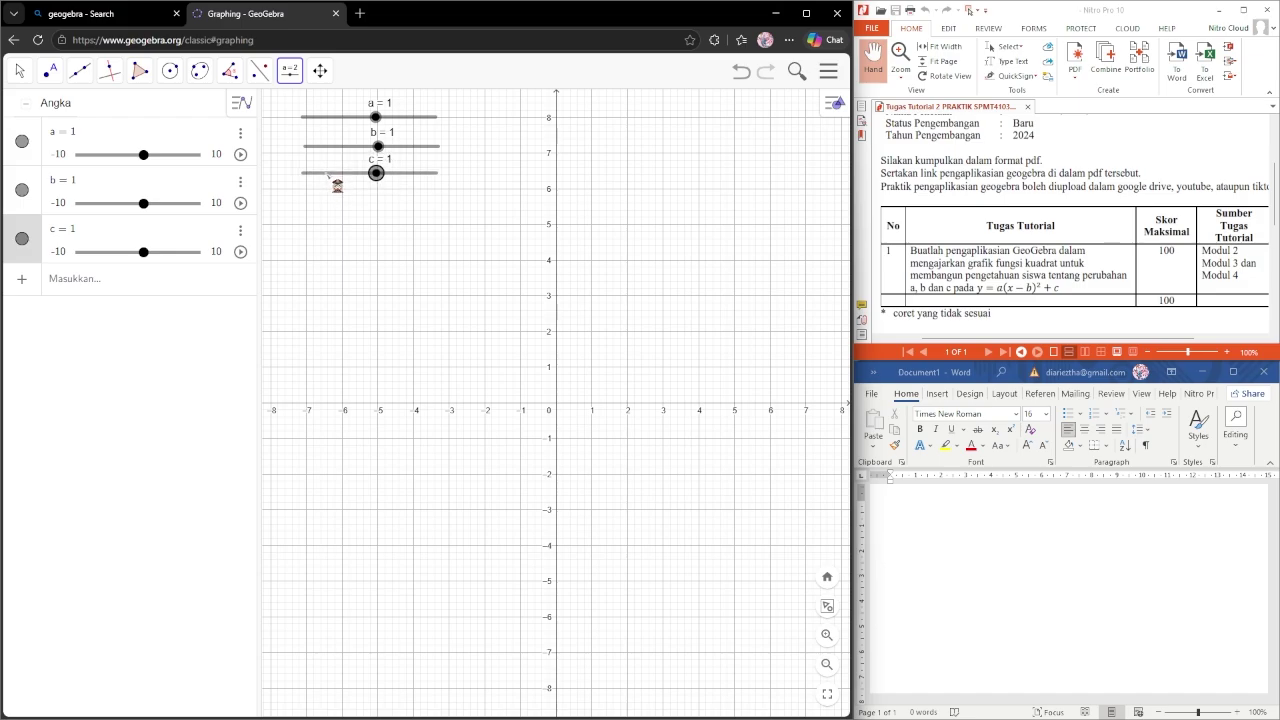
{"action": "left_click", "coordinate": [333, 146]}
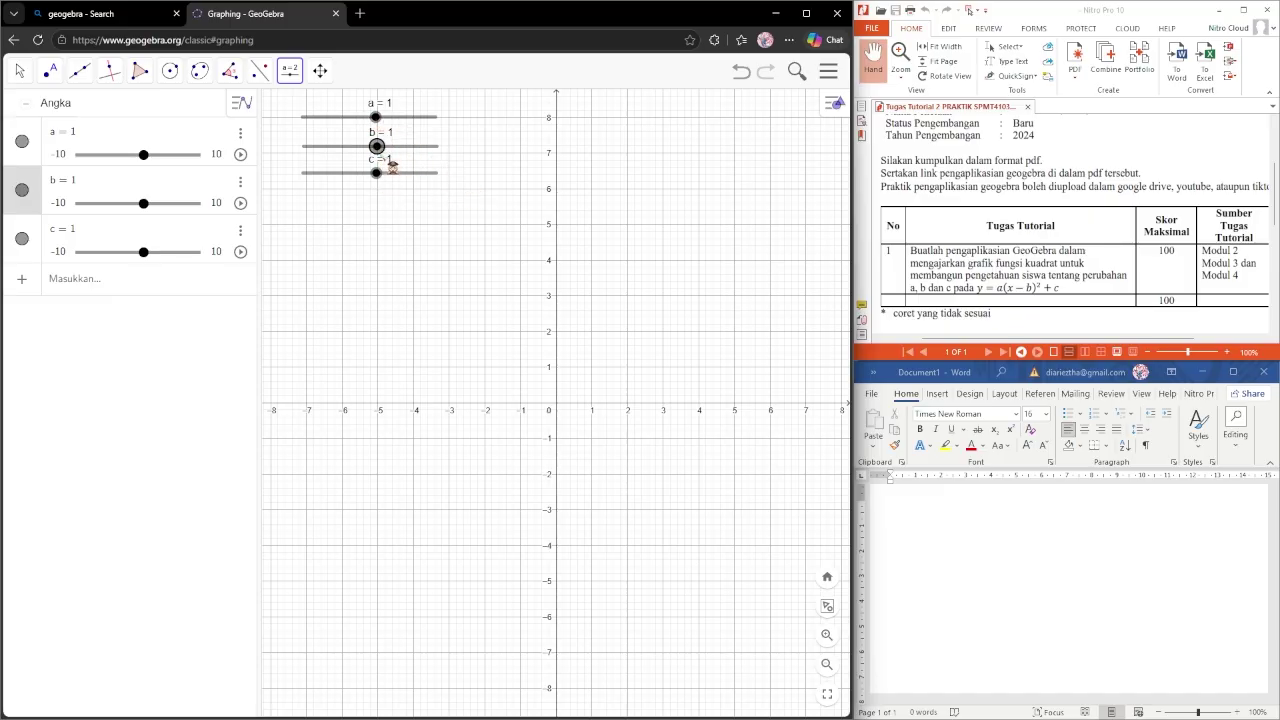
{"action": "mouse_move", "coordinate": [377, 146]}
{"action": "left_mouse_down"}
{"action": "mouse_move", "coordinate": [400, 146]}
{"action": "mouse_move", "coordinate": [376, 146]}
{"action": "left_mouse_up"}
Step: Enter the quadratic equation y = a(x-b)^2 + c as a new object to plot its parabola
{"action": "left_click", "coordinate": [124, 290]}
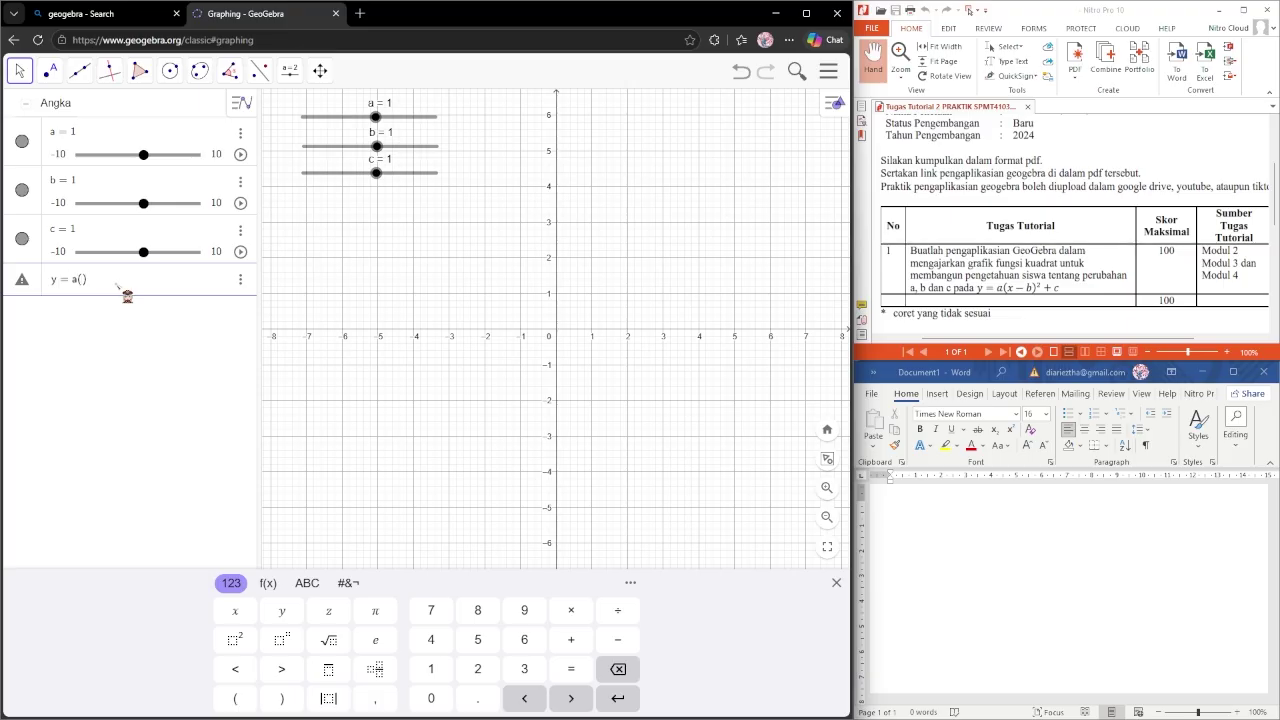
{"action": "type", "text": "y=a(x-"}
{"action": "type", "text": "b"}
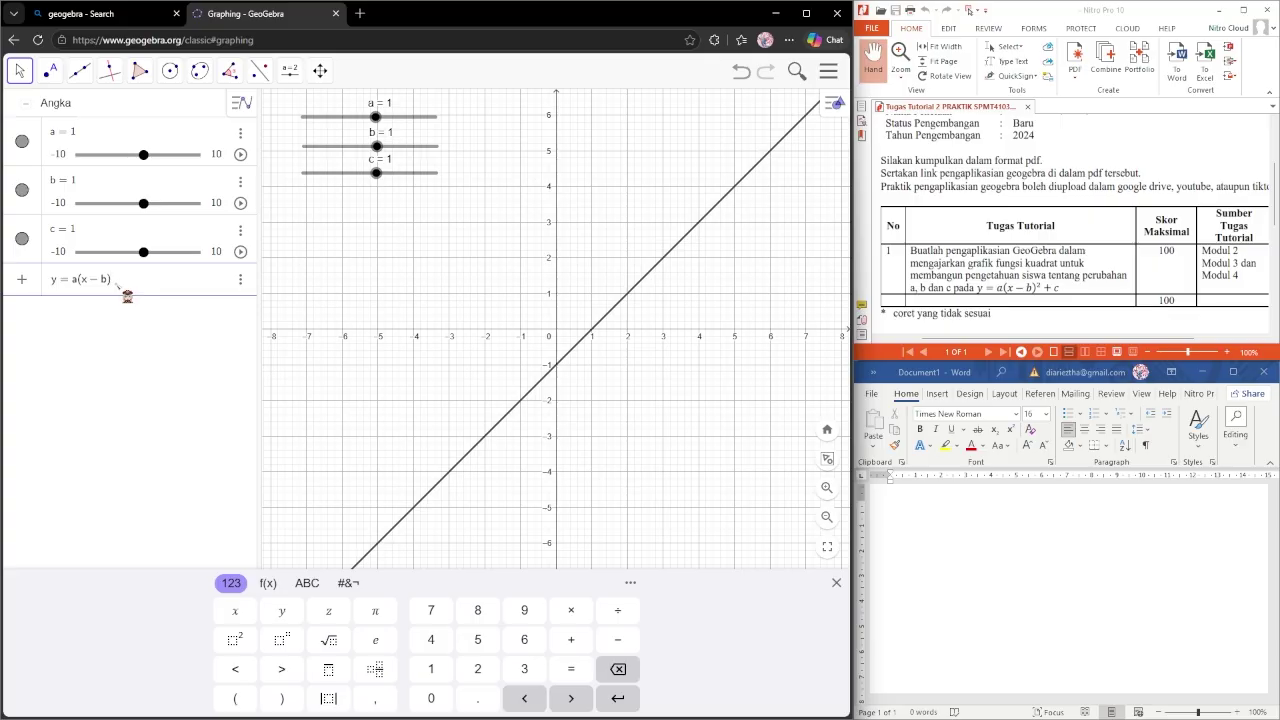
{"action": "type", "text": "^2"}
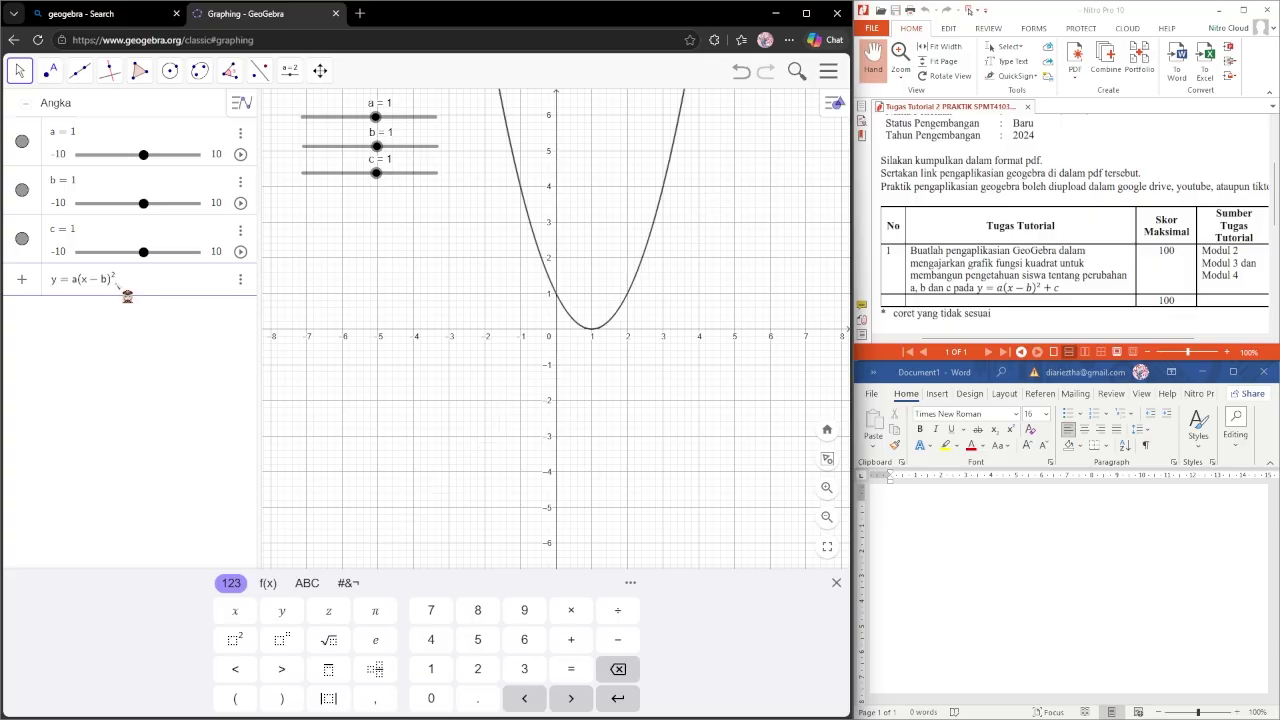
{"action": "type", "text": "+c"}
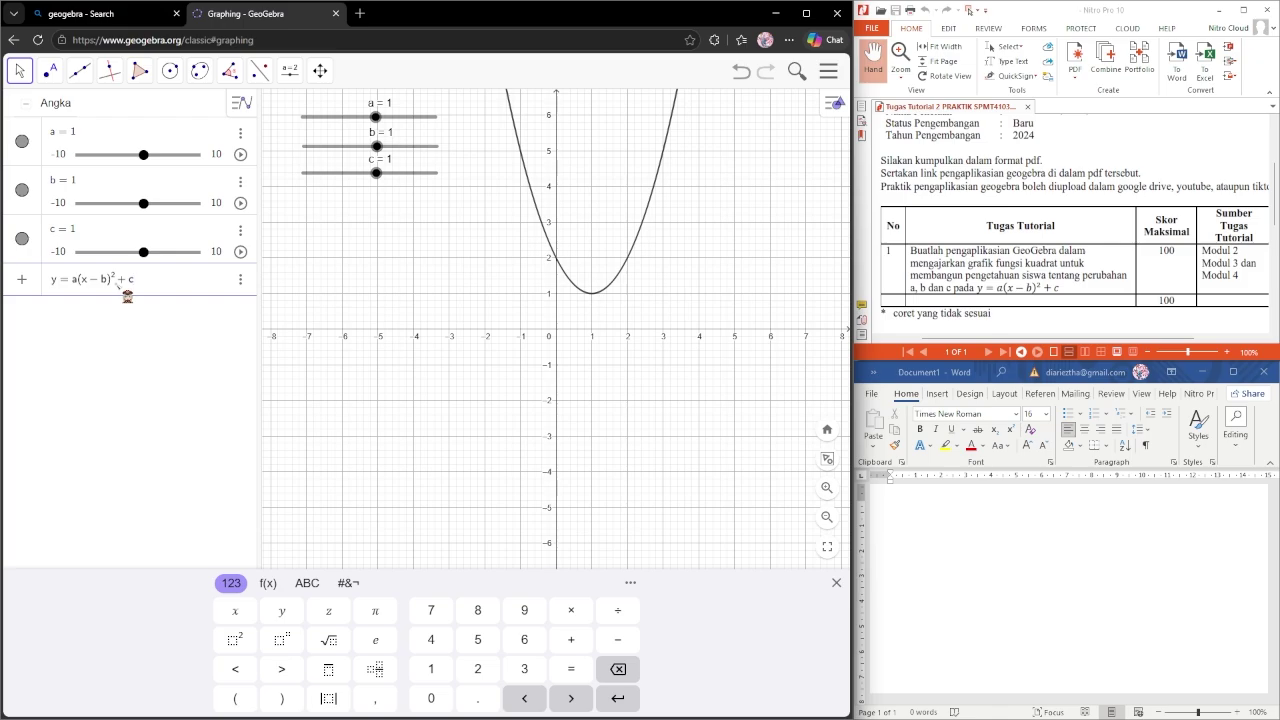
{"action": "key", "text": "Return"}
{"action": "left_click", "coordinate": [210, 322]}
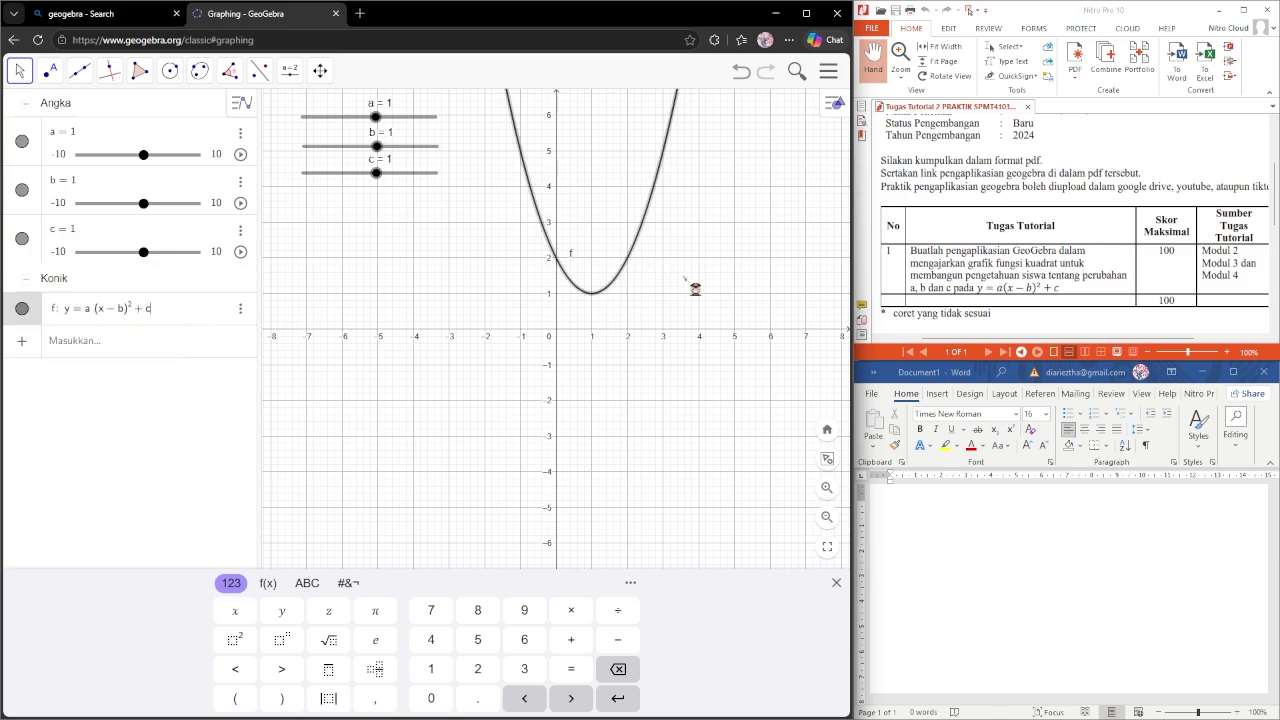
Step: Examine the plotted parabola, its vertex and its position relative to the axes with the input keyboard hidden
{"action": "left_click", "coordinate": [736, 250]}
{"action": "left_click_drag", "start_coordinate": [718, 279], "coordinate": [730, 366]}
{"action": "left_click_drag", "start_coordinate": [762, 256], "coordinate": [762, 335]}
{"action": "left_click_drag", "start_coordinate": [768, 260], "coordinate": [773, 362]}
{"action": "left_click_drag", "start_coordinate": [790, 284], "coordinate": [787, 306]}
{"action": "left_click_drag", "start_coordinate": [551, 367], "coordinate": [553, 400]}
{"action": "left_click_drag", "start_coordinate": [589, 356], "coordinate": [556, 340]}
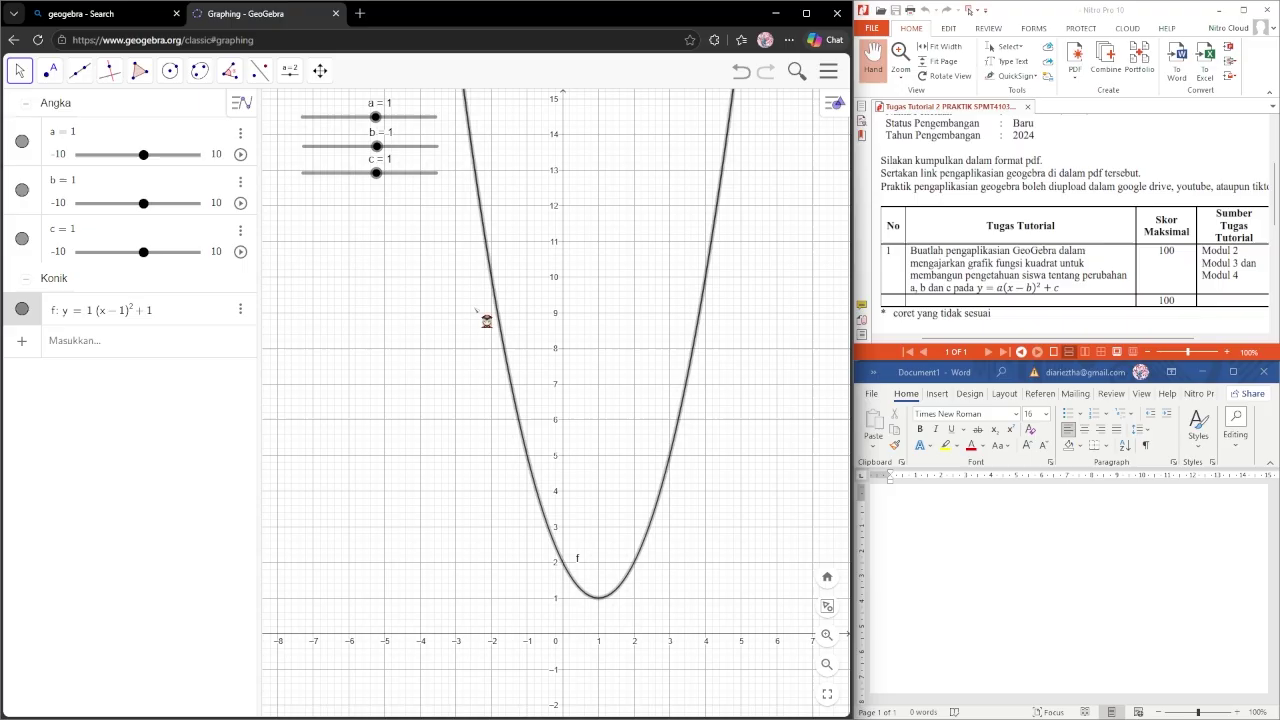
{"action": "left_click_drag", "start_coordinate": [593, 552], "coordinate": [569, 429]}
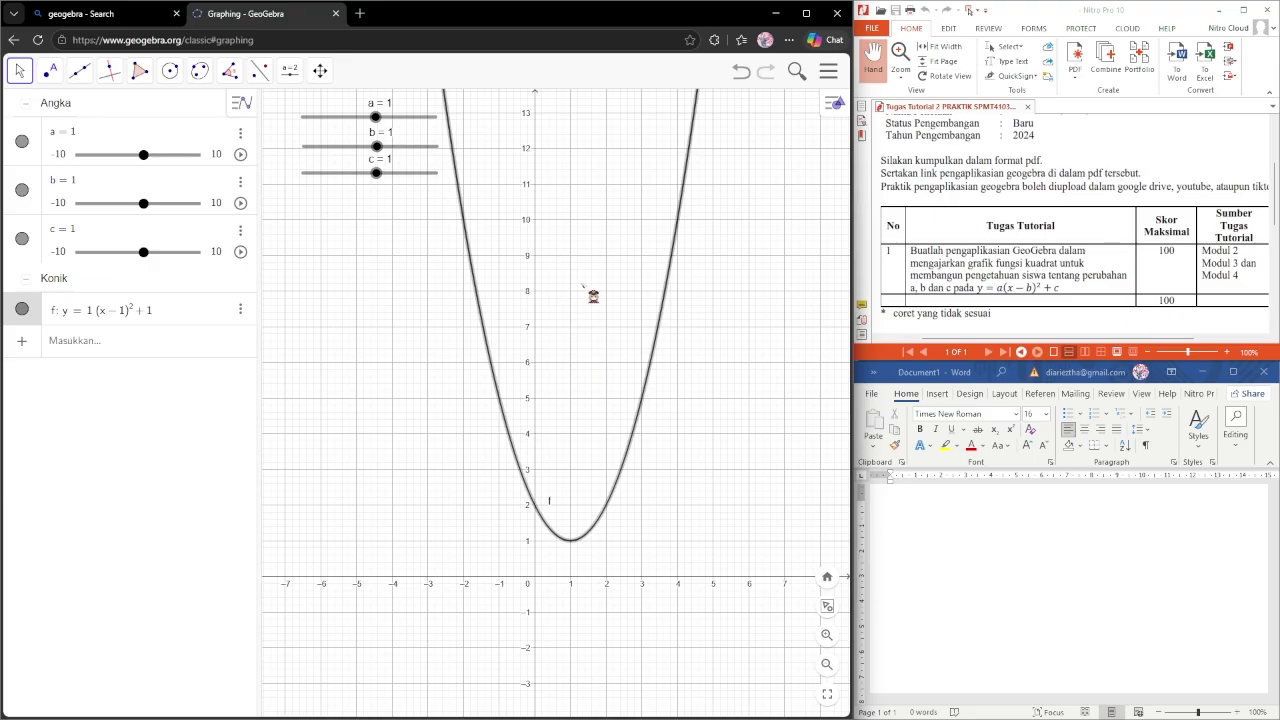
{"action": "scroll", "coordinate": [593, 296], "scroll_direction": "up", "scroll_amount": 3}
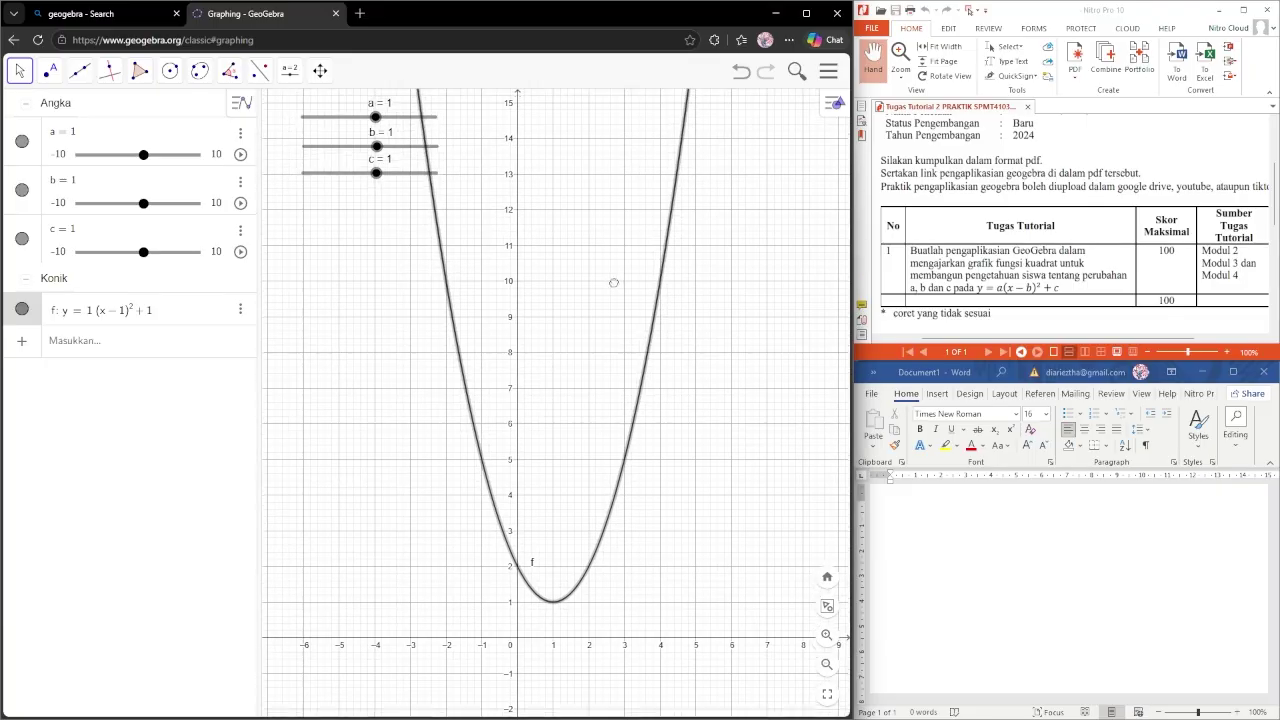
{"action": "left_click_drag", "start_coordinate": [614, 283], "coordinate": [628, 259]}
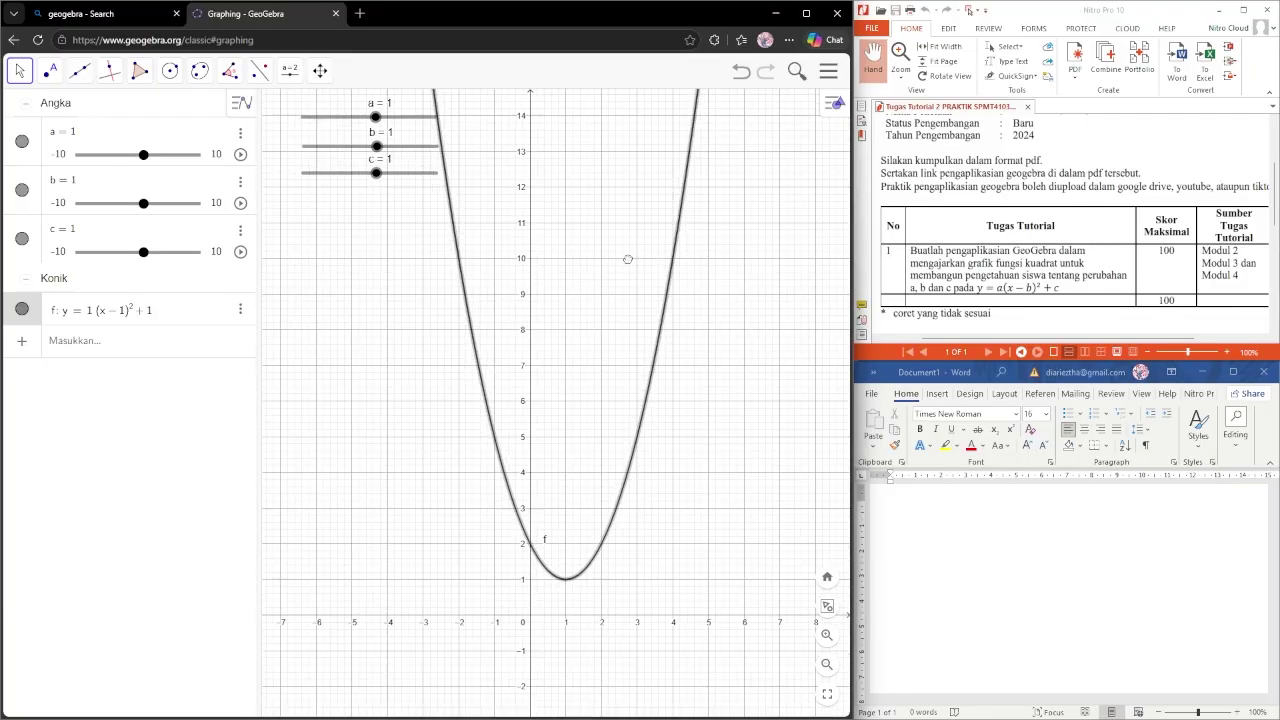
Step: Raise slider a to 4.5 and lower it to 0.8 to compare the parabola's width
{"action": "left_click", "coordinate": [376, 117]}
{"action": "left_click_drag", "start_coordinate": [376, 117], "coordinate": [396, 116]}
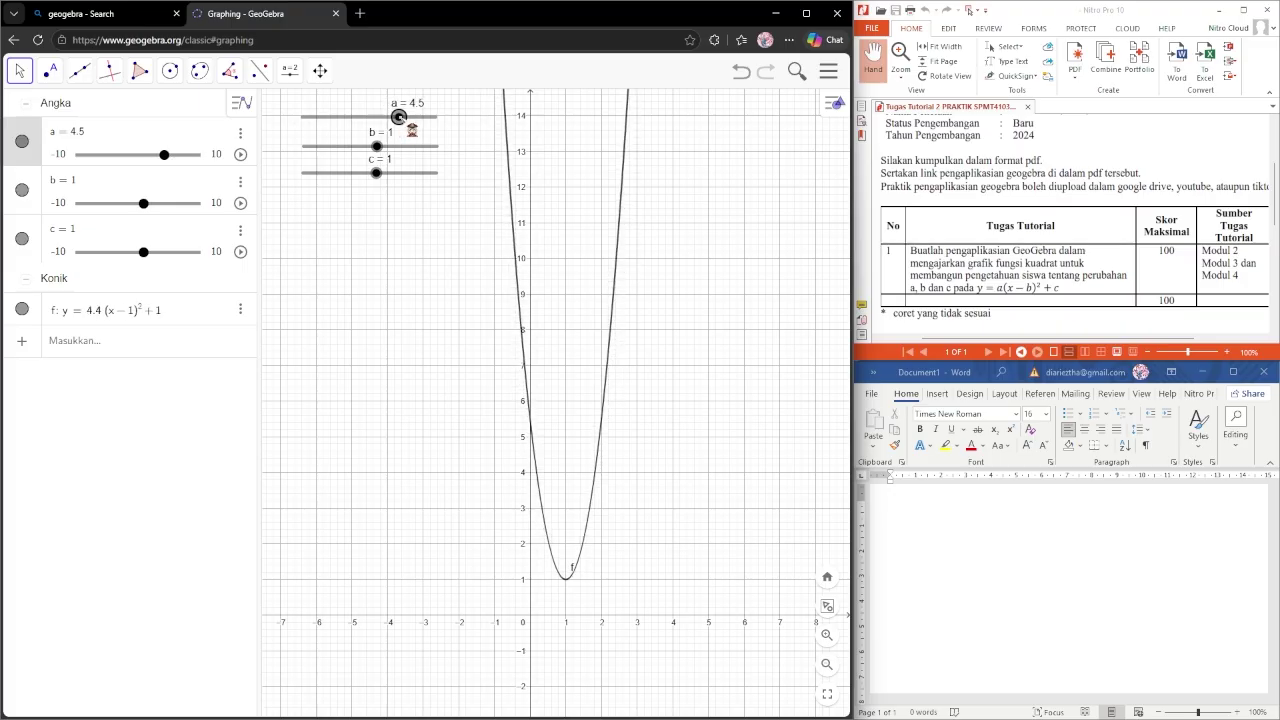
{"action": "mouse_move", "coordinate": [398, 117]}
{"action": "left_mouse_down"}
{"action": "mouse_move", "coordinate": [435, 117]}
{"action": "mouse_move", "coordinate": [374, 117]}
{"action": "left_mouse_up"}
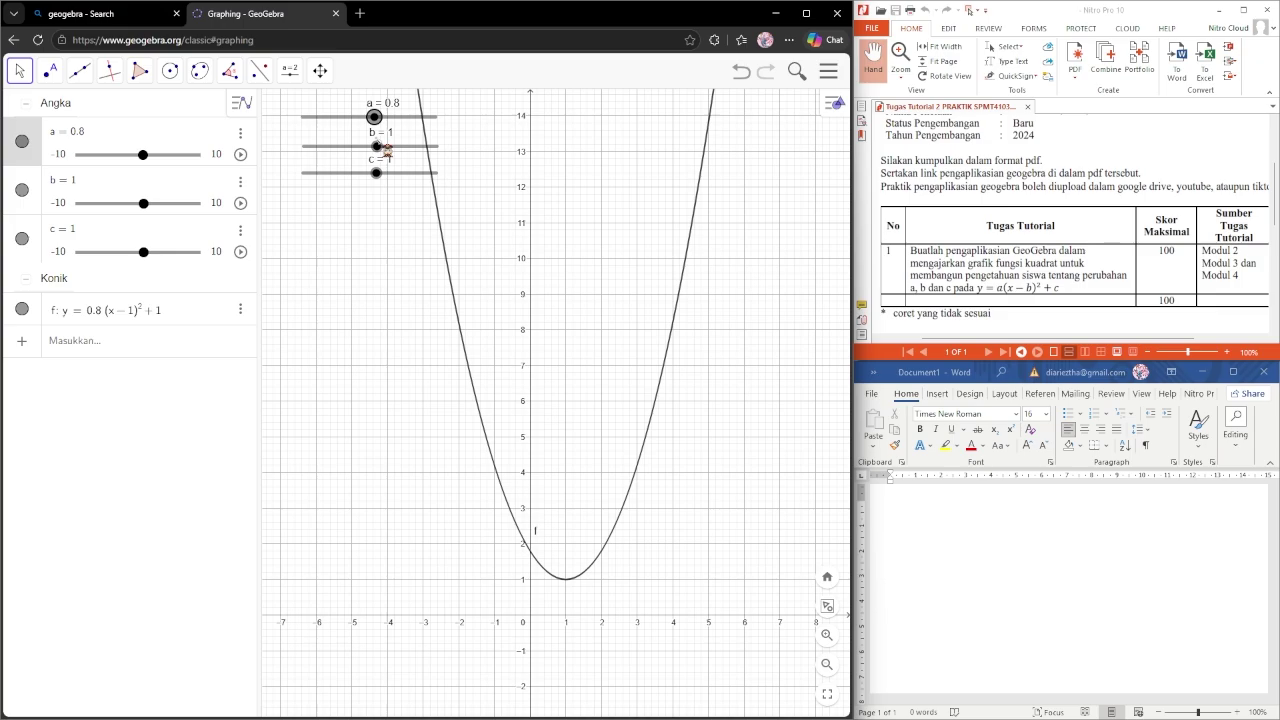
Step: Lower slider a to -0.1 to flip the parabola, and bring it back to 0 for the flat case
{"action": "left_click_drag", "start_coordinate": [374, 117], "coordinate": [368, 117]}
{"action": "key", "text": "Left"}
{"action": "key", "text": "Left"}
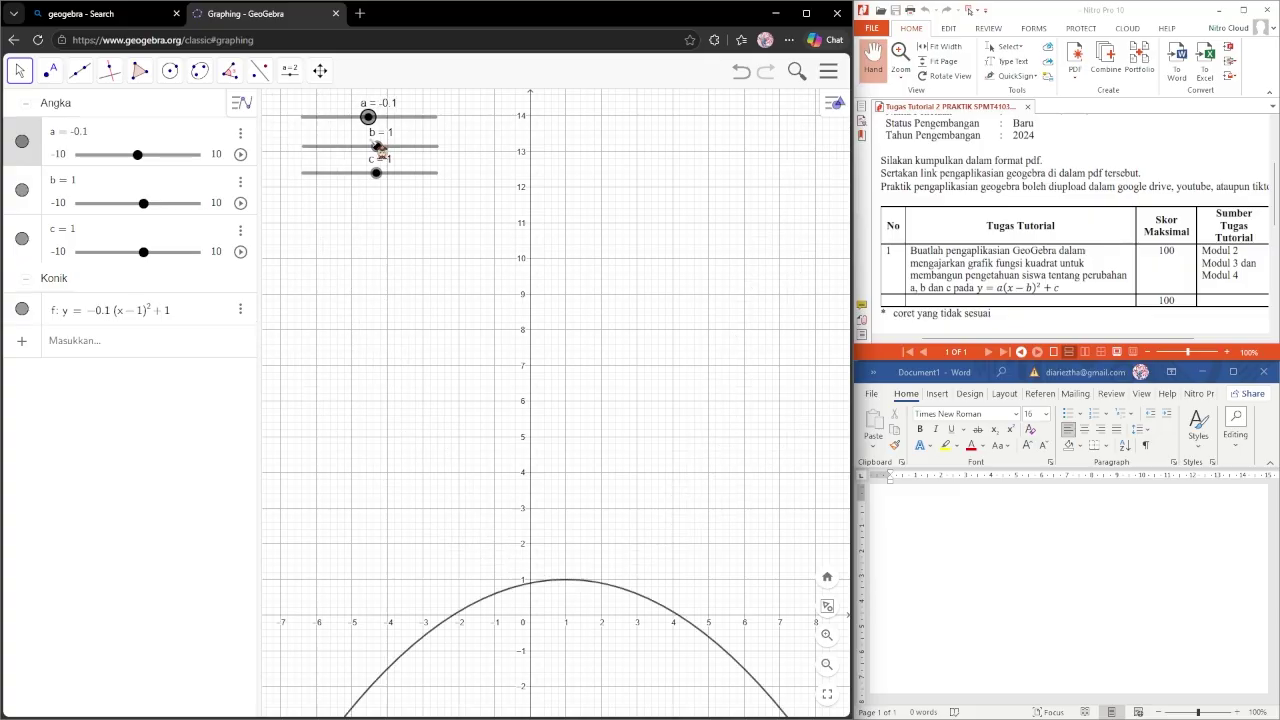
{"action": "key", "text": "Right"}
{"action": "key", "text": "Right"}
{"action": "key", "text": "Left"}
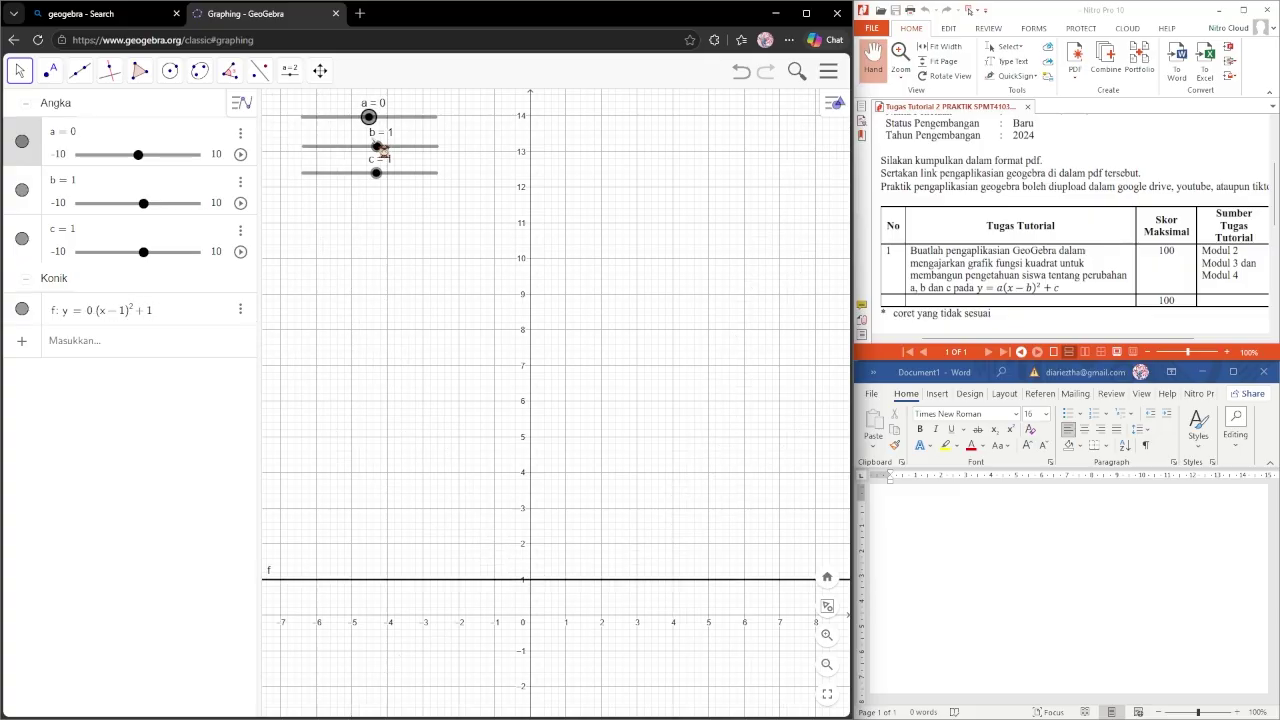
Step: Change the color of graph f to red (#FF0000) in its object settings
{"action": "left_click_drag", "start_coordinate": [447, 312], "coordinate": [625, 189]}
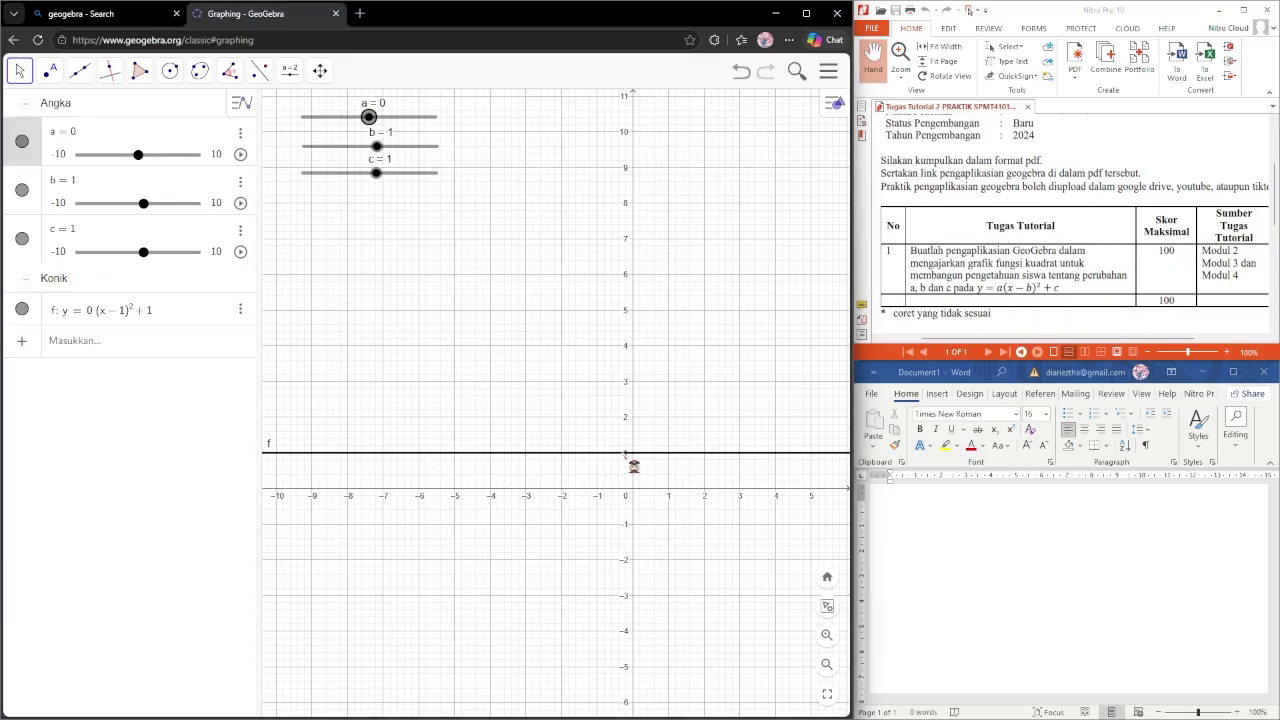
{"action": "left_click_drag", "start_coordinate": [537, 463], "coordinate": [734, 467]}
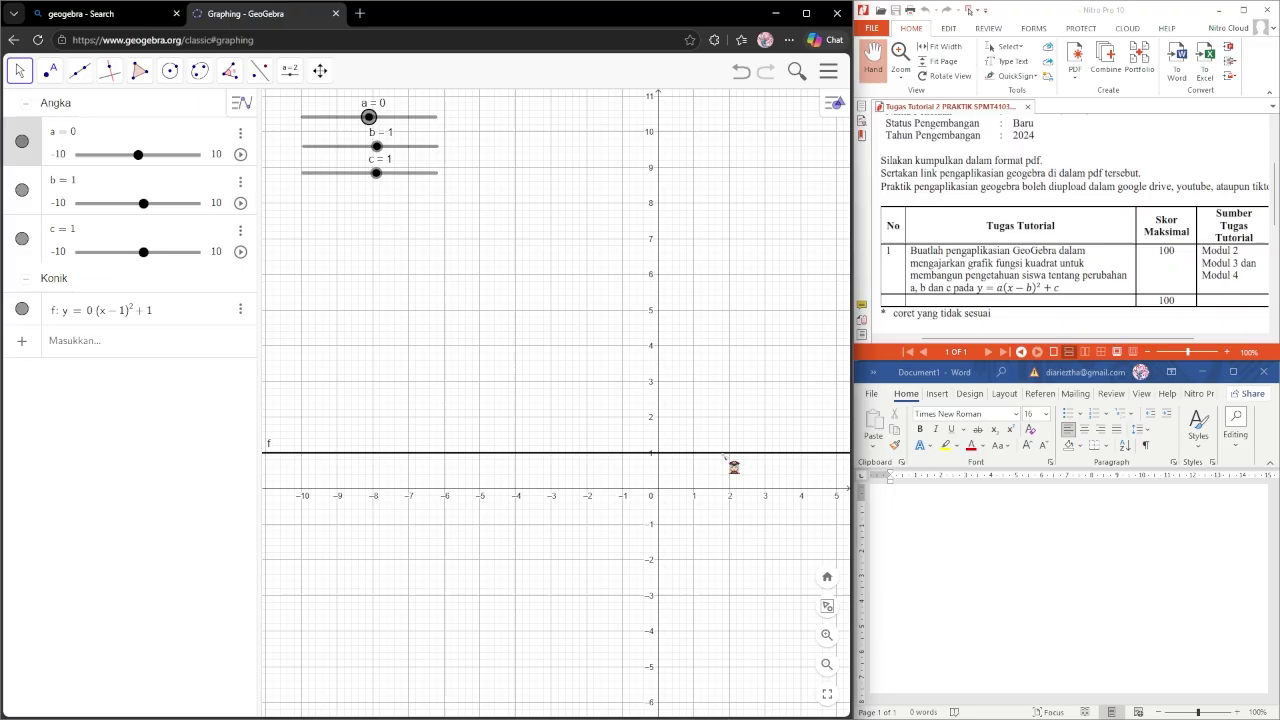
{"action": "left_click", "coordinate": [627, 455]}
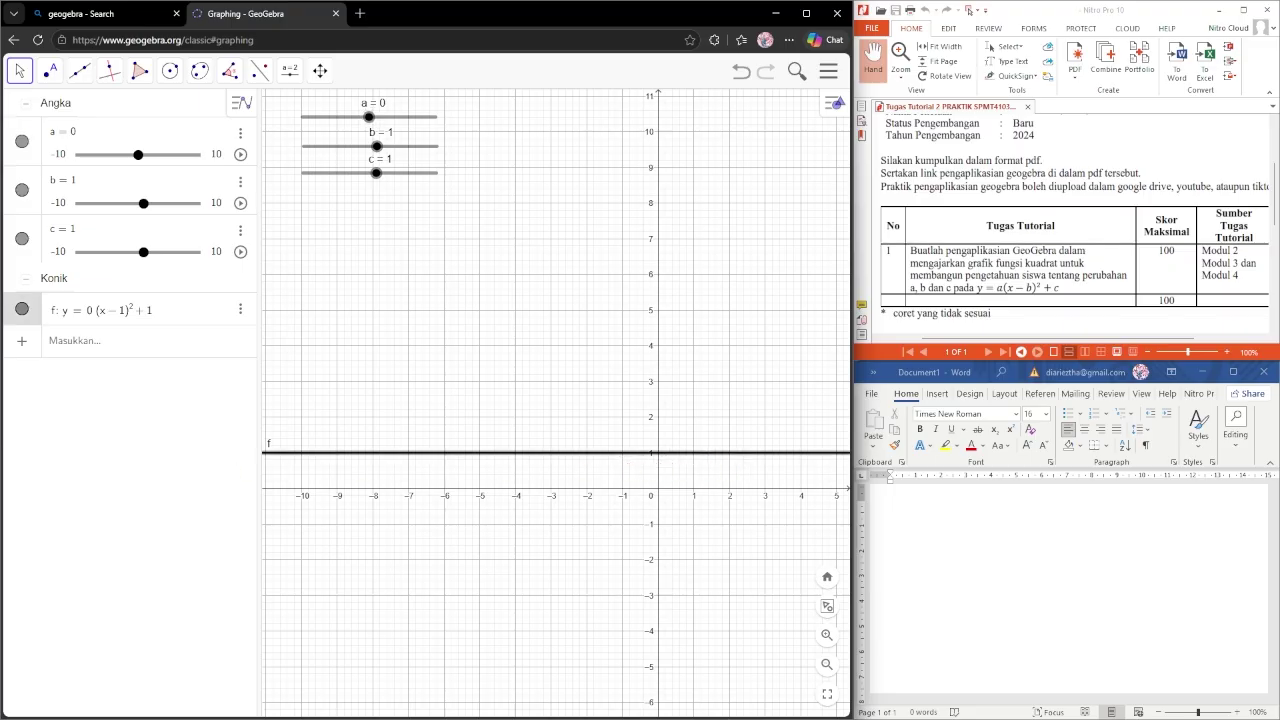
{"action": "right_click", "coordinate": [27, 312]}
{"action": "left_click", "coordinate": [22, 310]}
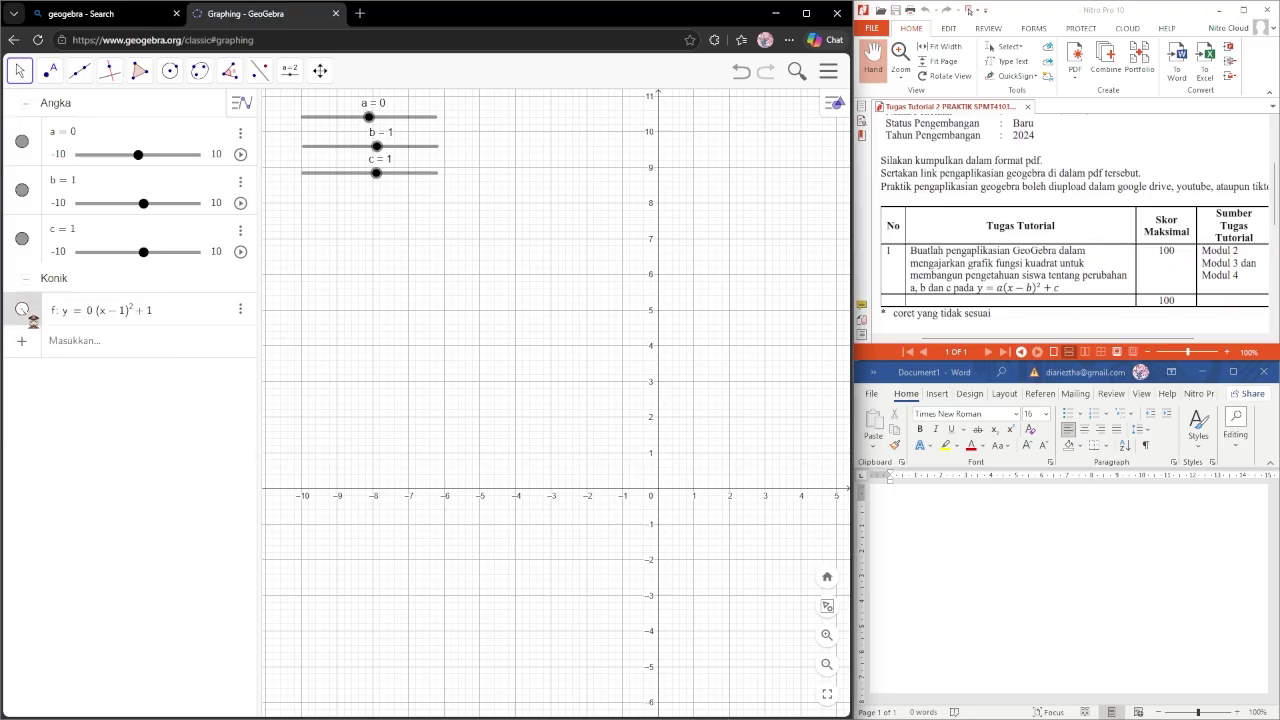
{"action": "left_click", "coordinate": [22, 310]}
{"action": "left_click", "coordinate": [242, 310]}
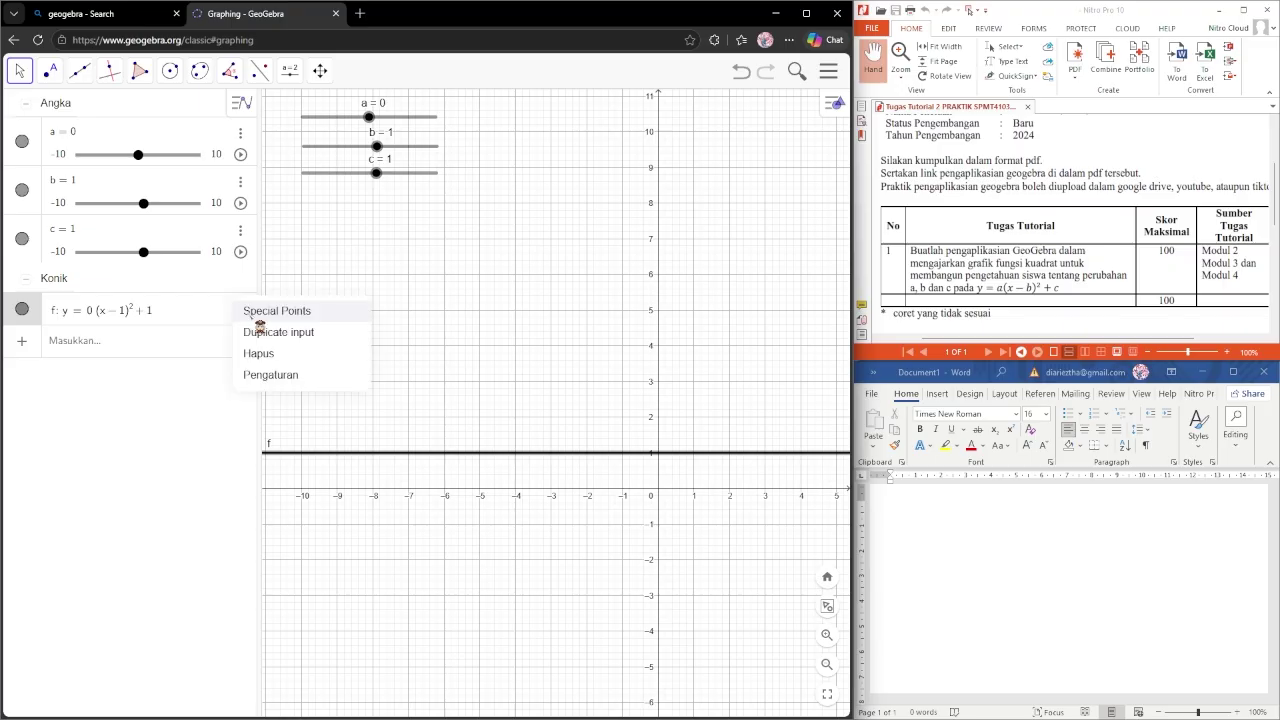
{"action": "left_click", "coordinate": [272, 375]}
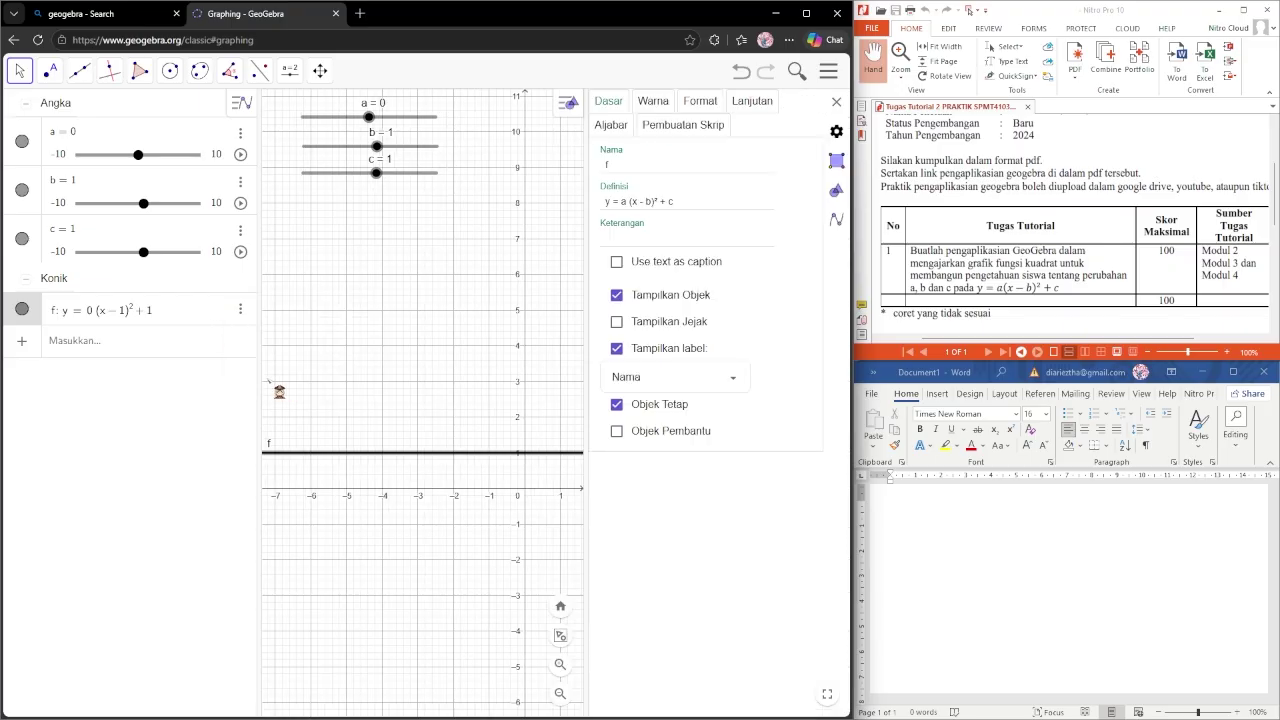
{"action": "left_click", "coordinate": [664, 112]}
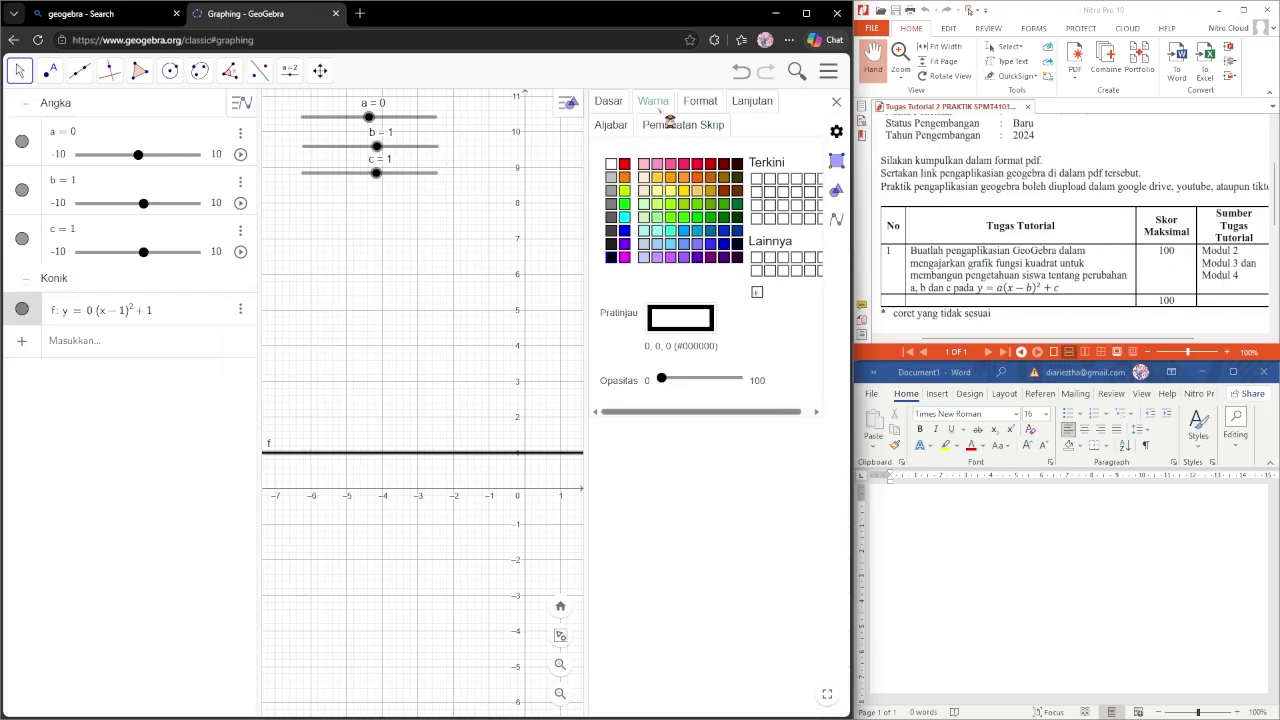
{"action": "left_click", "coordinate": [624, 164]}
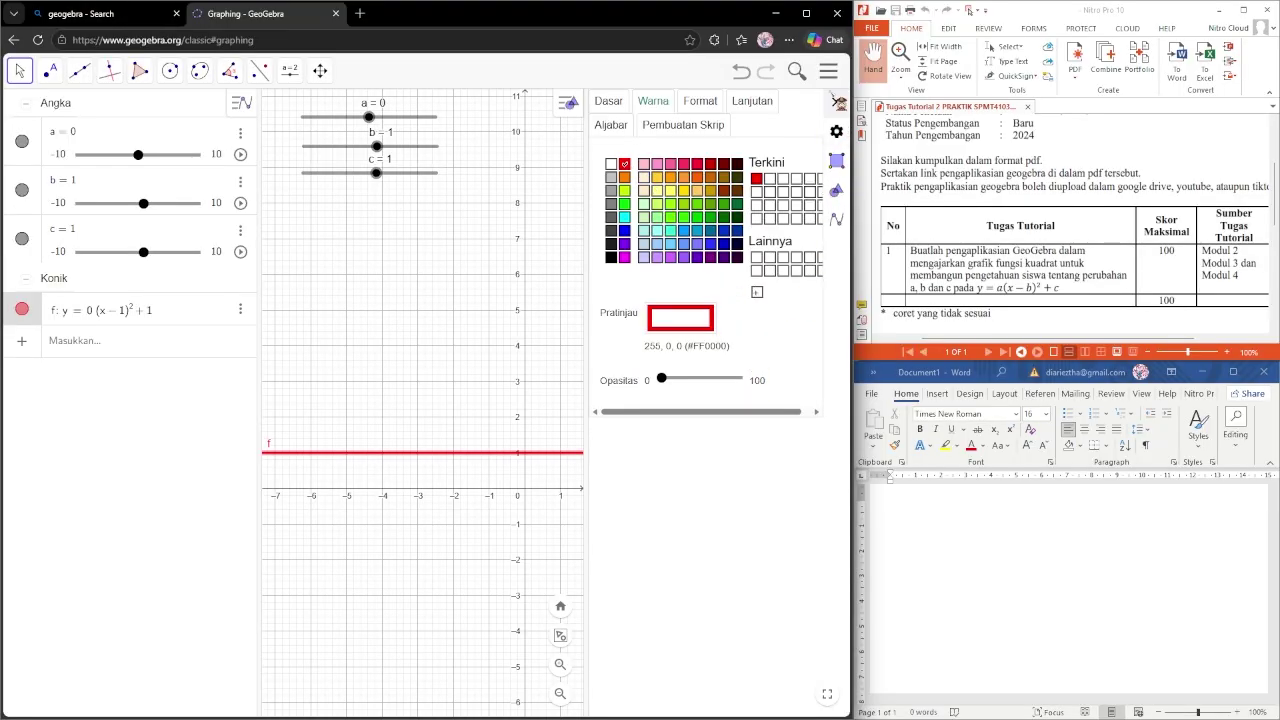
{"action": "left_click", "coordinate": [838, 101]}
Step: Lower slider a to -0.1 to turn the flat line into a downward-opening parabola
{"action": "left_click_drag", "start_coordinate": [600, 327], "coordinate": [575, 358]}
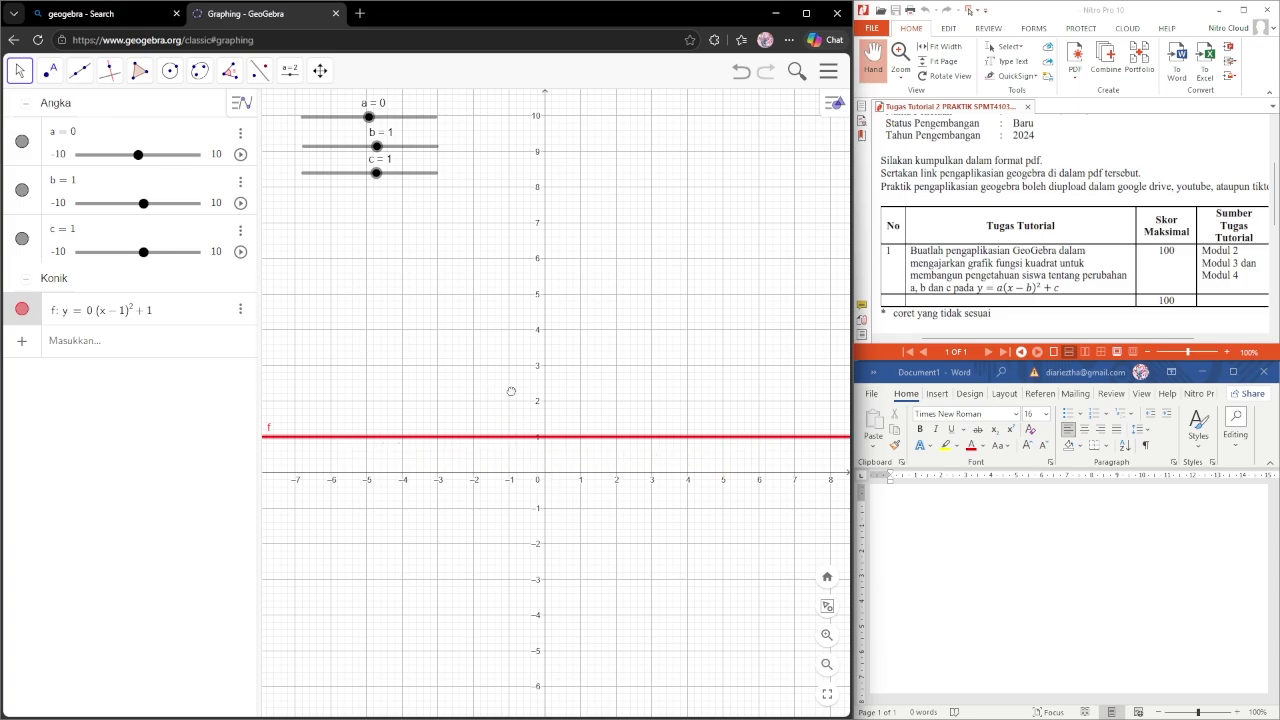
{"action": "left_click_drag", "start_coordinate": [509, 391], "coordinate": [537, 422]}
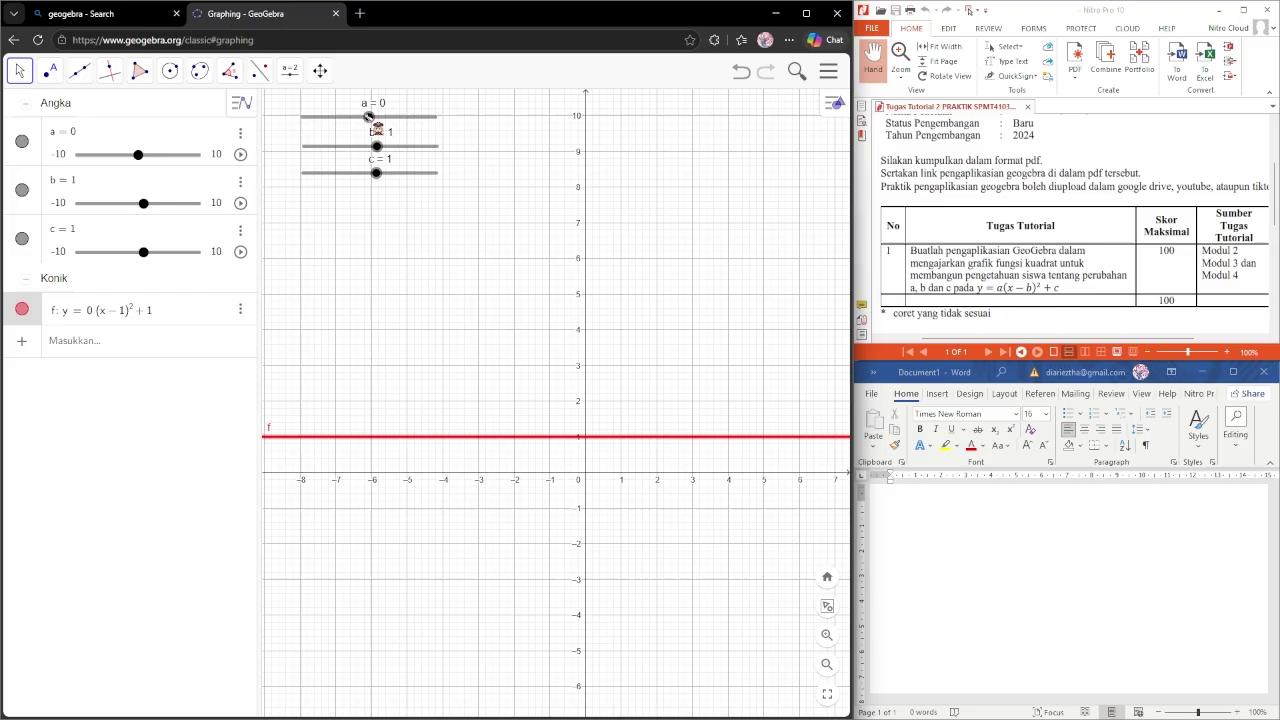
{"action": "left_click_drag", "start_coordinate": [369, 116], "coordinate": [368, 116]}
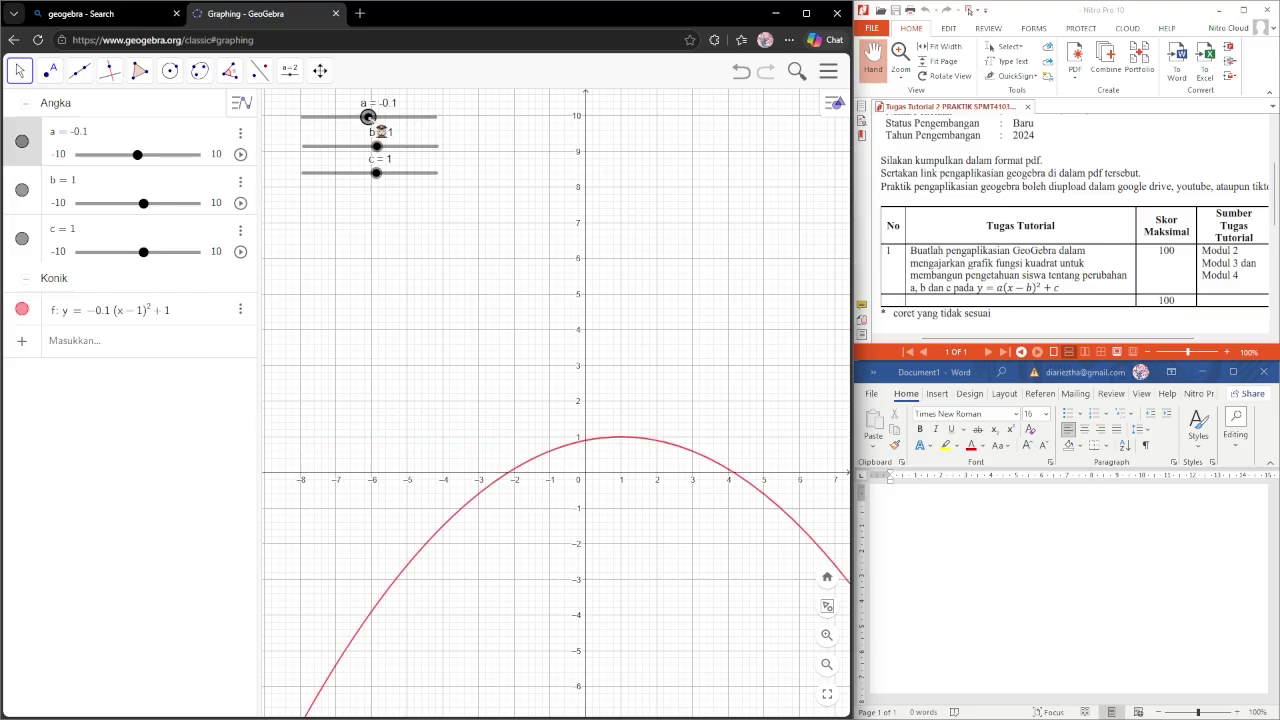
Step: Examine the vertex, opening direction and axis crossings of the wide downward-opening parabola at several zoom levels
{"action": "key", "text": "Down"}
{"action": "key", "text": "Down"}
{"action": "key", "text": "Down"}
{"action": "key", "text": "Right"}
{"action": "key", "text": "Right"}
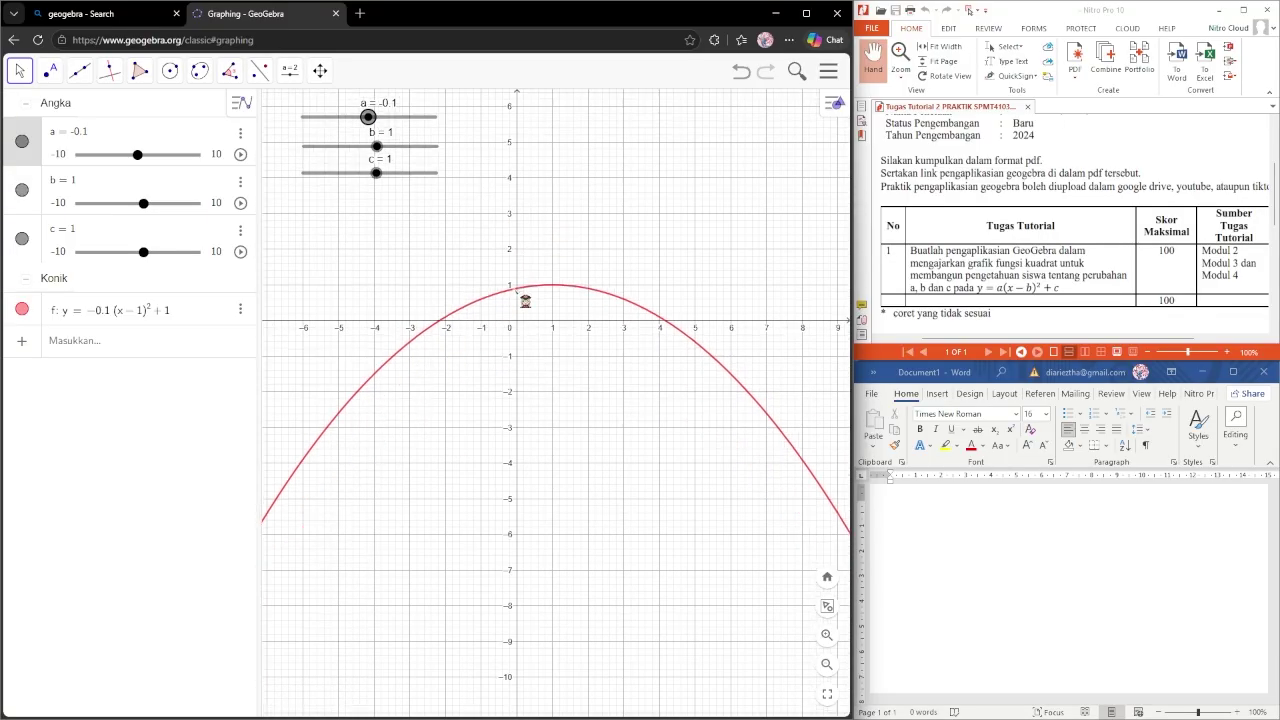
{"action": "left_click_drag", "start_coordinate": [533, 507], "coordinate": [491, 404]}
{"action": "scroll", "coordinate": [573, 421], "scroll_direction": "down", "scroll_amount": 5}
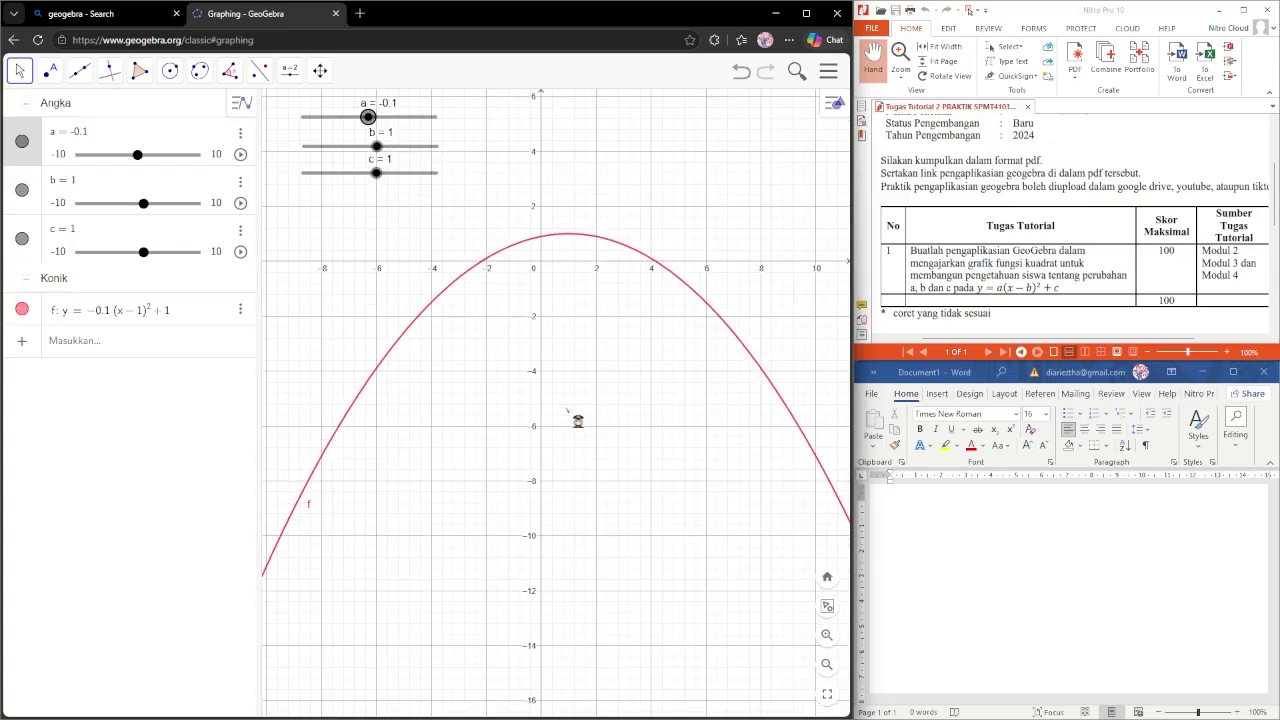
{"action": "scroll", "coordinate": [579, 421], "scroll_direction": "down", "scroll_amount": 1}
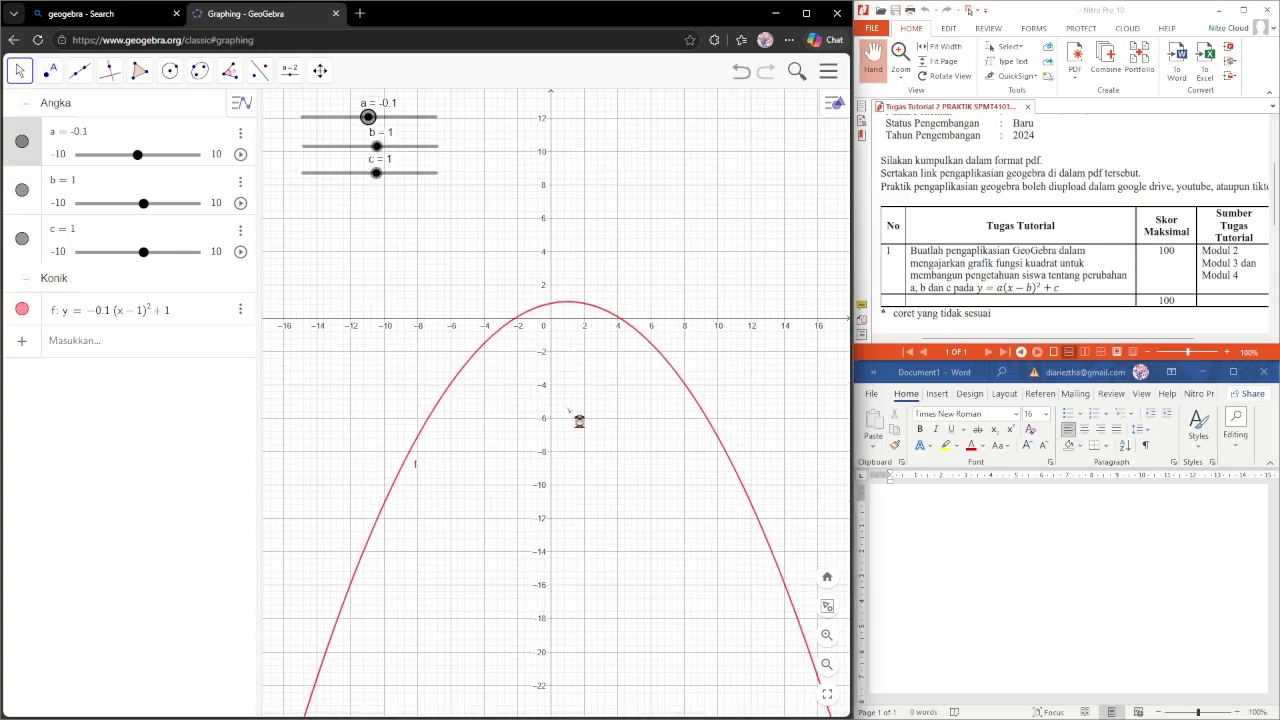
{"action": "scroll", "coordinate": [579, 421], "scroll_direction": "up", "scroll_amount": 5}
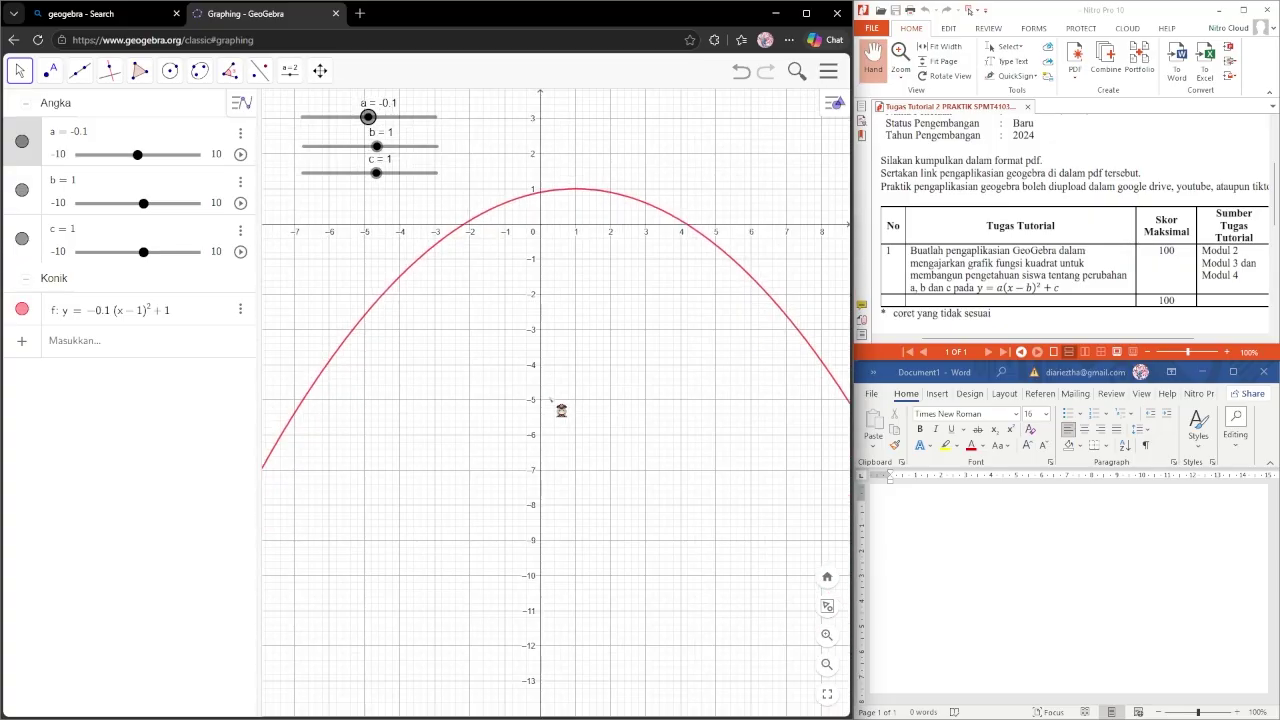
{"action": "scroll", "coordinate": [591, 349], "scroll_direction": "up", "scroll_amount": 2}
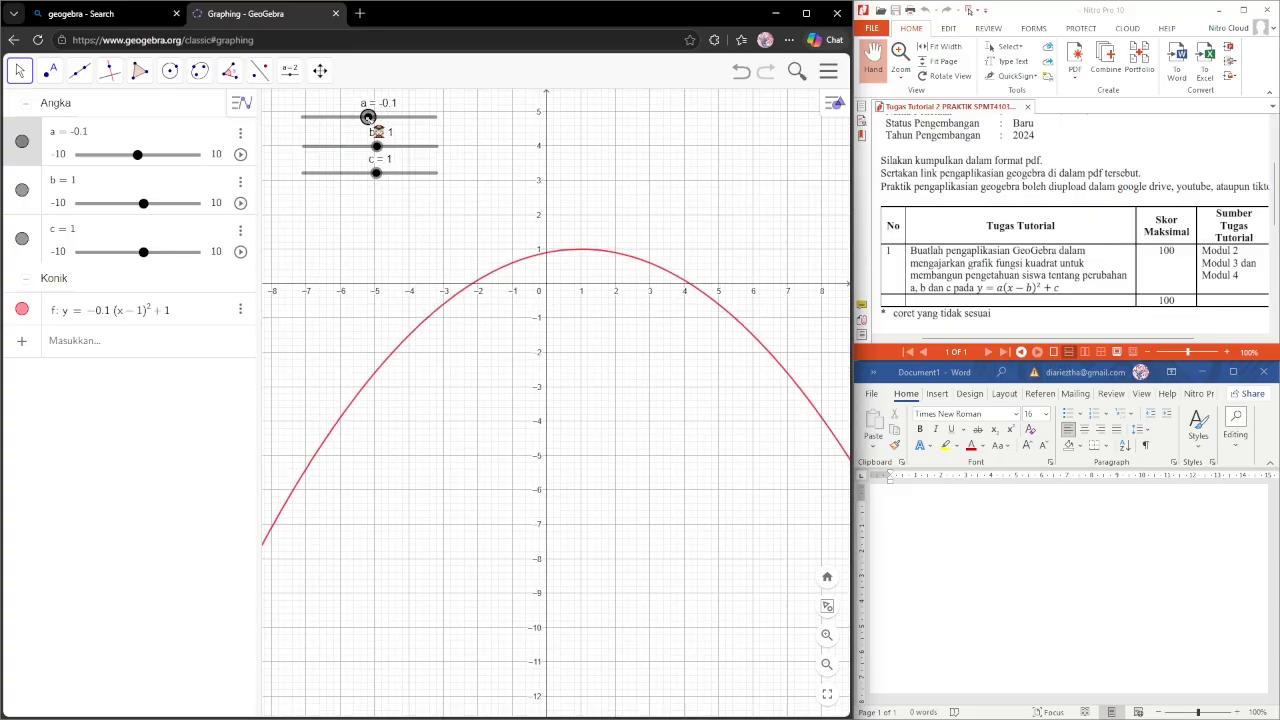
Step: Move slider a to -10, back to -0.1, up to 10 and down to 4.9 to compare the parabola's shape
{"action": "left_click_drag", "start_coordinate": [368, 117], "coordinate": [302, 117]}
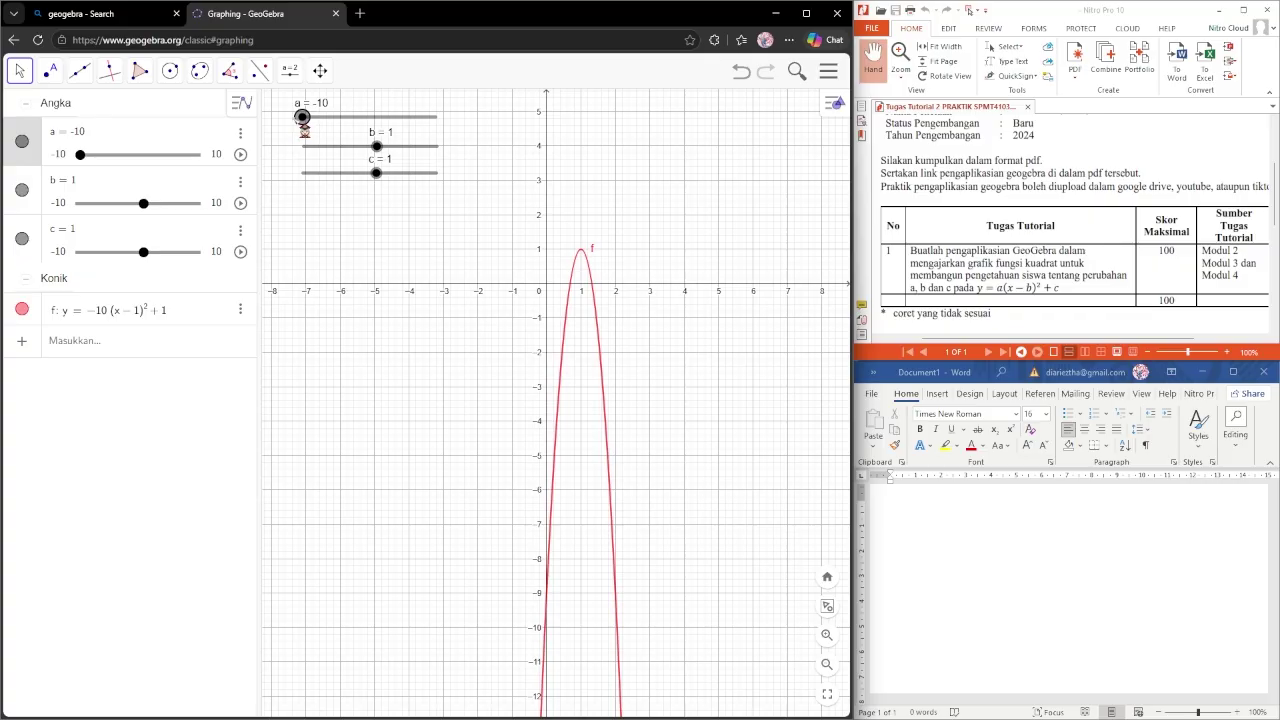
{"action": "left_click_drag", "start_coordinate": [304, 129], "coordinate": [379, 144]}
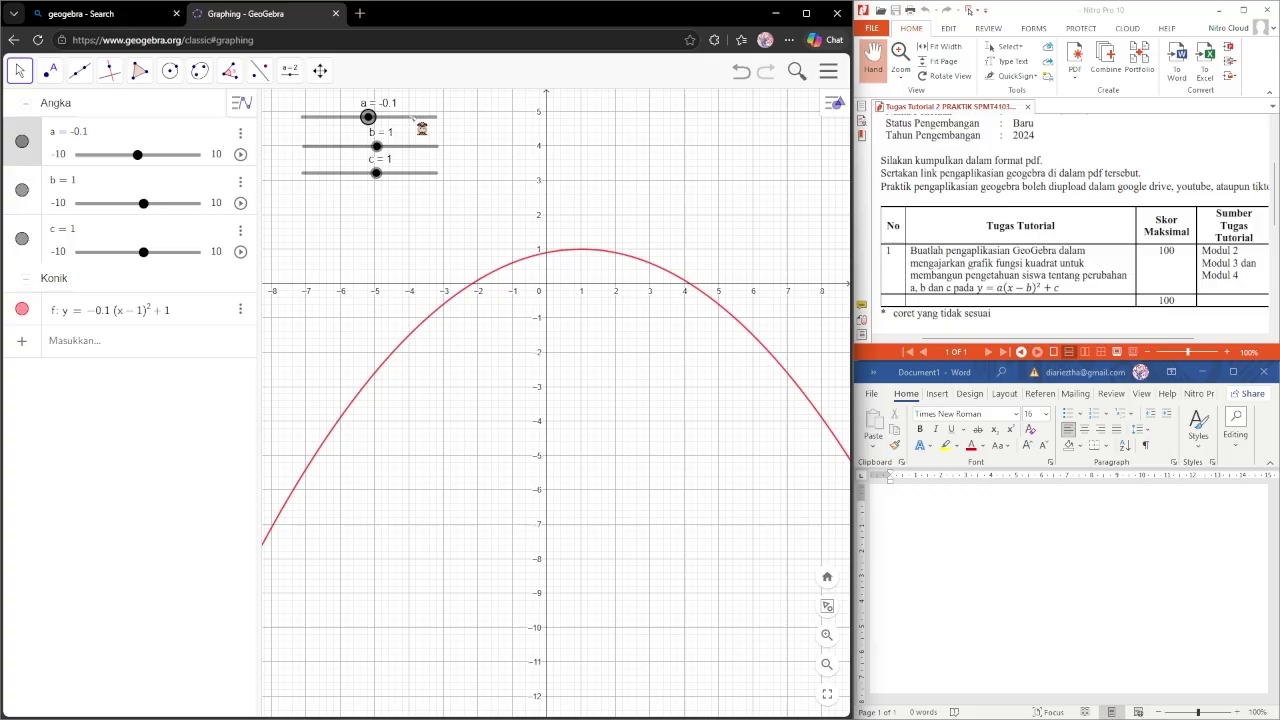
{"action": "left_click_drag", "start_coordinate": [369, 117], "coordinate": [488, 333]}
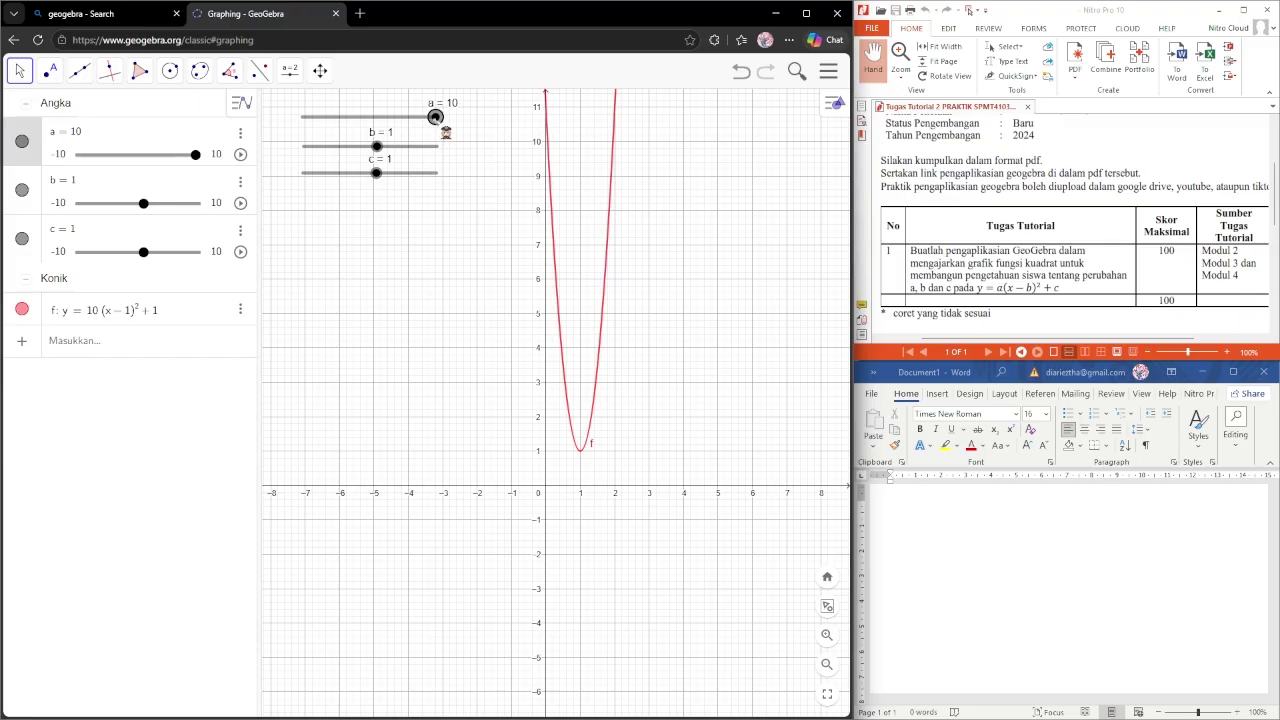
{"action": "left_click_drag", "start_coordinate": [435, 117], "coordinate": [401, 117]}
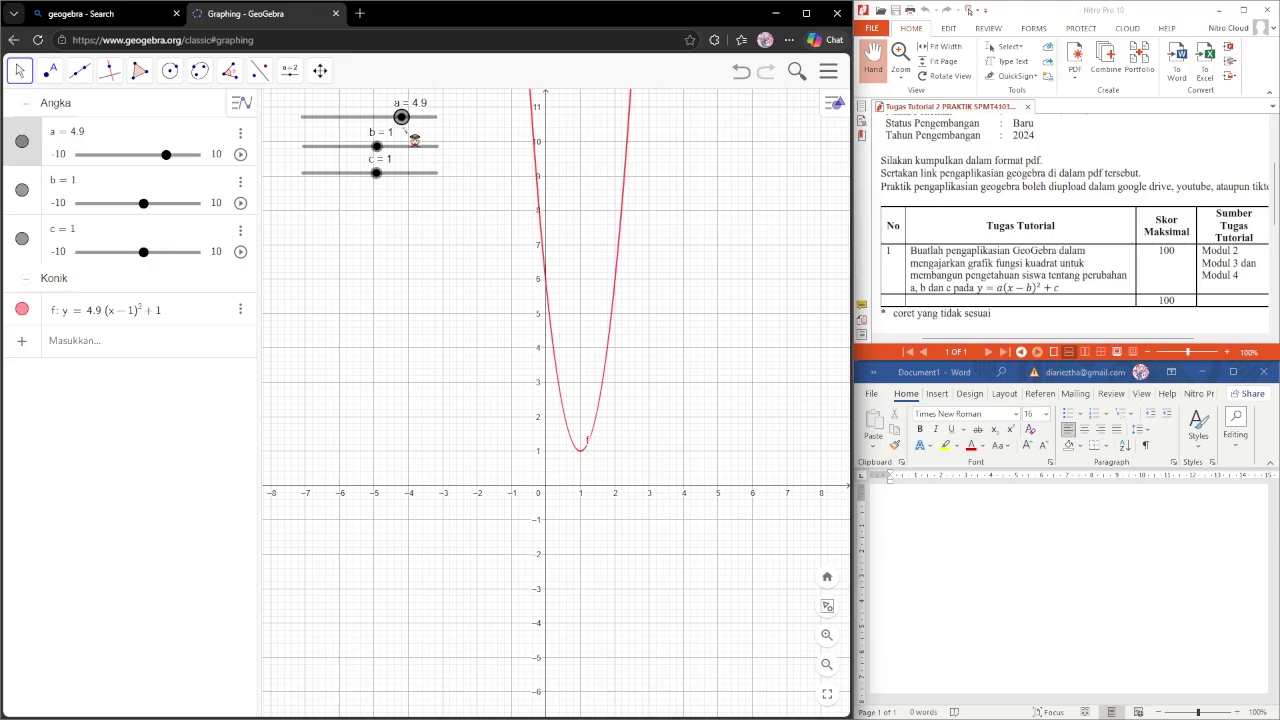
Step: Move slider a to -10 and up to 10 to contrast the narrow downward and upward parabolas
{"action": "left_click_drag", "start_coordinate": [414, 140], "coordinate": [297, 147]}
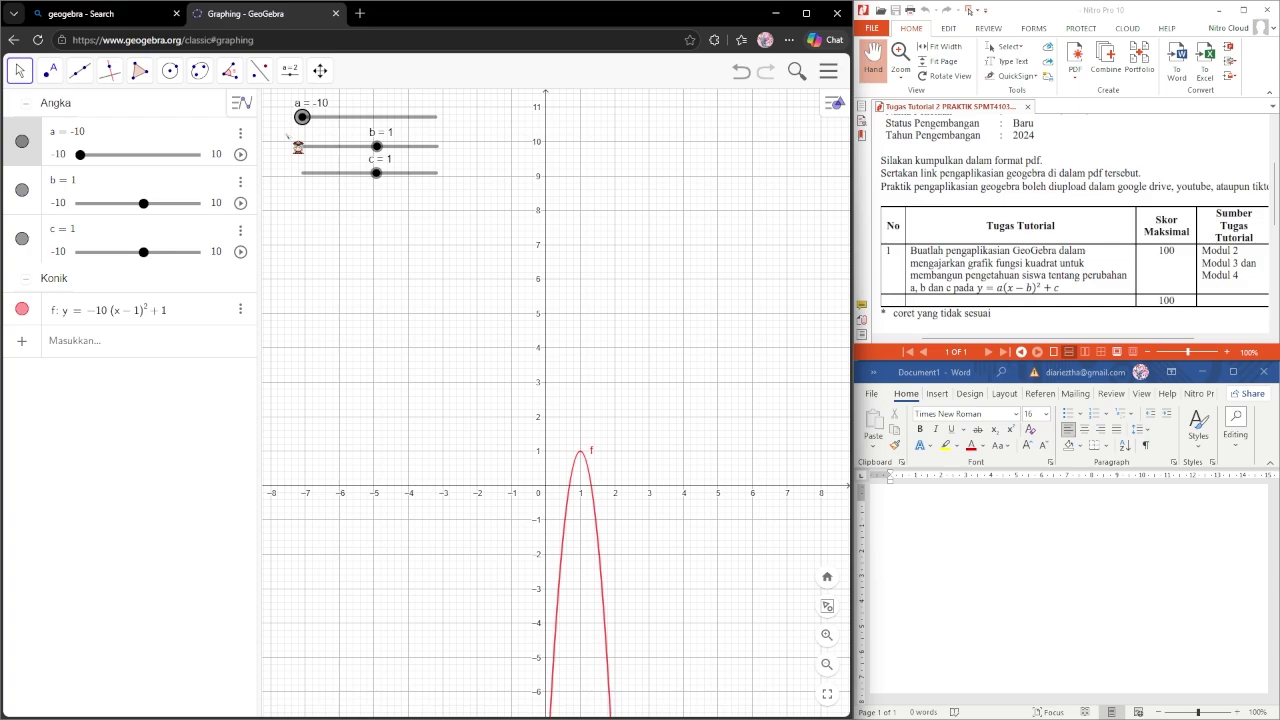
{"action": "left_click_drag", "start_coordinate": [384, 237], "coordinate": [387, 216]}
{"action": "left_click_drag", "start_coordinate": [508, 331], "coordinate": [507, 250]}
{"action": "left_click_drag", "start_coordinate": [302, 117], "coordinate": [435, 117]}
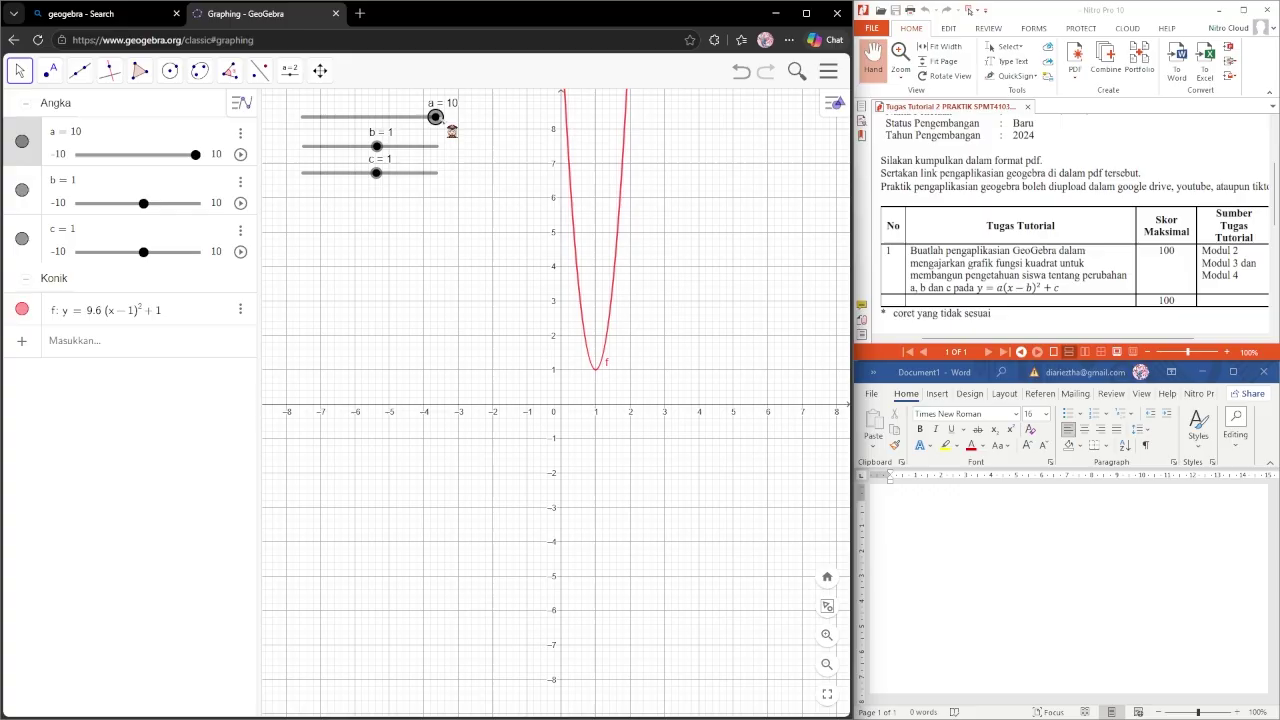
{"action": "left_click_drag", "start_coordinate": [494, 148], "coordinate": [502, 224]}
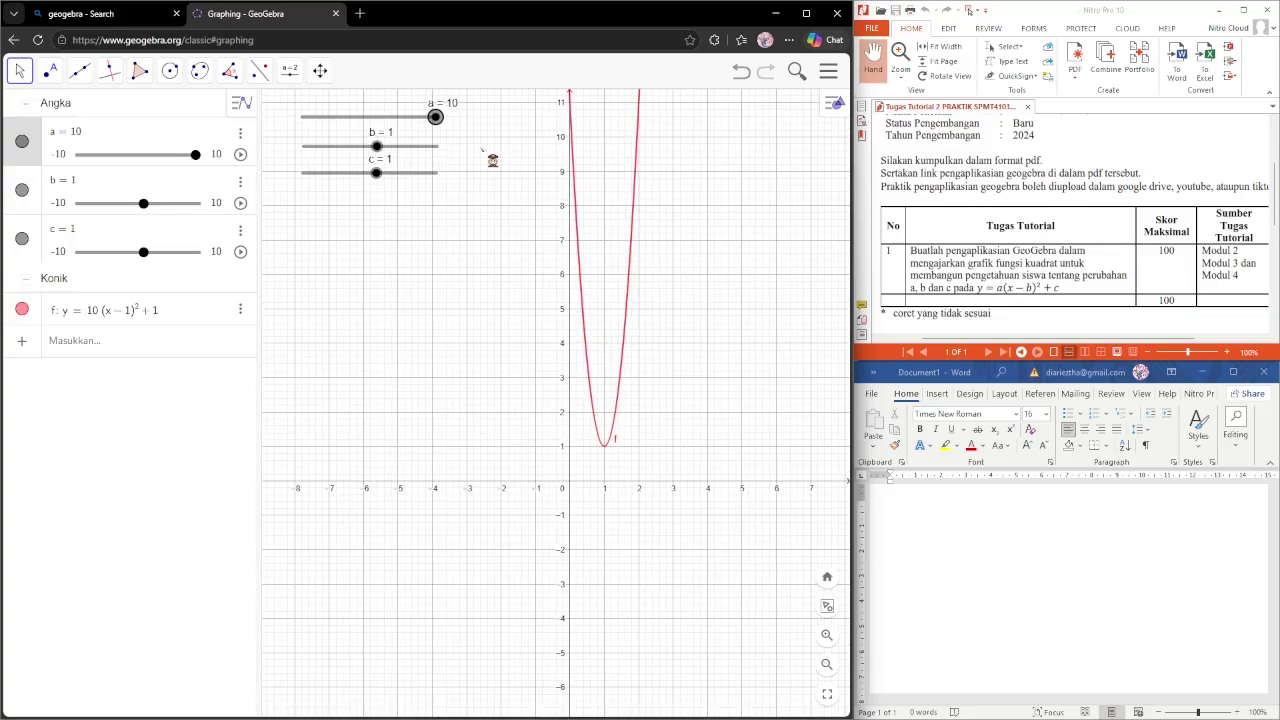
{"action": "left_click_drag", "start_coordinate": [437, 126], "coordinate": [463, 148]}
Step: Lower slider a to 0.2 and on to -0.4 to compare the wide parabola on either side of zero
{"action": "left_click_drag", "start_coordinate": [505, 112], "coordinate": [383, 140]}
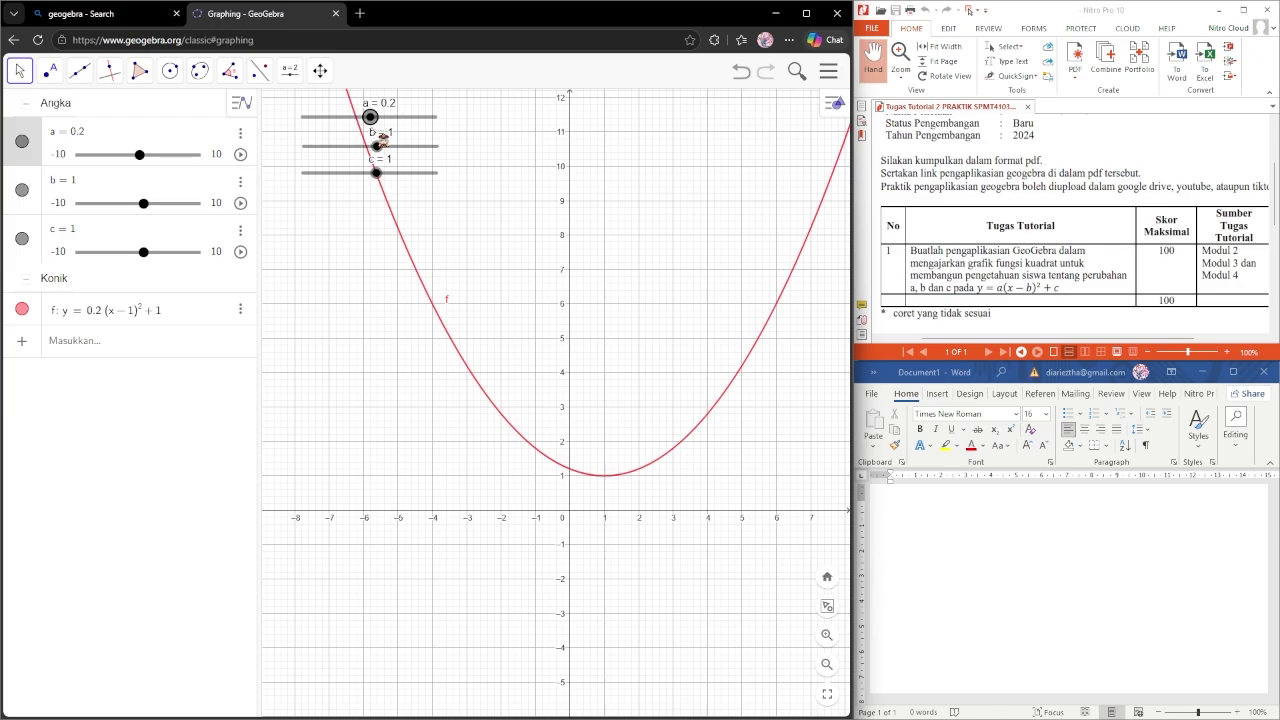
{"action": "left_click_drag", "start_coordinate": [381, 139], "coordinate": [379, 141]}
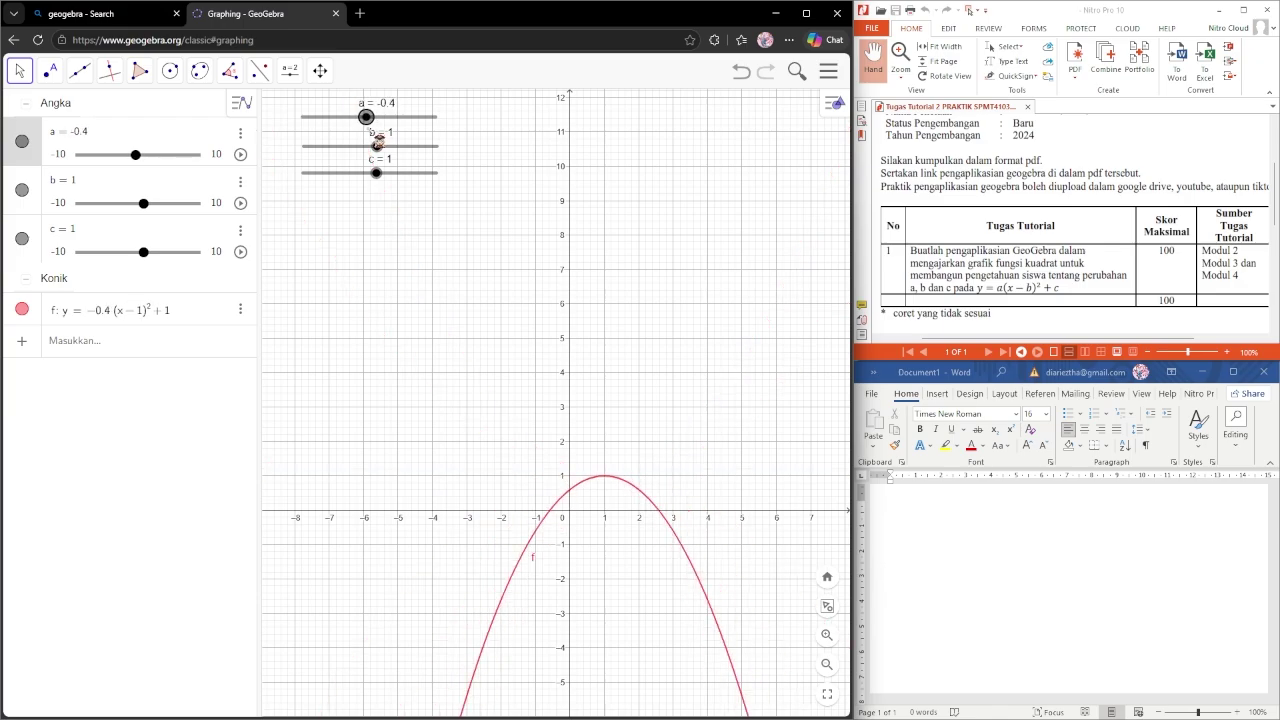
{"action": "left_click_drag", "start_coordinate": [546, 265], "coordinate": [517, 128]}
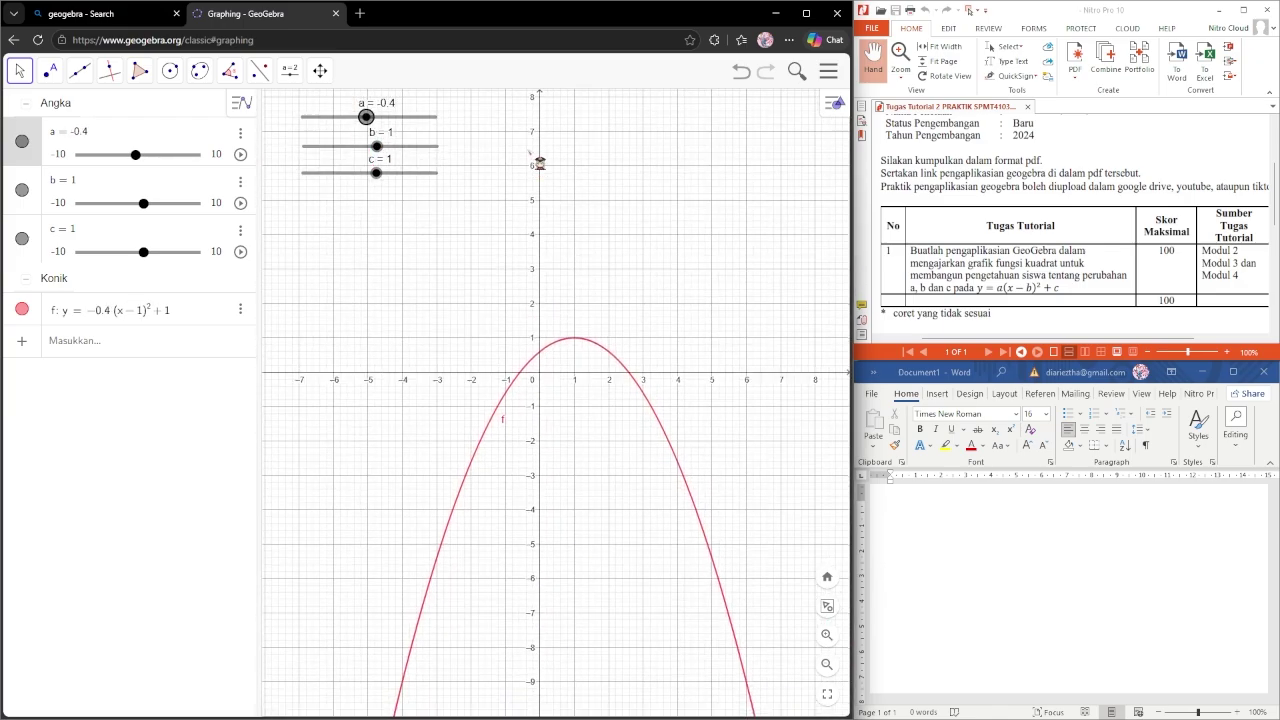
Step: Lower slider a to -10, and raise it to 1.1 for an upward-opening parabola
{"action": "left_click_drag", "start_coordinate": [367, 134], "coordinate": [305, 137]}
{"action": "left_click_drag", "start_coordinate": [395, 222], "coordinate": [385, 165]}
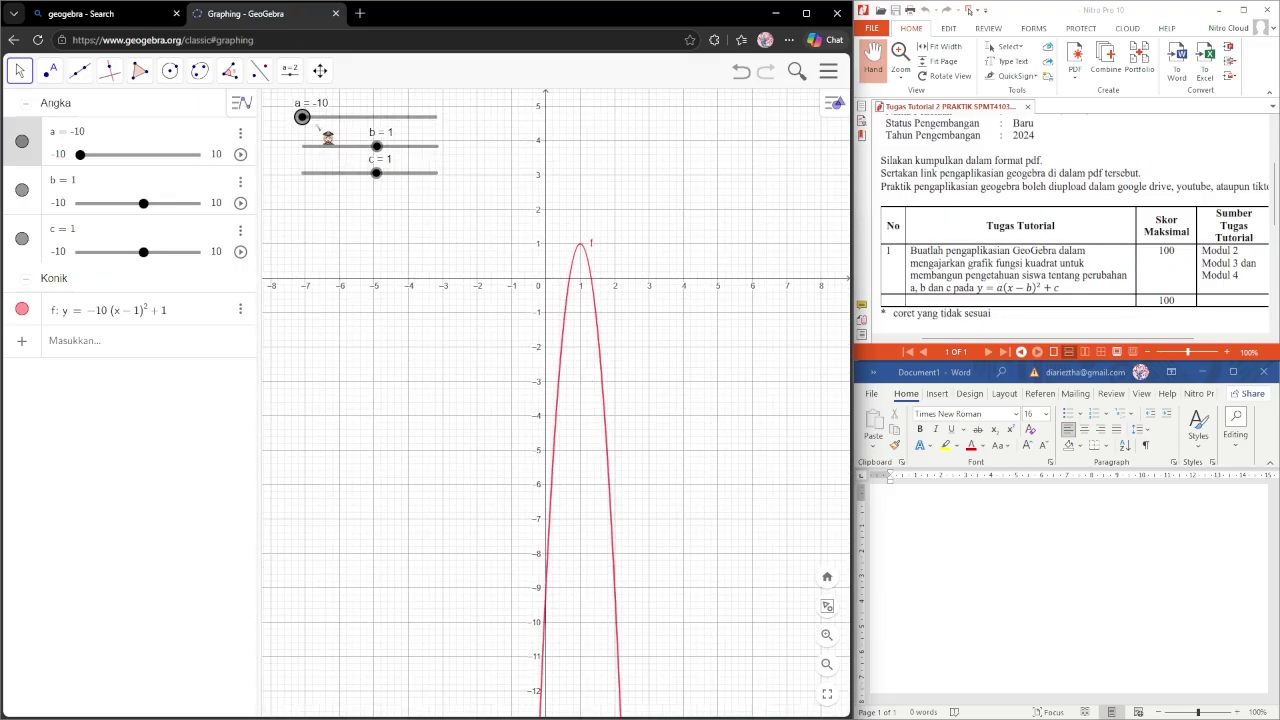
{"action": "left_click_drag", "start_coordinate": [323, 130], "coordinate": [382, 130]}
{"action": "left_click_drag", "start_coordinate": [676, 271], "coordinate": [695, 315]}
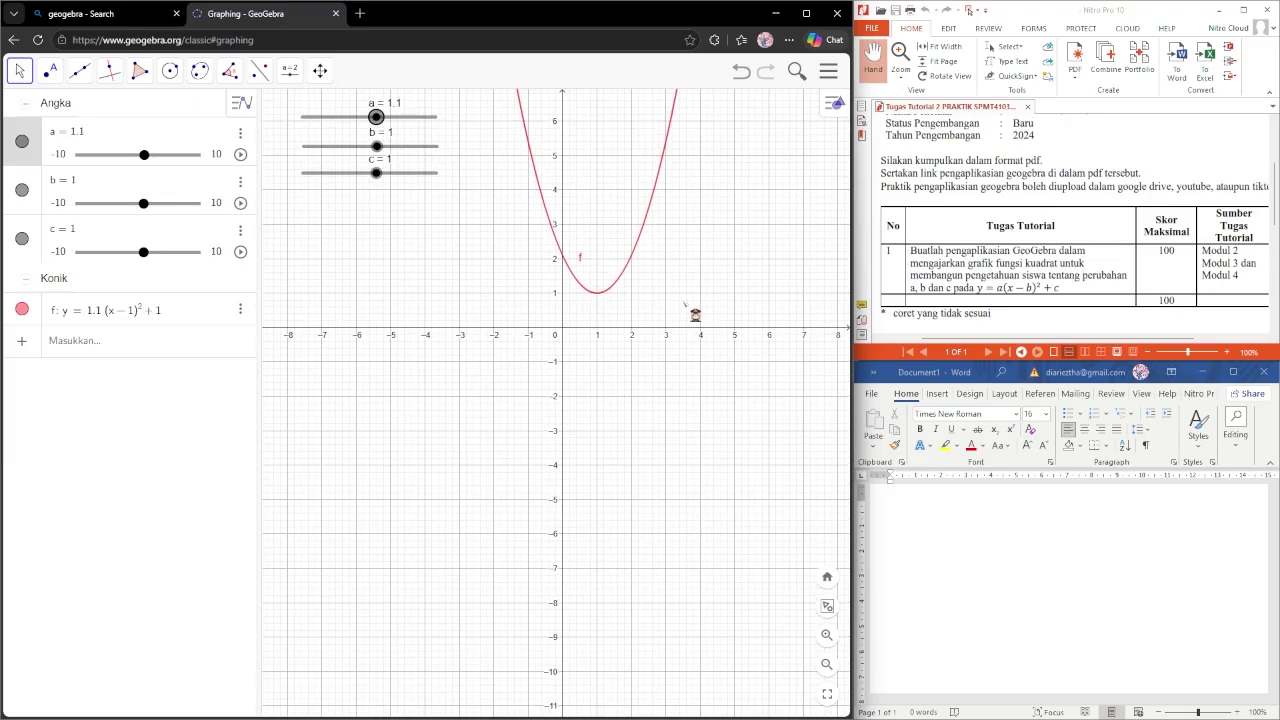
Step: Switch to the blank Word document and write the heading "Kesimpulan" with the line "Perubahan nilai a :" below it
{"action": "left_click", "coordinate": [1130, 620]}
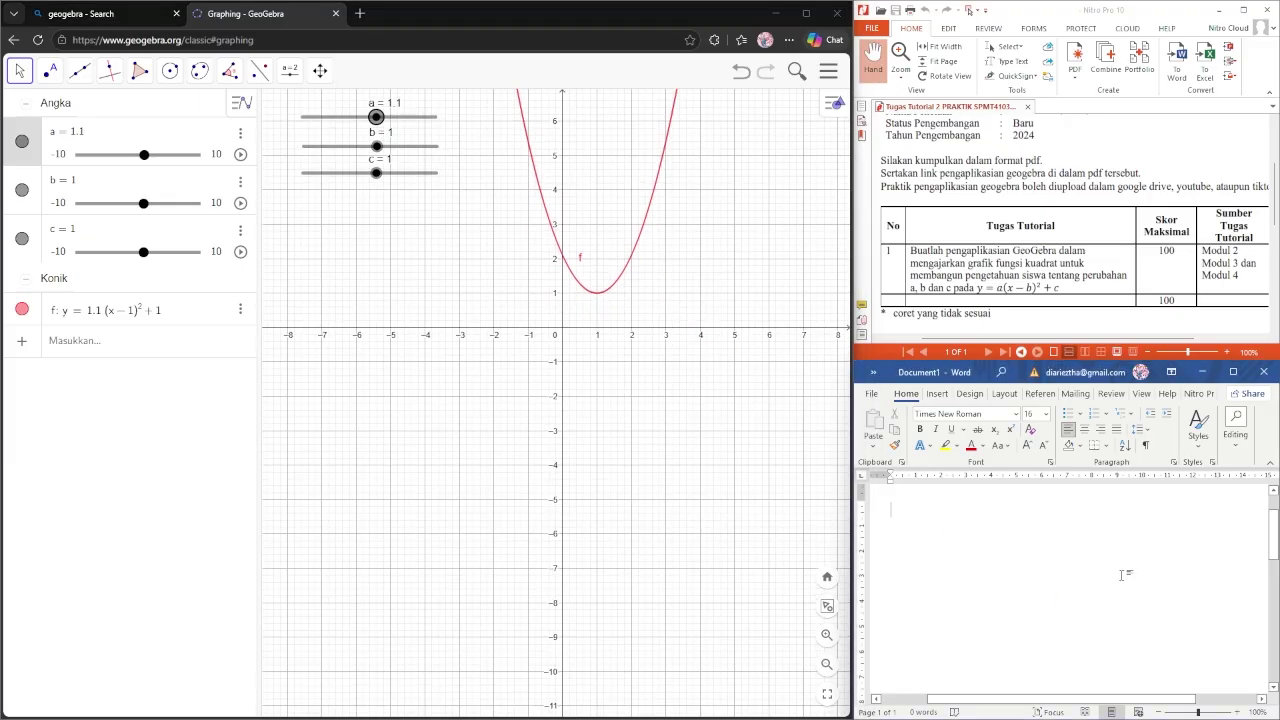
{"action": "type", "text": "Perubahan nilai a"}
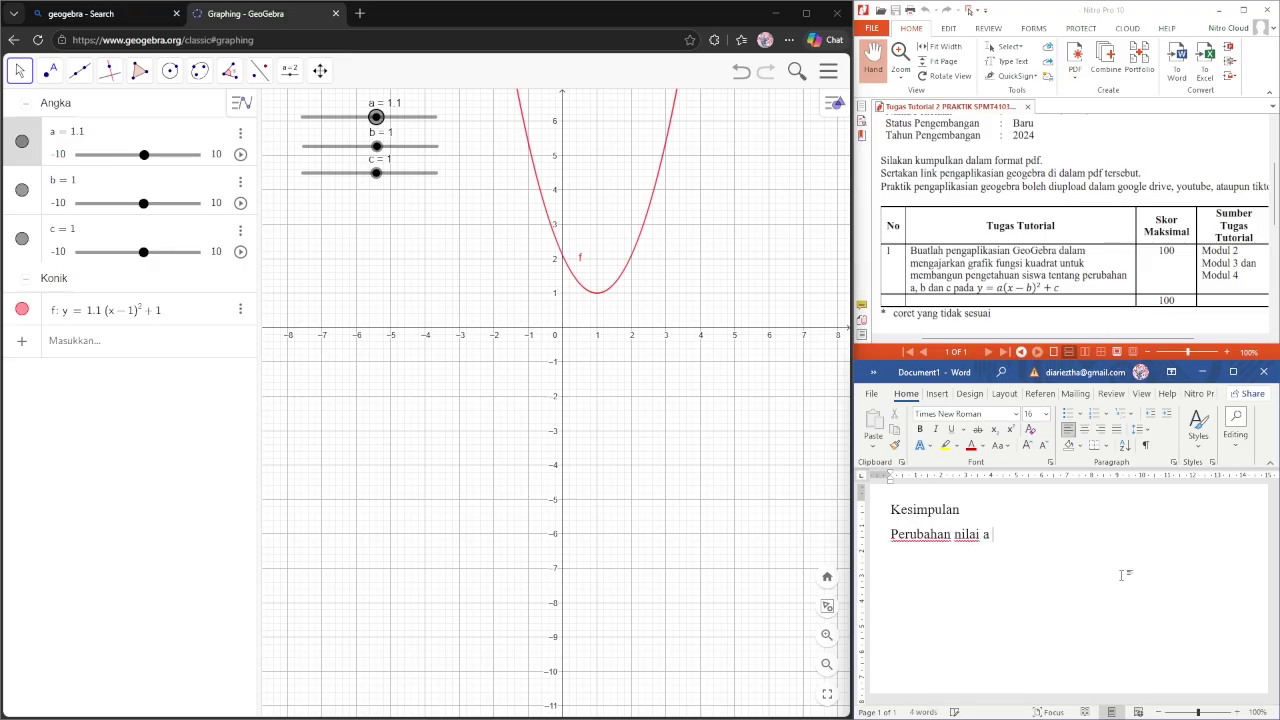
{"action": "type", "text": ":"}
{"action": "key", "text": "Return"}
Step: Start a numbered list with the first item "a > 0 (Grafik Terbuka ke atas)"
{"action": "left_click", "coordinate": [1095, 413]}
{"action": "type", "text": "a > 0 ("}
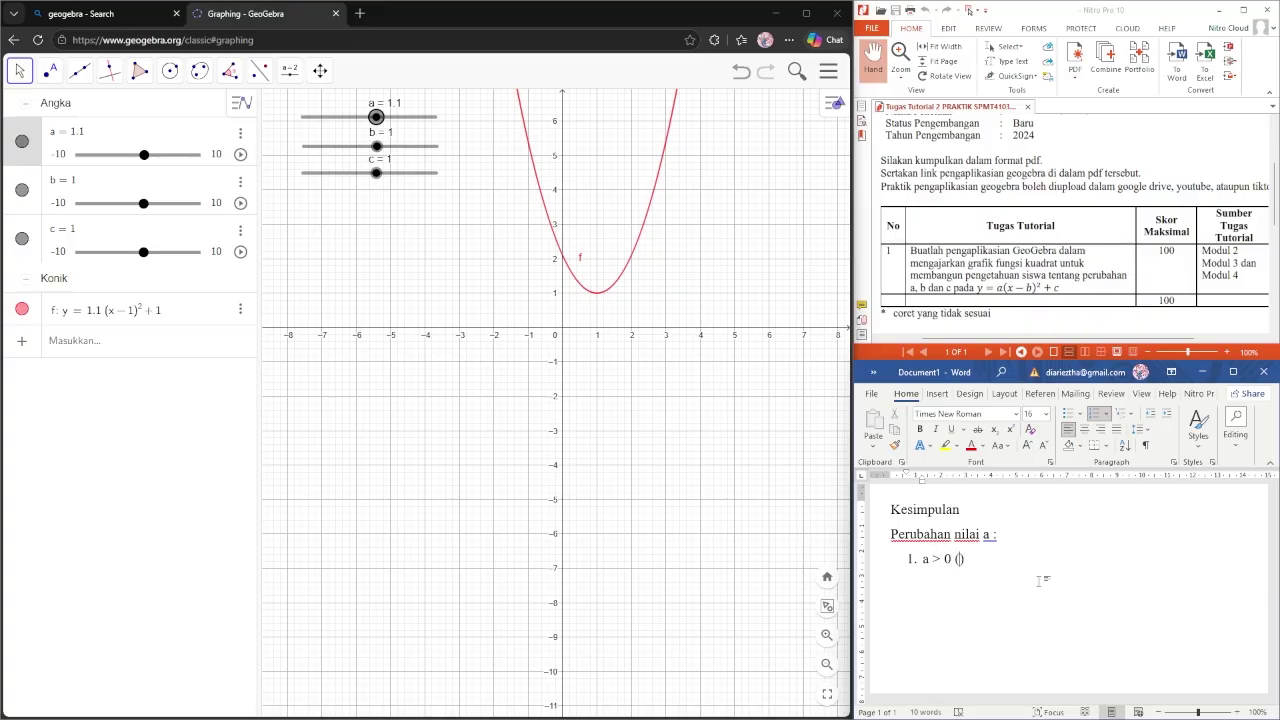
{"action": "type", "text": "Grafik Ter"}
{"action": "type", "text": "buka ke"}
{"action": "type", "text": " atas"}
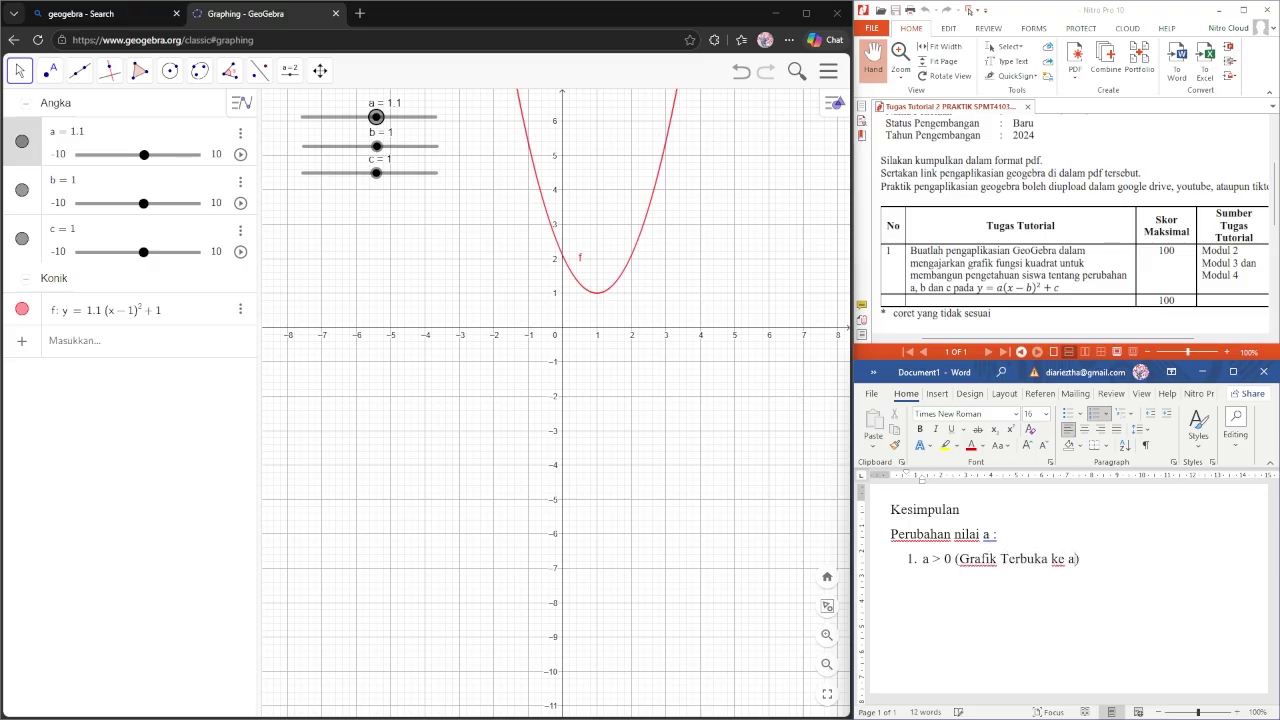
Step: Add the second list item "a = 0 (Grafik Lurus mendatar)"
{"action": "key", "text": "Return"}
{"action": "type", "text": "a"}
{"action": "type", "text": " = 0 "}
{"action": "type", "text": "("}
{"action": "type", "text": "Grafik "}
{"action": "type", "text": "Lurus me"}
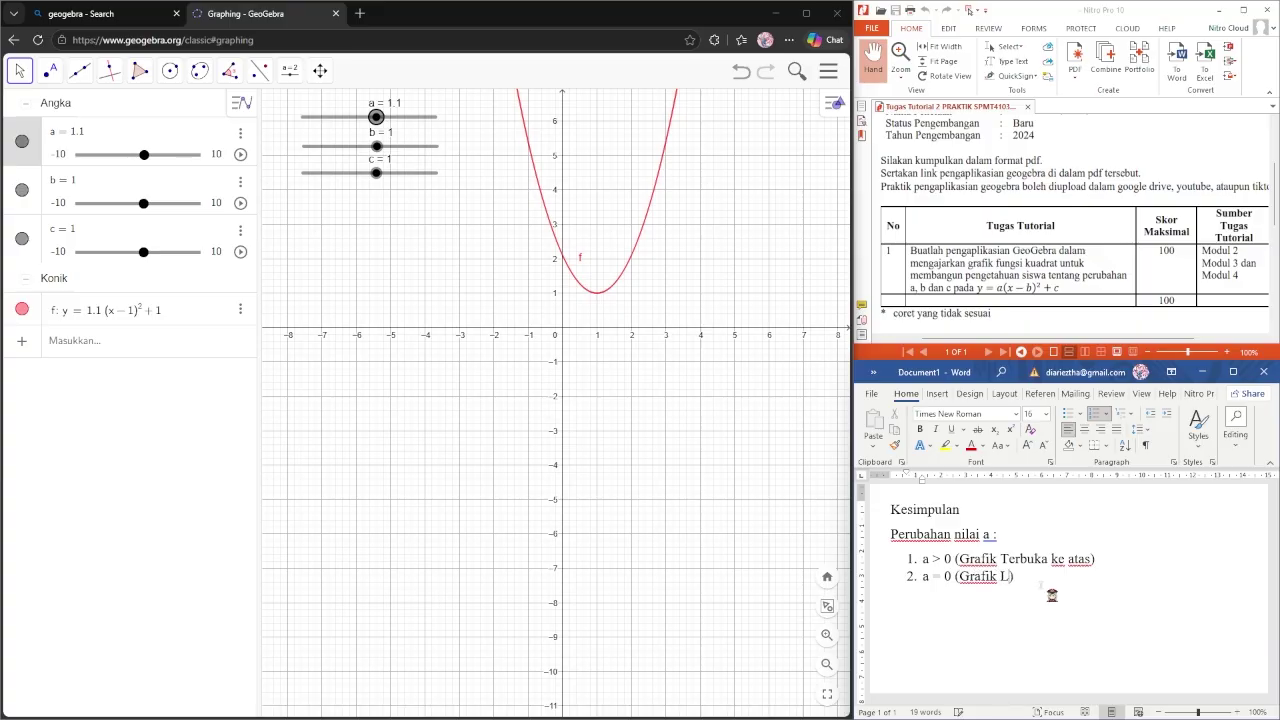
{"action": "key", "text": "BackSpace"}
{"action": "key", "text": "BackSpace"}
{"action": "key", "text": "BackSpace"}
{"action": "key", "text": "BackSpace"}
{"action": "key", "text": "BackSpace"}
{"action": "type", "text": "us mendatar"}
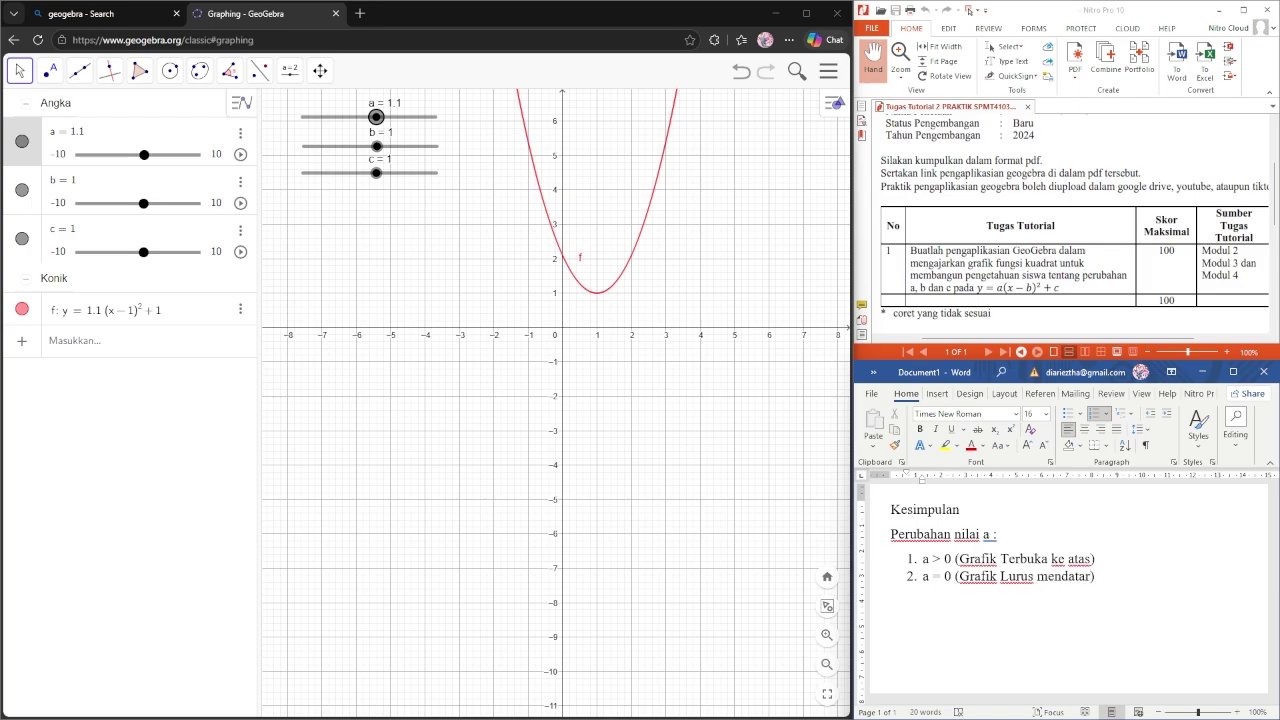
Step: Add the third list item "a < 0 (Grafik Terbuka Kebawah)" and end the numbered list
{"action": "key", "text": "Return"}
{"action": "type", "text": "a"}
{"action": "type", "text": "<"}
{"action": "type", "text": " 0"}
{"action": "type", "text": " ()"}
{"action": "type", "text": "Grafik "}
{"action": "type", "text": "Terbuka "}
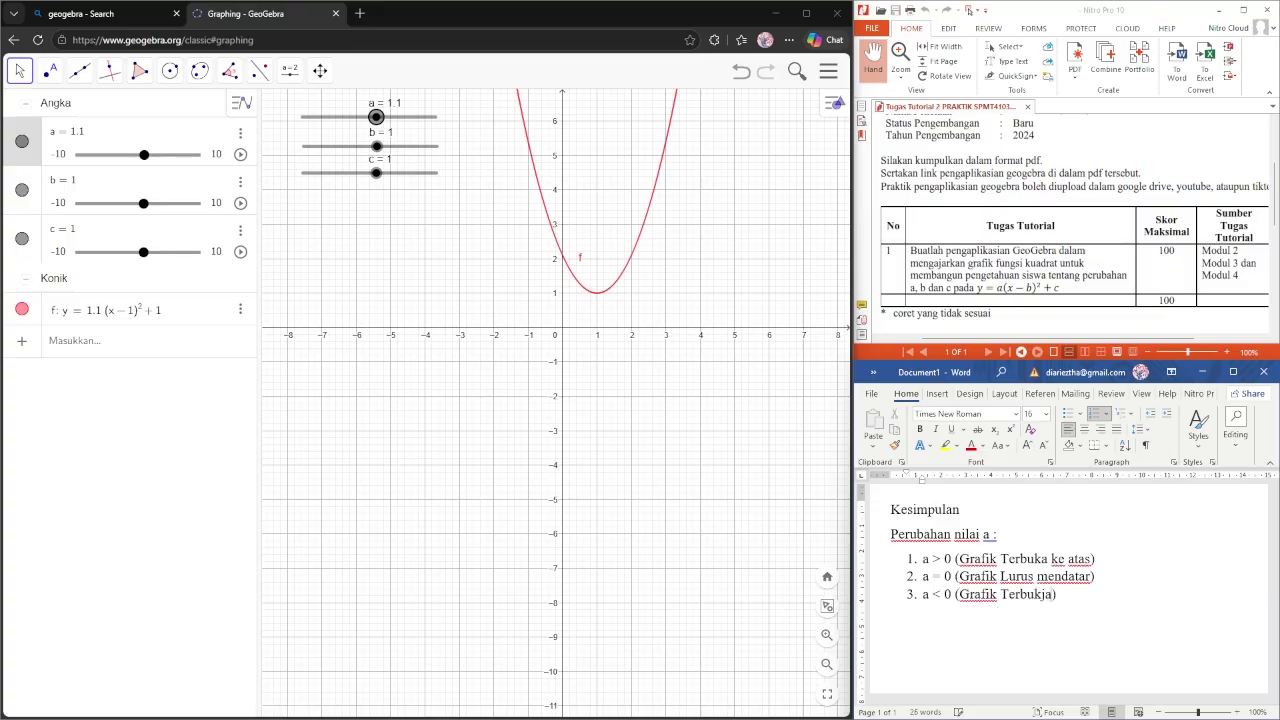
{"action": "type", "text": "Kebawah"}
{"action": "key", "text": "Return"}
{"action": "key", "text": "Return"}
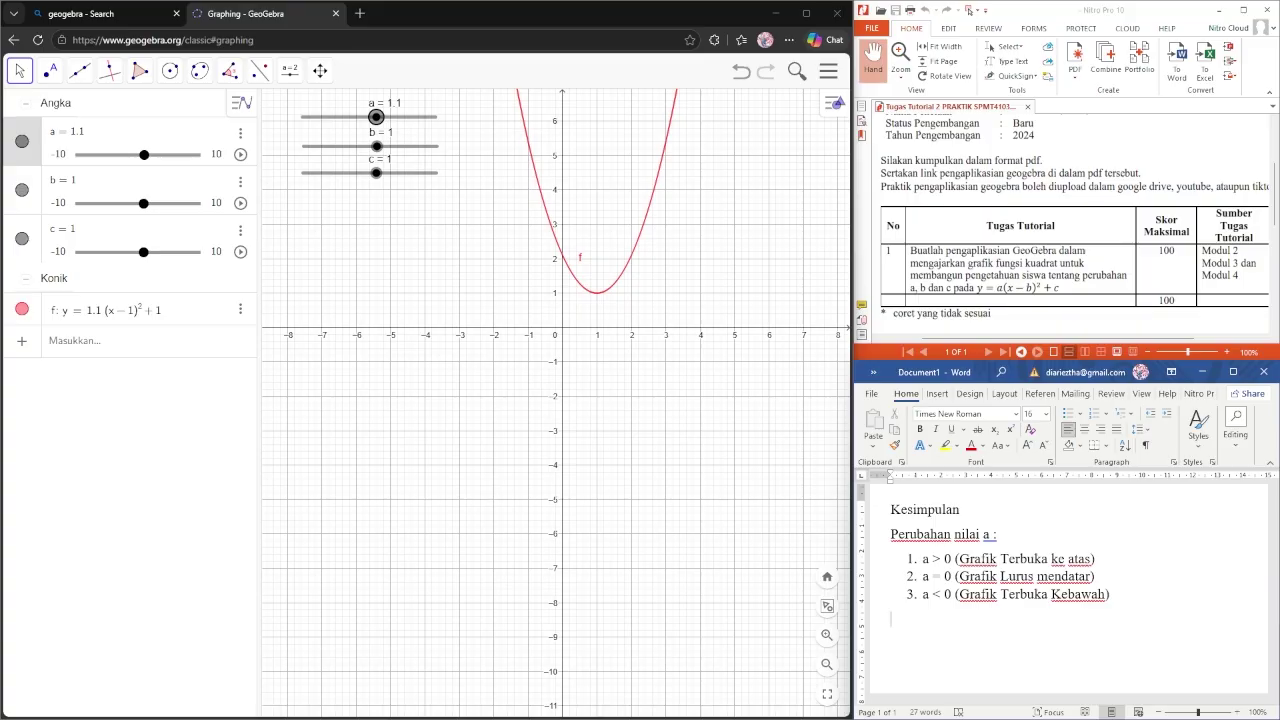
Step: Write the line "Perubahan nilai b :" below the numbered list in the Word document
{"action": "left_click_drag", "start_coordinate": [690, 430], "coordinate": [692, 570]}
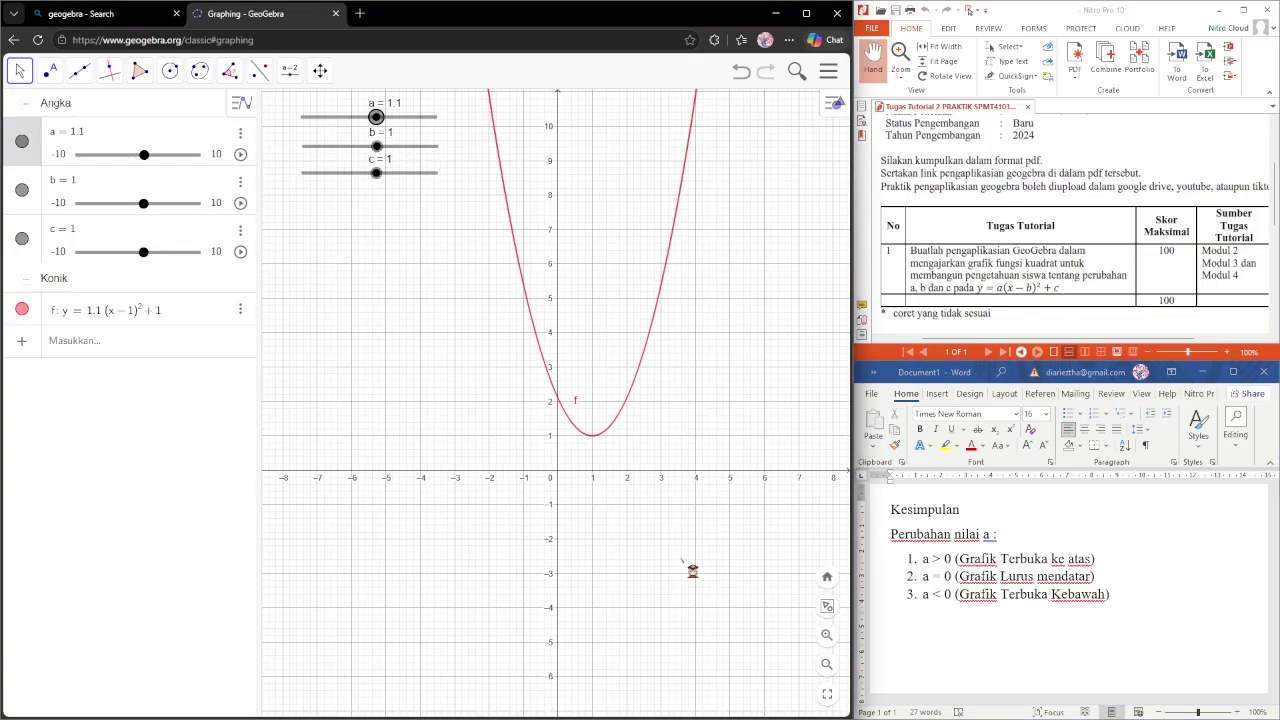
{"action": "left_click", "coordinate": [940, 627]}
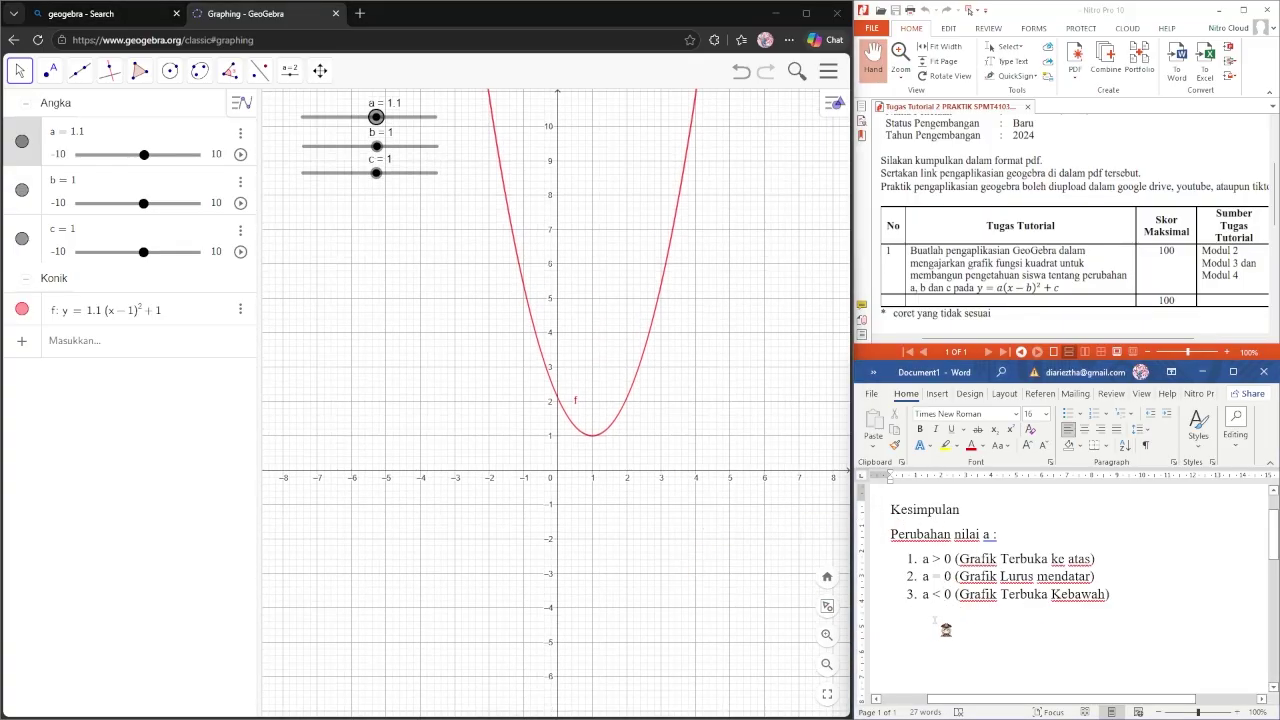
{"action": "type", "text": "Per"}
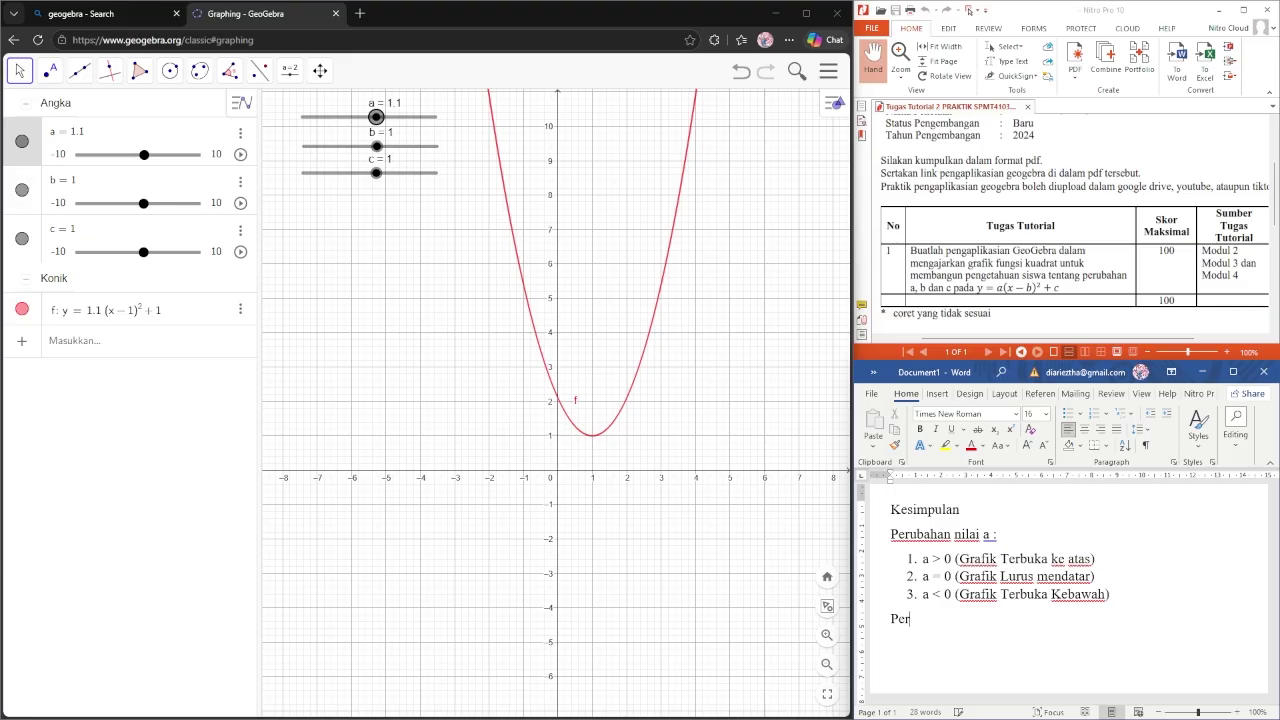
{"action": "type", "text": "ubahan nilai b :"}
Step: Add a fourth item to the list for a, reading "semakin besar nilai a grafik semakin sempit, semakin kecil"
{"action": "left_click", "coordinate": [1168, 604]}
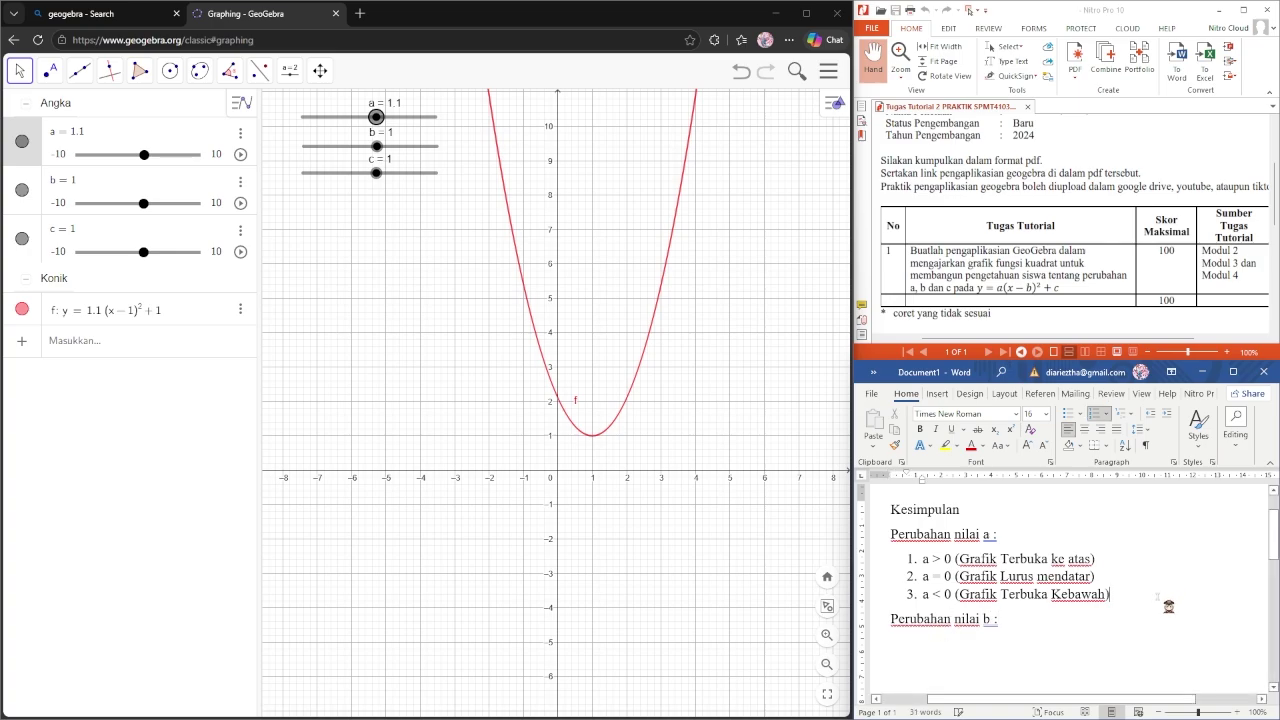
{"action": "key", "text": "Return"}
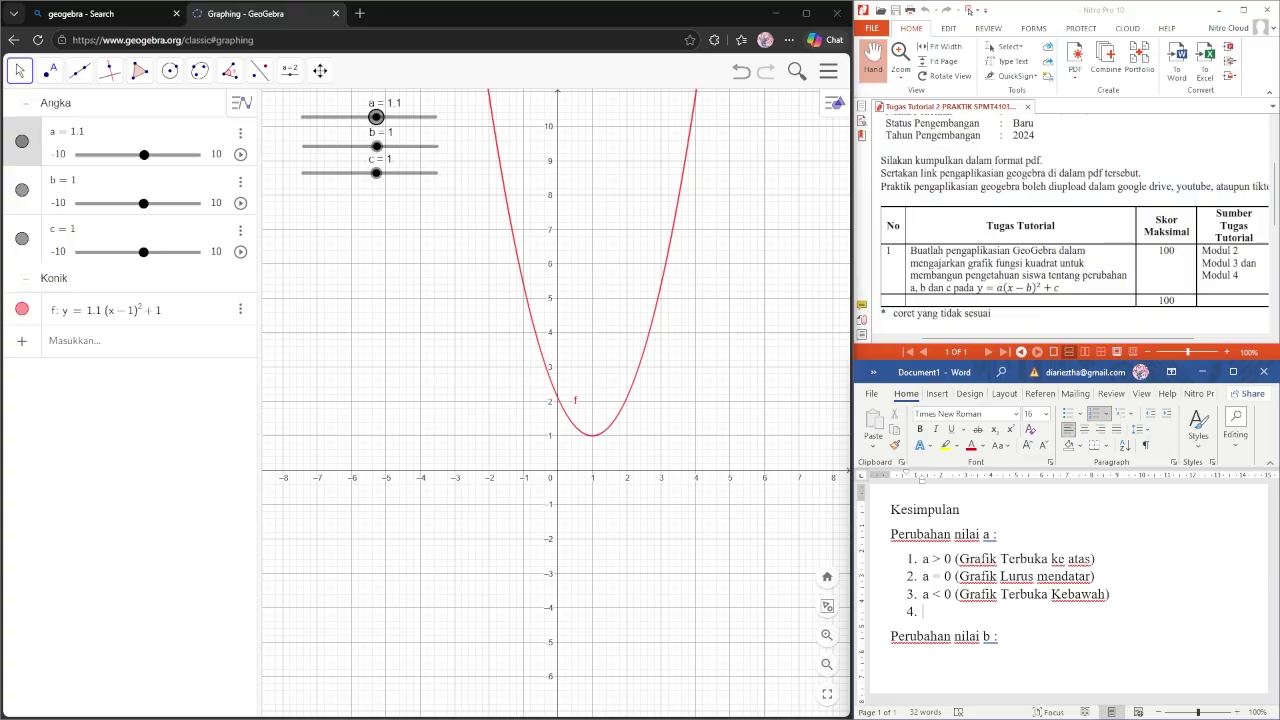
{"action": "type", "text": "semakin besar nilai a"}
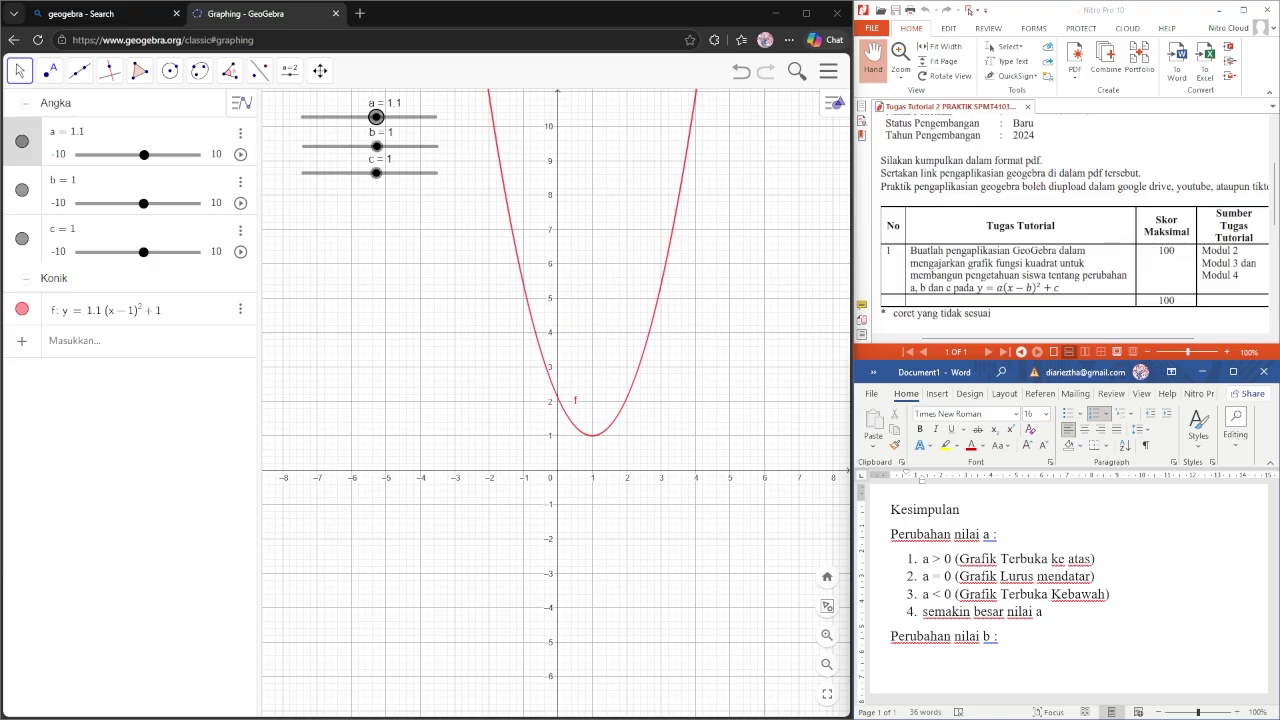
{"action": "type", "text": " grafik semakin sempi"}
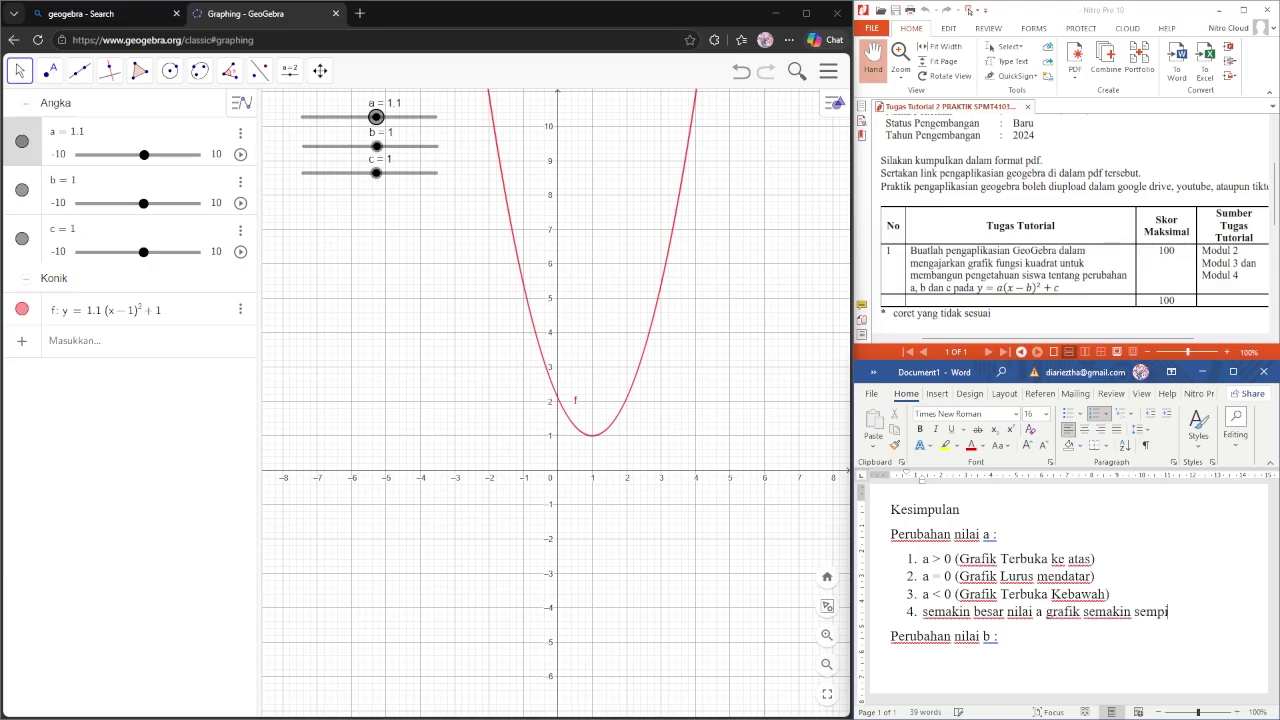
{"action": "type", "text": "t, semakin kecil"}
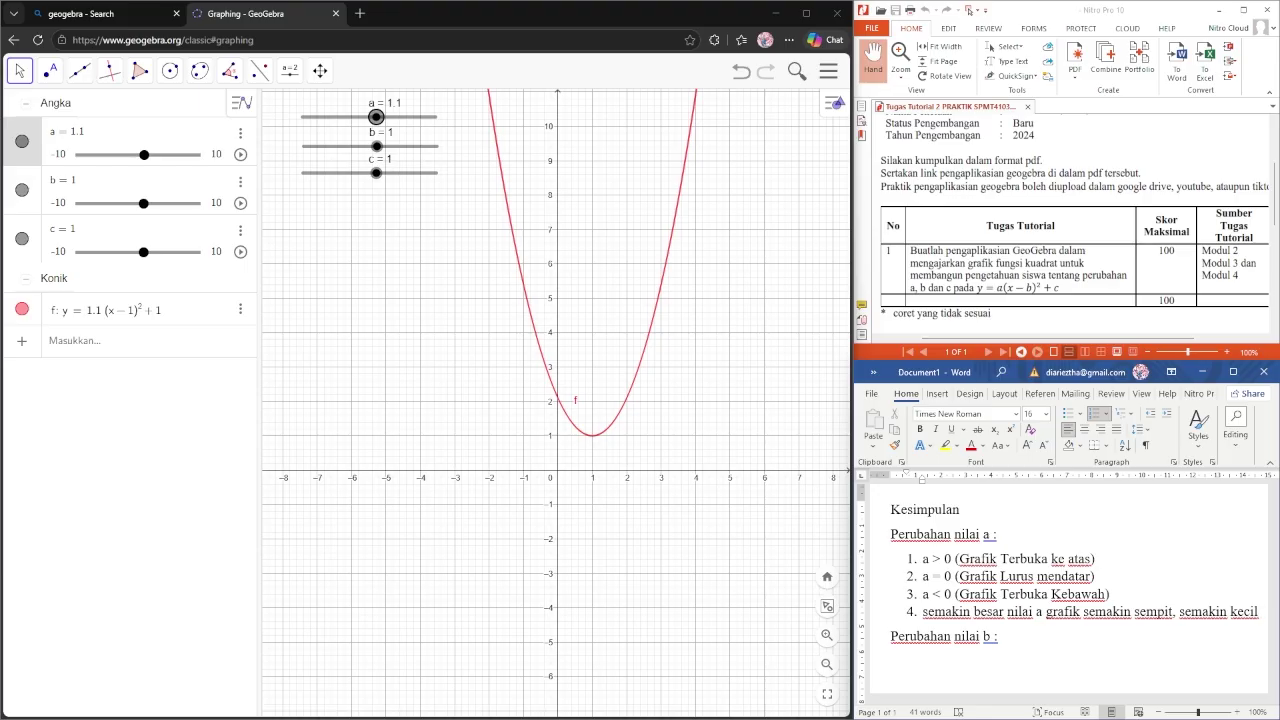
Step: Replace the word "nilai" with "angka" in the fourth list item
{"action": "key", "text": "BackSpace"}
{"action": "key", "text": "BackSpace"}
{"action": "key", "text": "BackSpace"}
{"action": "key", "text": "BackSpace"}
{"action": "key", "text": "BackSpace"}
{"action": "key", "text": "BackSpace"}
{"action": "type", "text": "angka"}
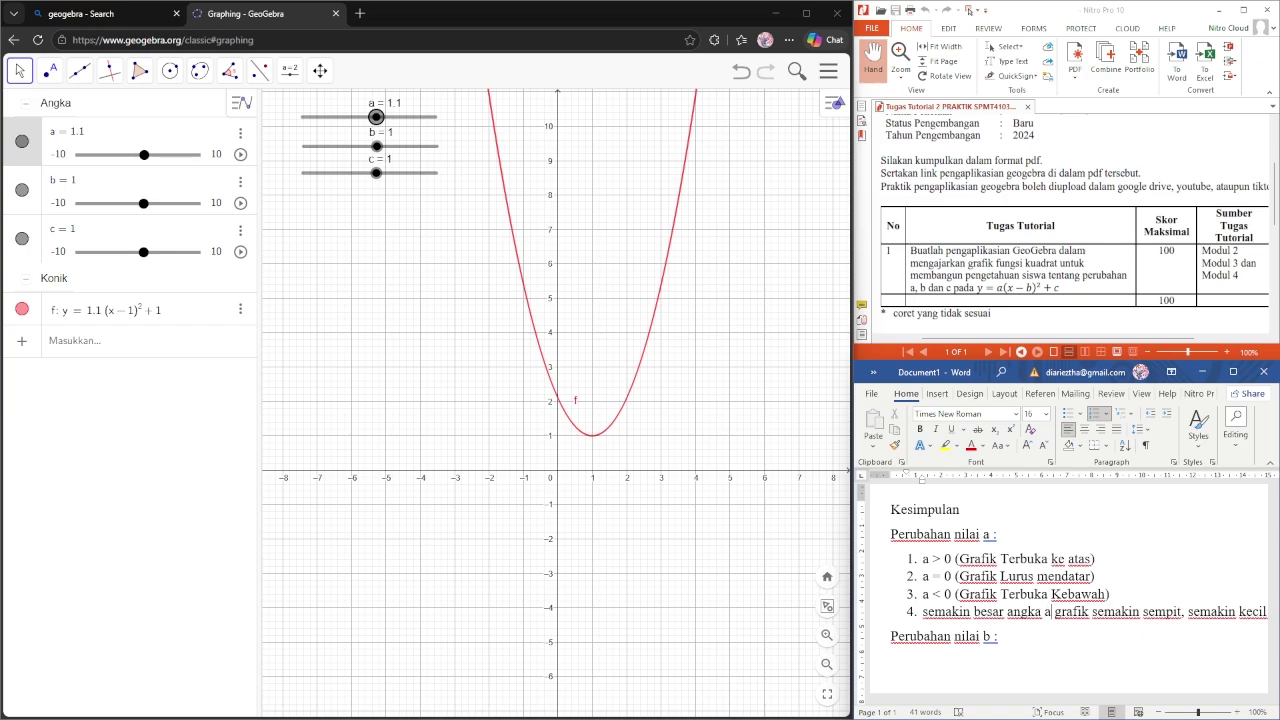
Step: Insert "(positif/negatif)" after "semakin besar angka a" in the fourth list item
{"action": "type", "text": "()"}
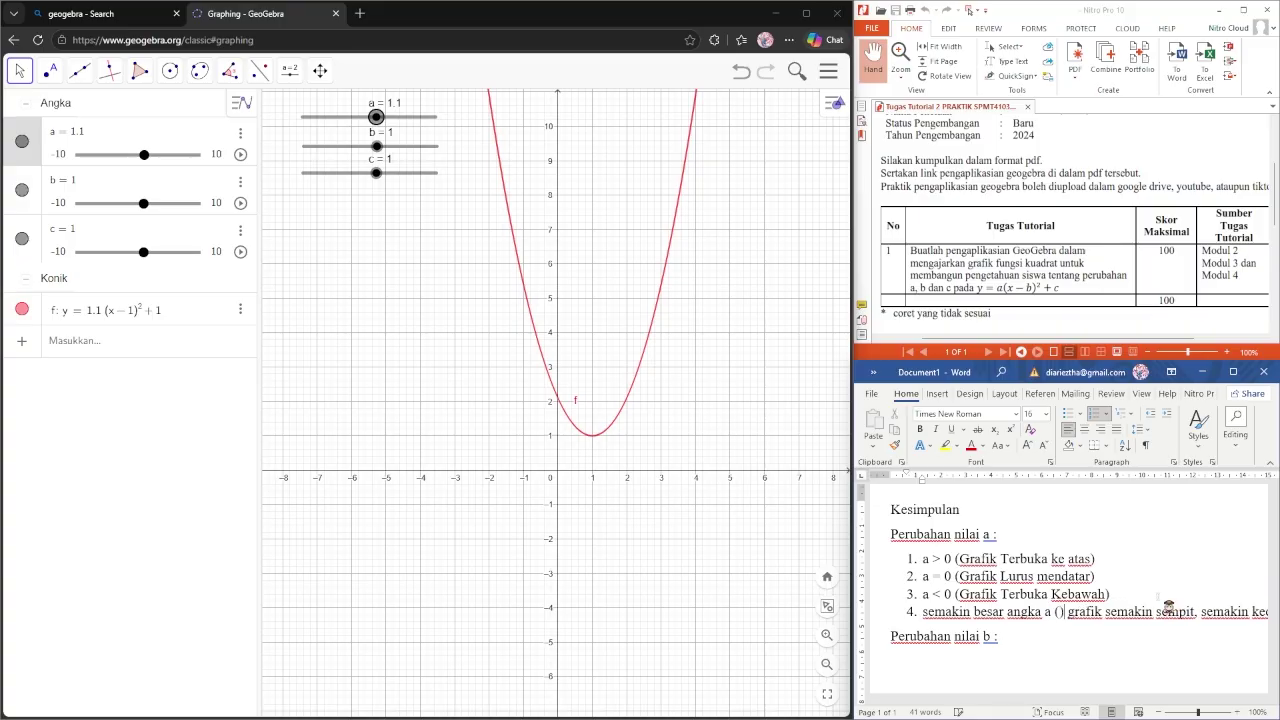
{"action": "type", "text": "positi"}
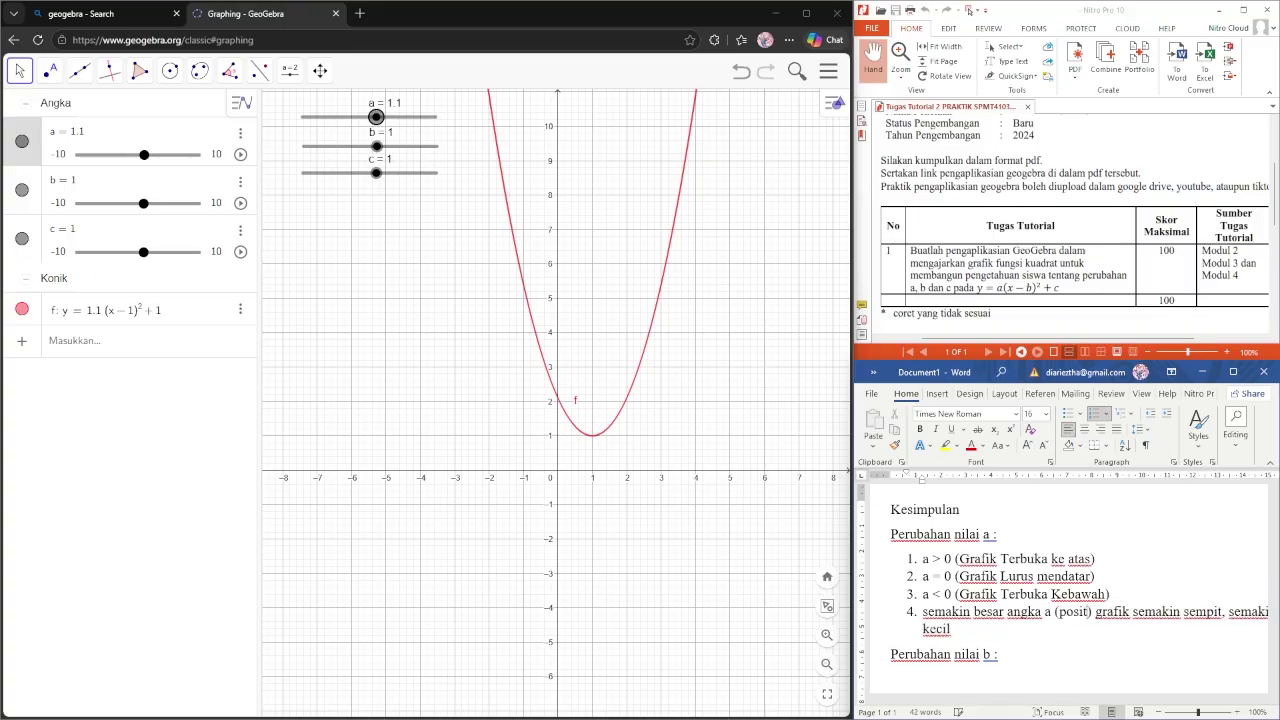
{"action": "type", "text": "f/negat"}
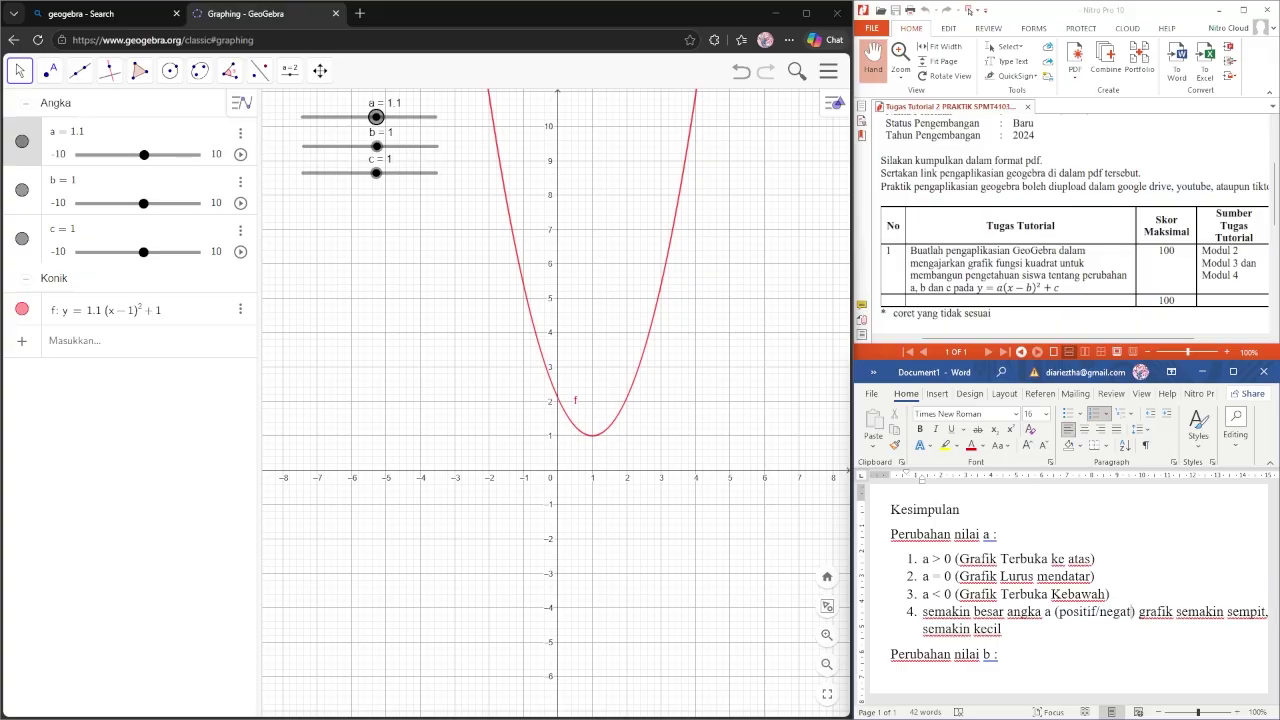
{"action": "type", "text": "if"}
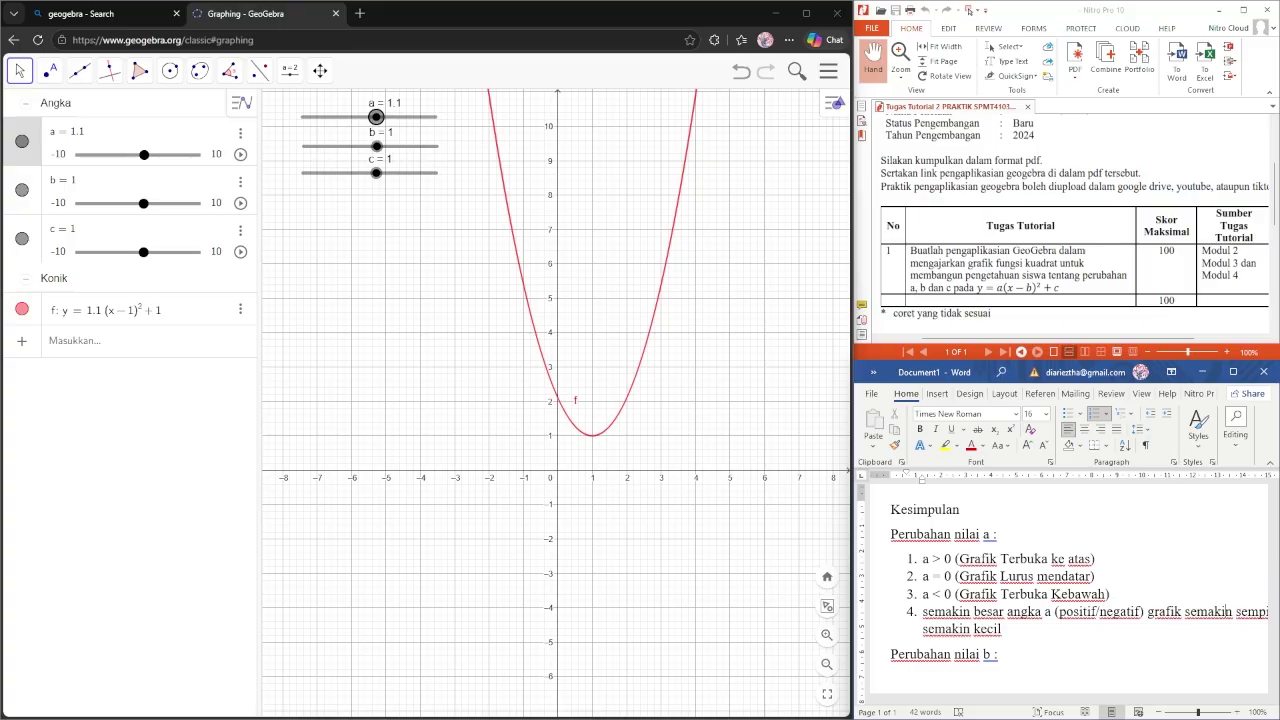
{"action": "type", "text": "t,"}
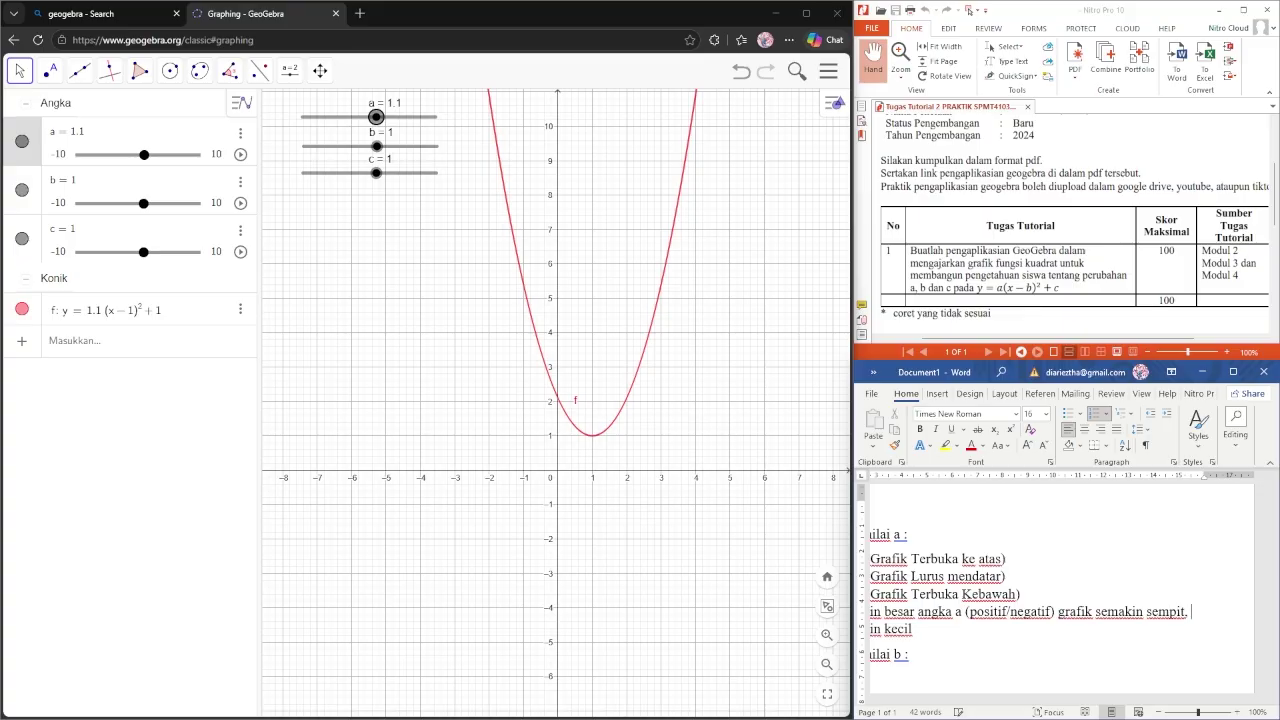
{"action": "type", "text": "sema"}
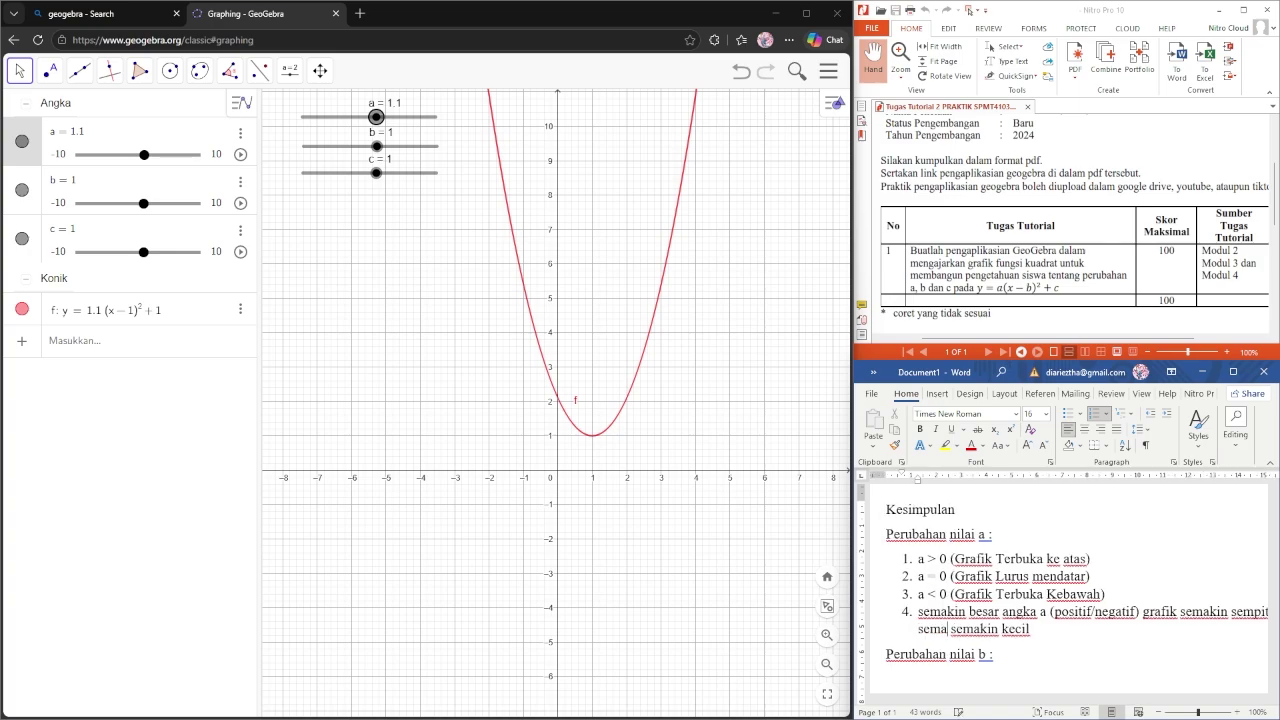
{"action": "key", "text": "BackSpace"}
{"action": "key", "text": "BackSpace"}
{"action": "key", "text": "BackSpace"}
{"action": "key", "text": "BackSpace"}
{"action": "key", "text": "BackSpace"}
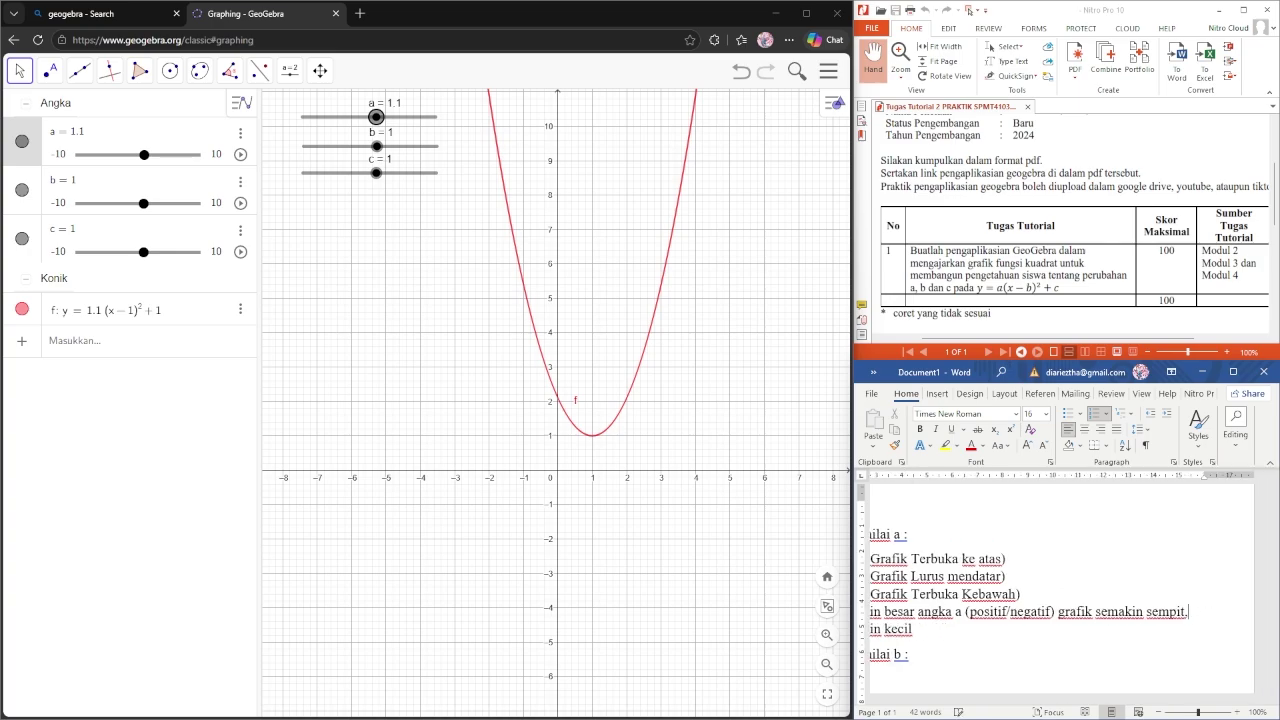
Step: Complete the fourth item after "semakin kecil" with "angka a (positif/negatif) grafik semakin lebar", and start a new line below "Perubahan nilai b :"
{"action": "key", "text": "Down"}
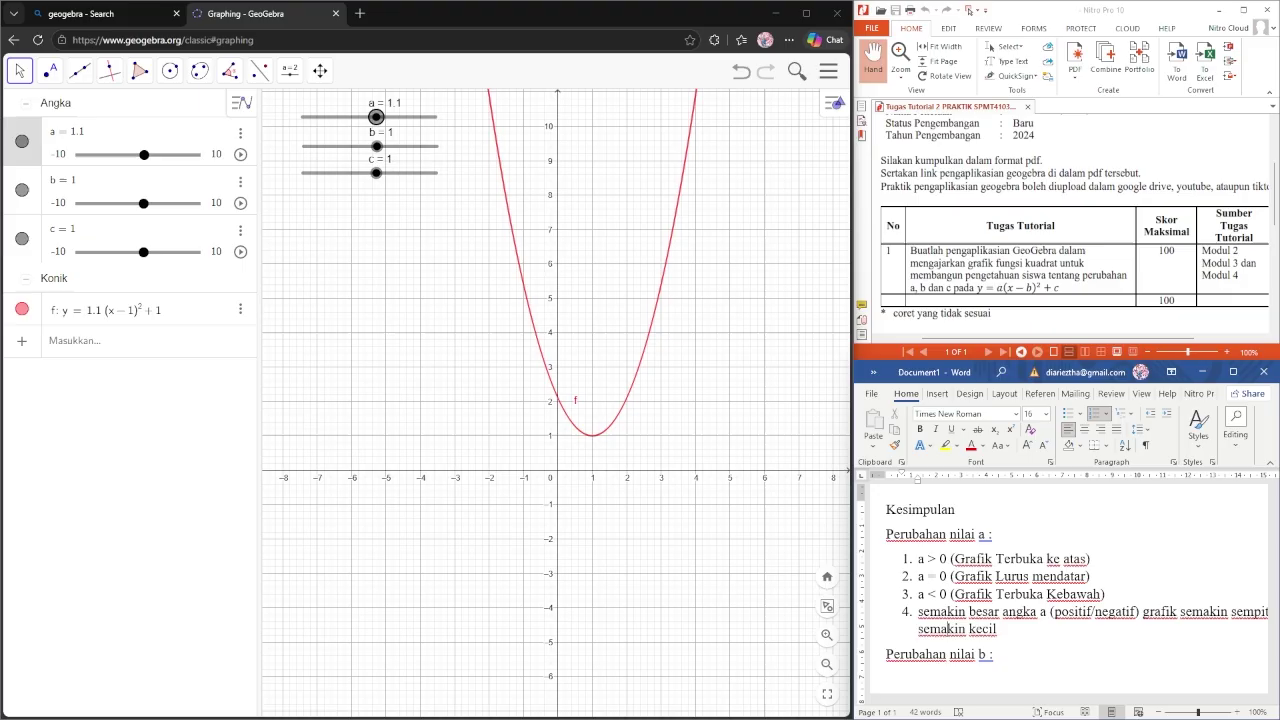
{"action": "type", "text": "a"}
{"action": "type", "text": "ngka a "}
{"action": "type", "text": "()"}
{"action": "type", "text": "positif"}
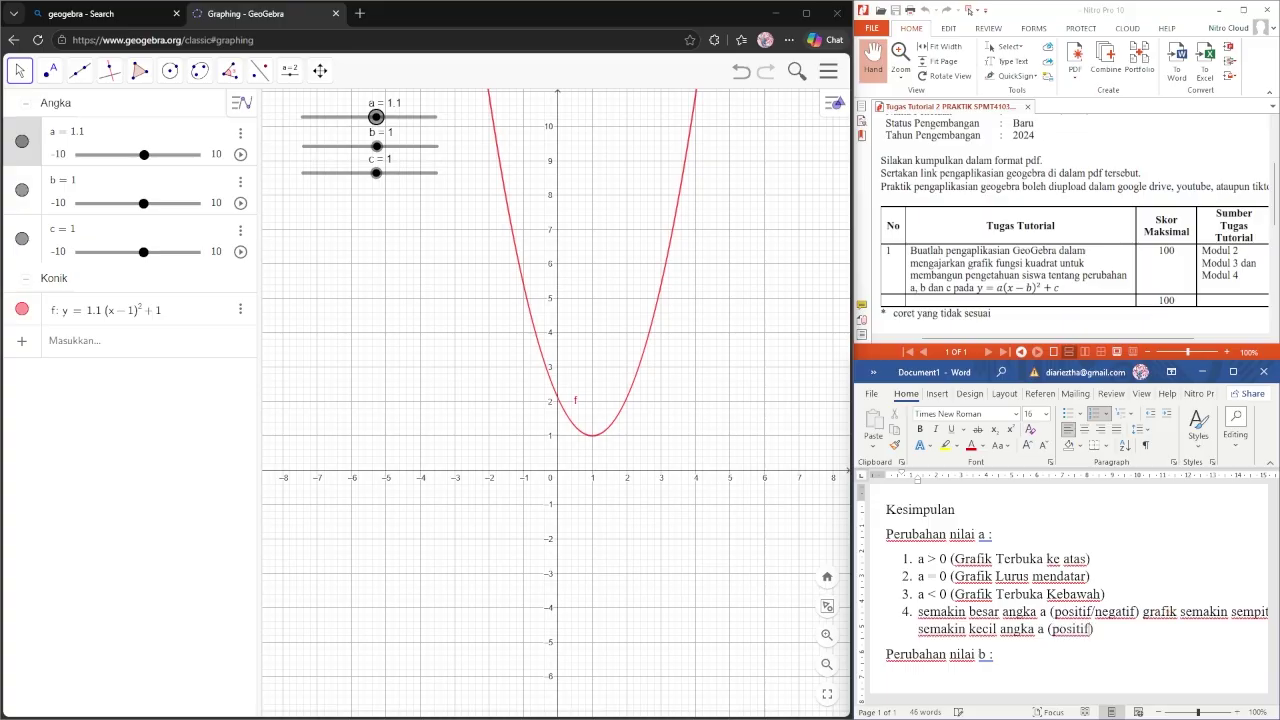
{"action": "type", "text": "/negatif"}
{"action": "key", "text": "End"}
{"action": "type", "text": "grafik semal"}
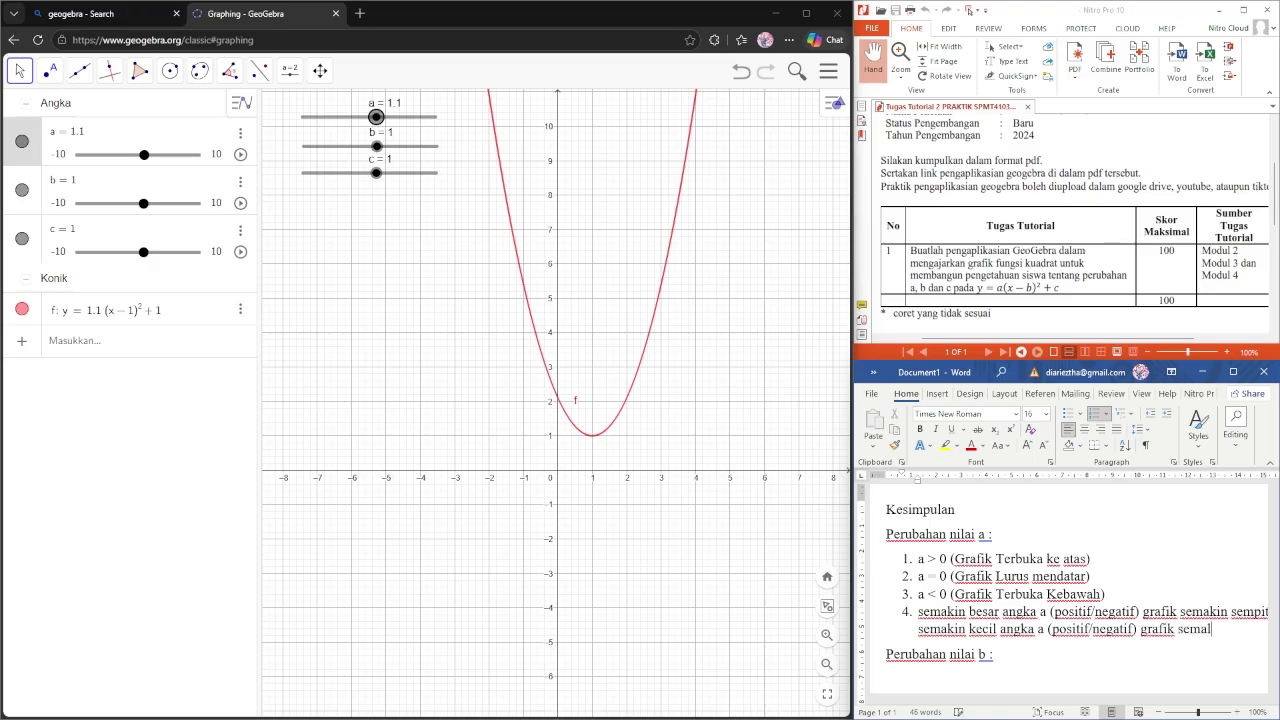
{"action": "key", "text": "BackSpace"}
{"action": "type", "text": "kin lebar"}
{"action": "left_click", "coordinate": [1034, 655]}
{"action": "key", "text": "Return"}
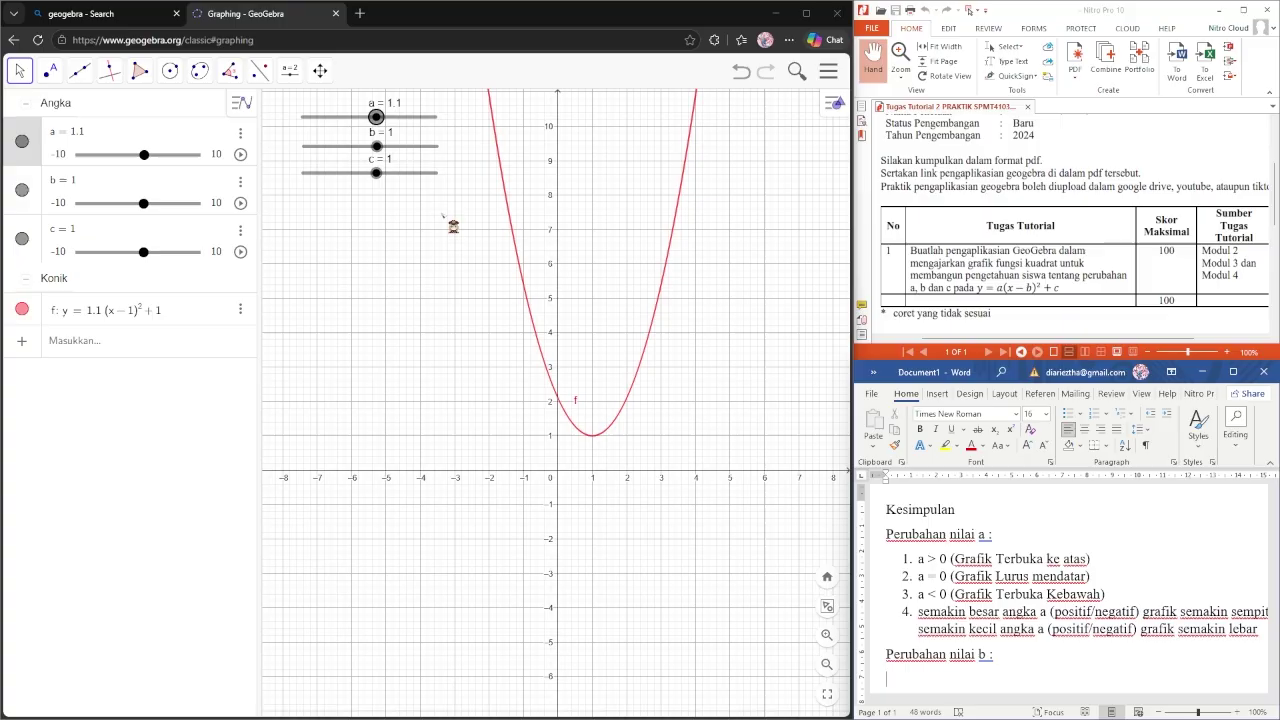
Step: Switch to GeoGebra and set slider a to 1
{"action": "left_click_drag", "start_coordinate": [432, 272], "coordinate": [430, 381]}
{"action": "left_click_drag", "start_coordinate": [609, 266], "coordinate": [562, 232]}
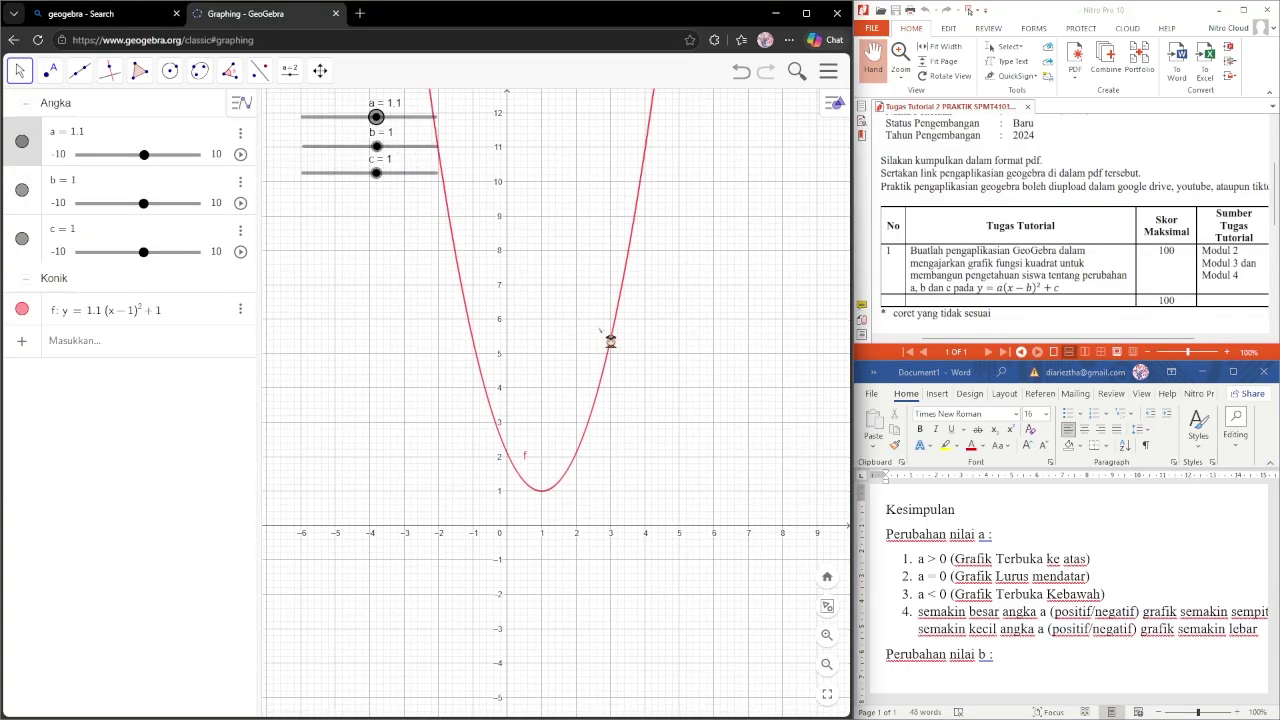
{"action": "left_click_drag", "start_coordinate": [505, 343], "coordinate": [545, 343]}
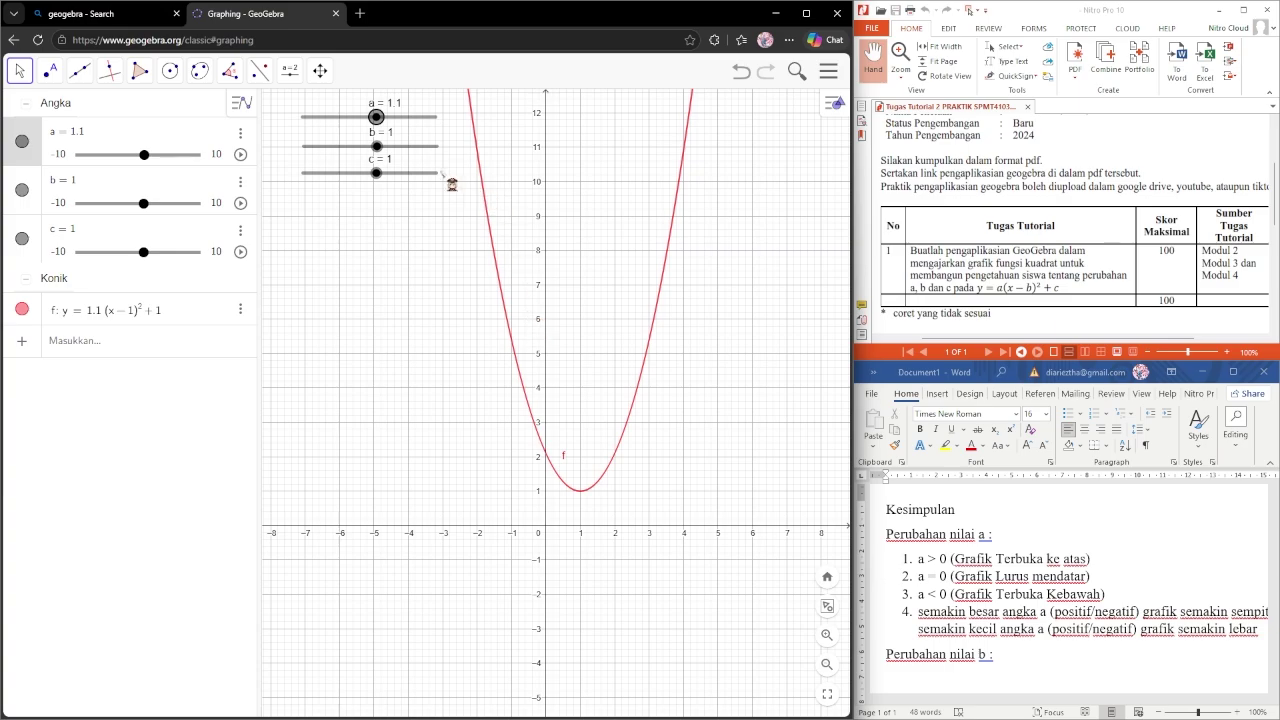
{"action": "left_click_drag", "start_coordinate": [427, 175], "coordinate": [372, 216]}
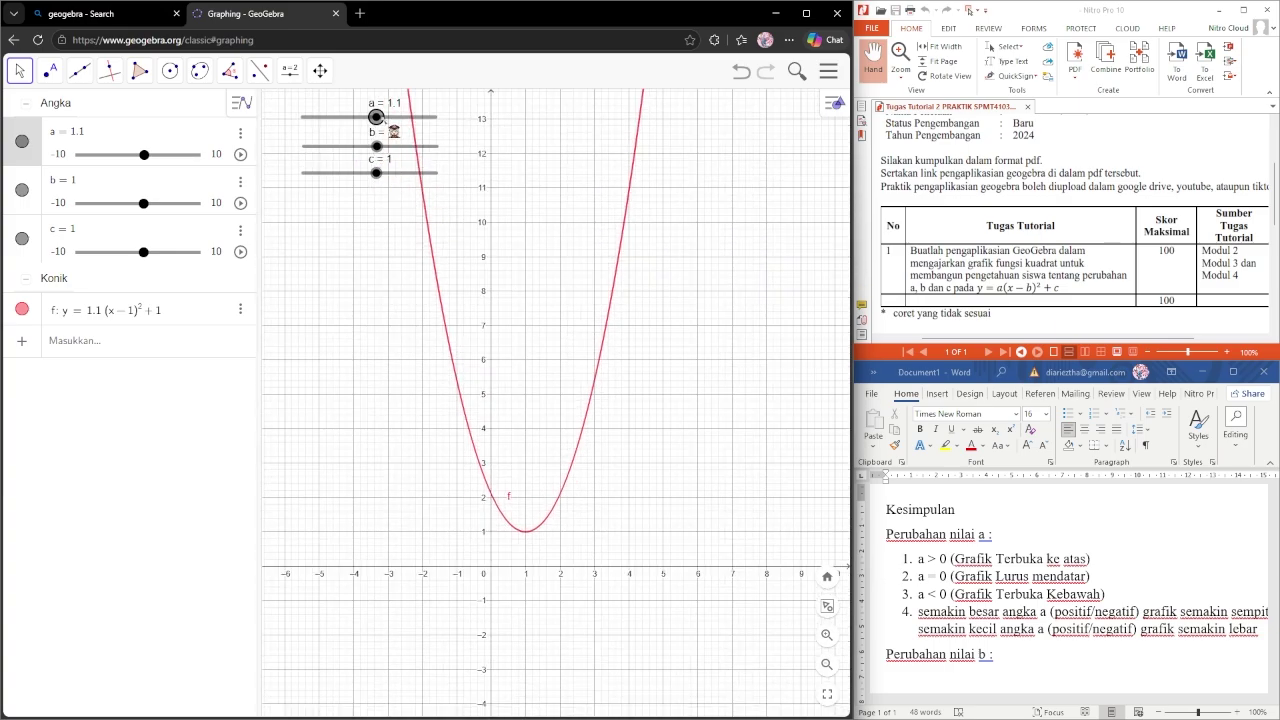
{"action": "key", "text": "Up"}
{"action": "left_click_drag", "start_coordinate": [376, 116], "coordinate": [374, 116]}
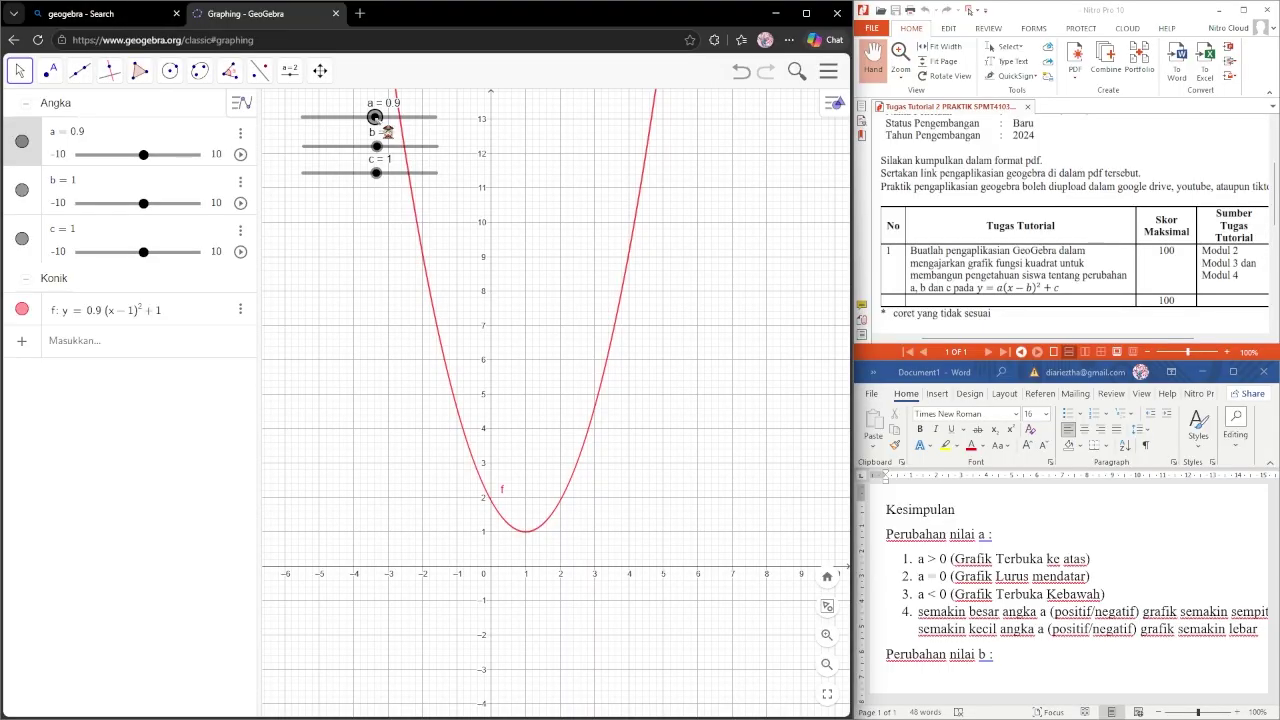
{"action": "key", "text": "Up"}
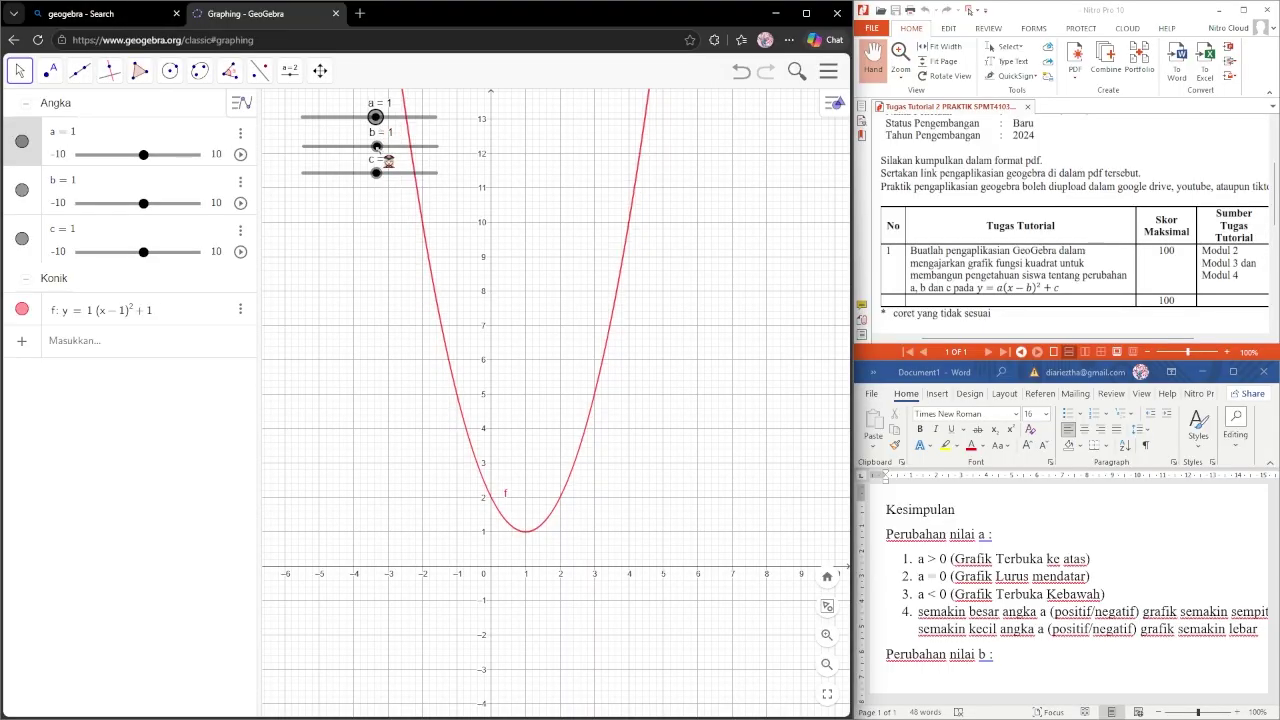
Step: Raise slider b to 10 and bring the shifted parabola fully into view
{"action": "left_click_drag", "start_coordinate": [377, 147], "coordinate": [376, 146]}
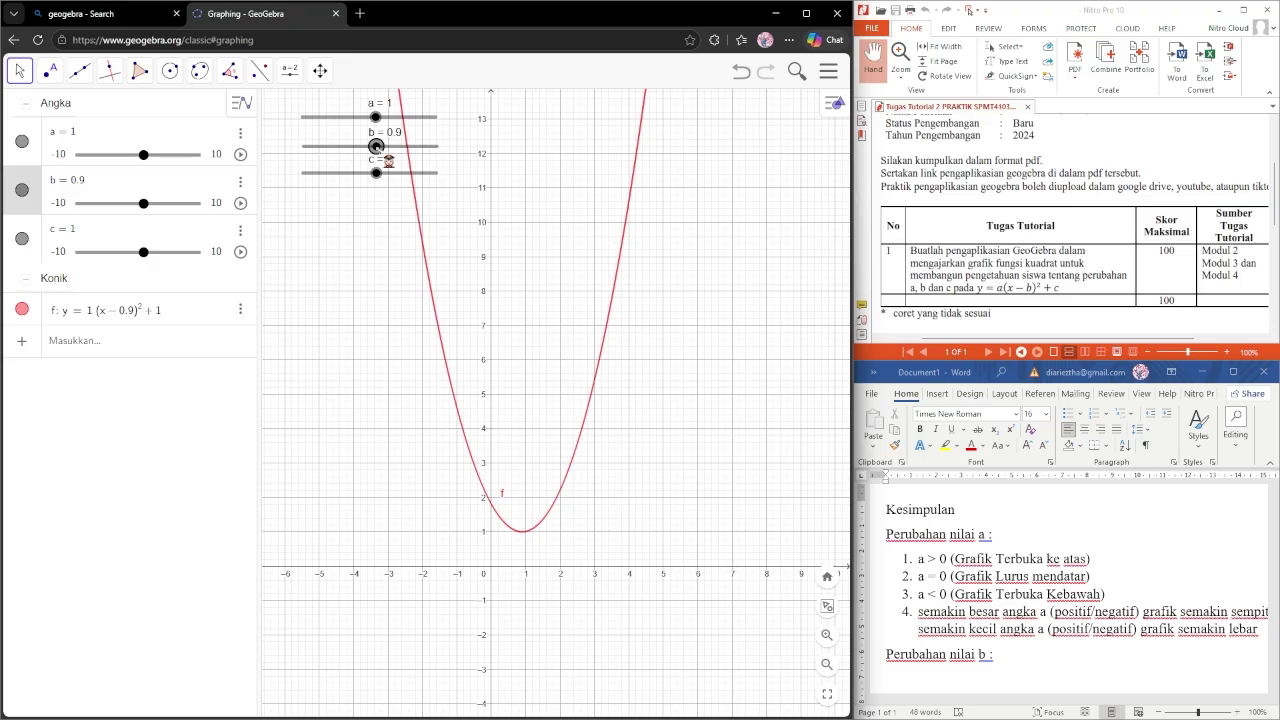
{"action": "left_click_drag", "start_coordinate": [389, 160], "coordinate": [450, 173]}
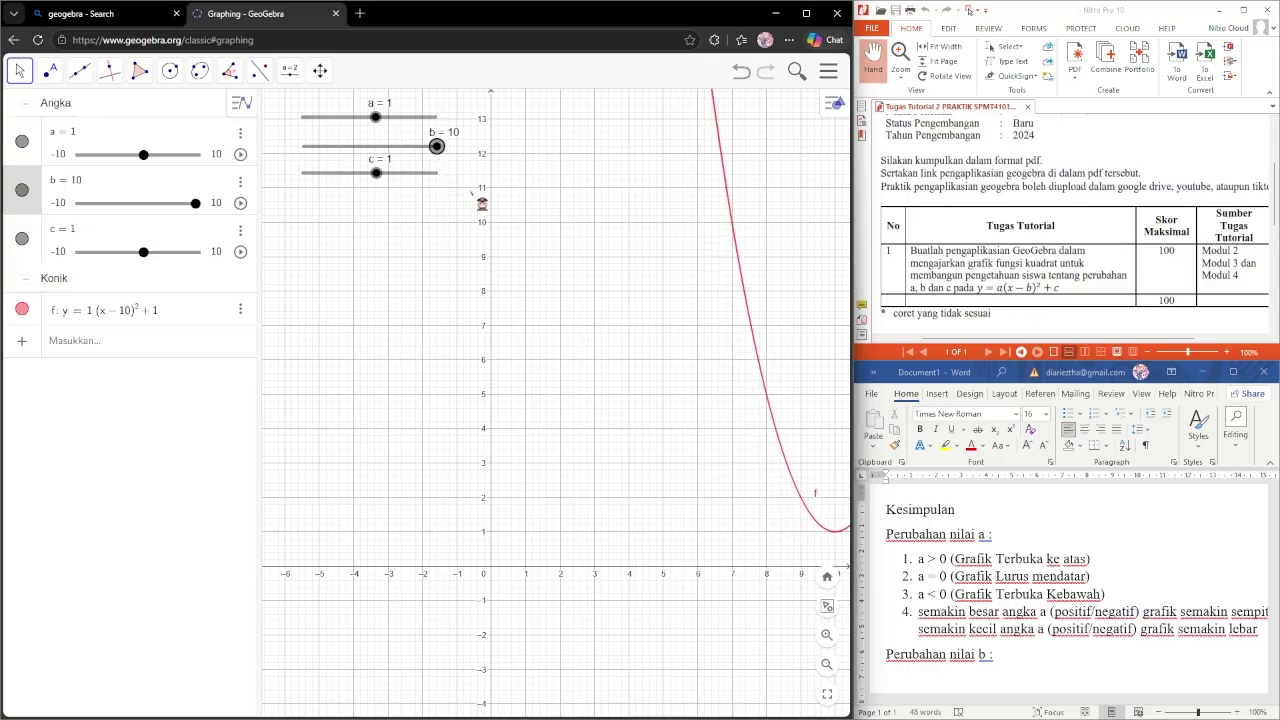
{"action": "left_click_drag", "start_coordinate": [555, 252], "coordinate": [455, 250]}
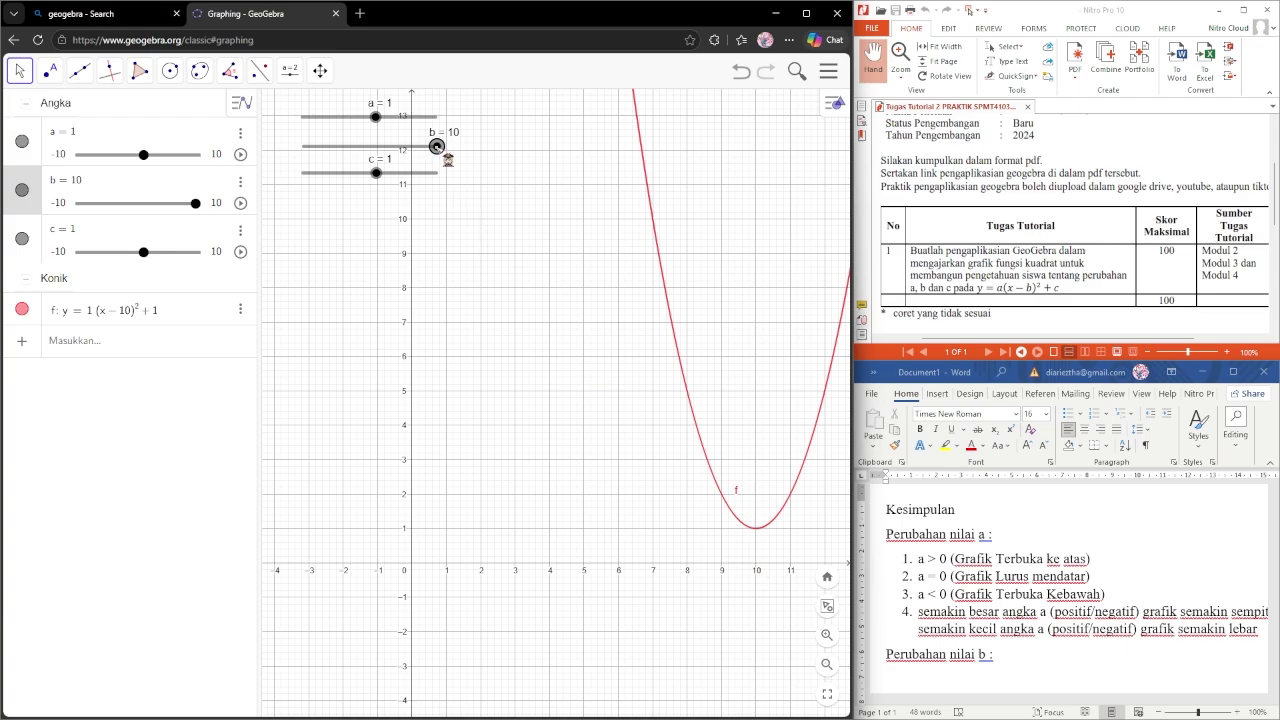
{"action": "left_click_drag", "start_coordinate": [566, 285], "coordinate": [524, 271]}
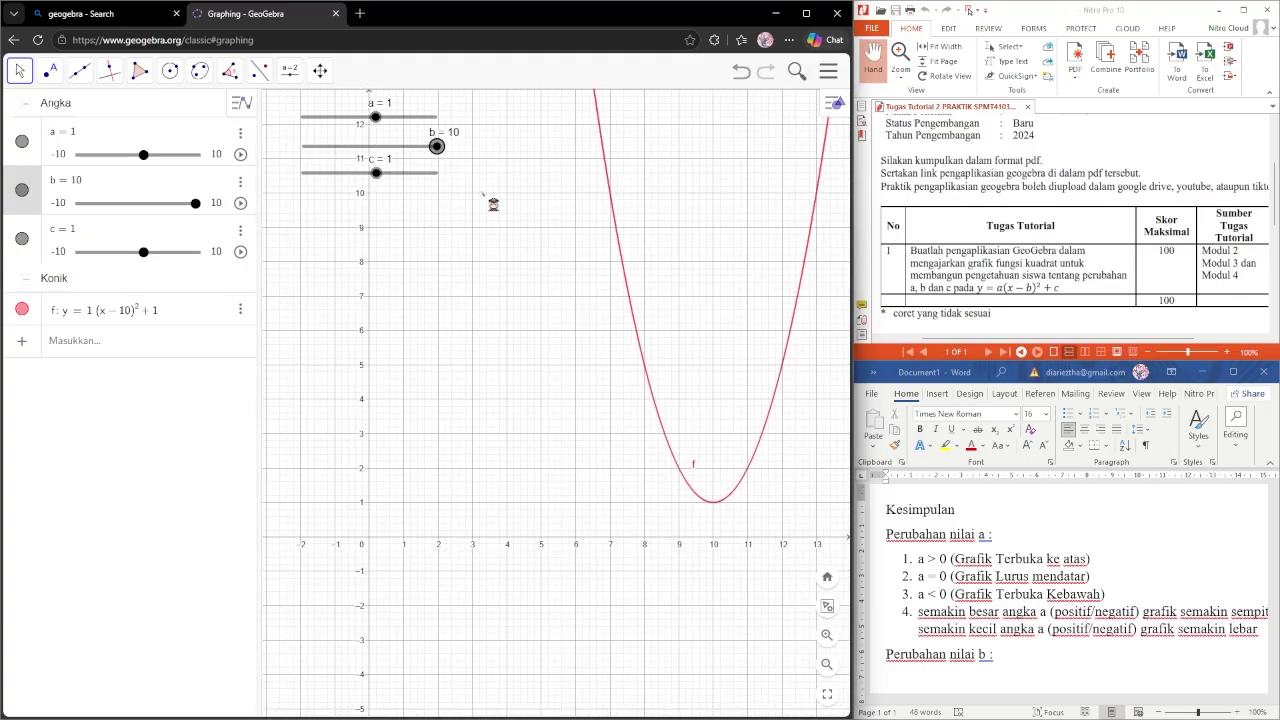
{"action": "left_click_drag", "start_coordinate": [540, 476], "coordinate": [477, 453]}
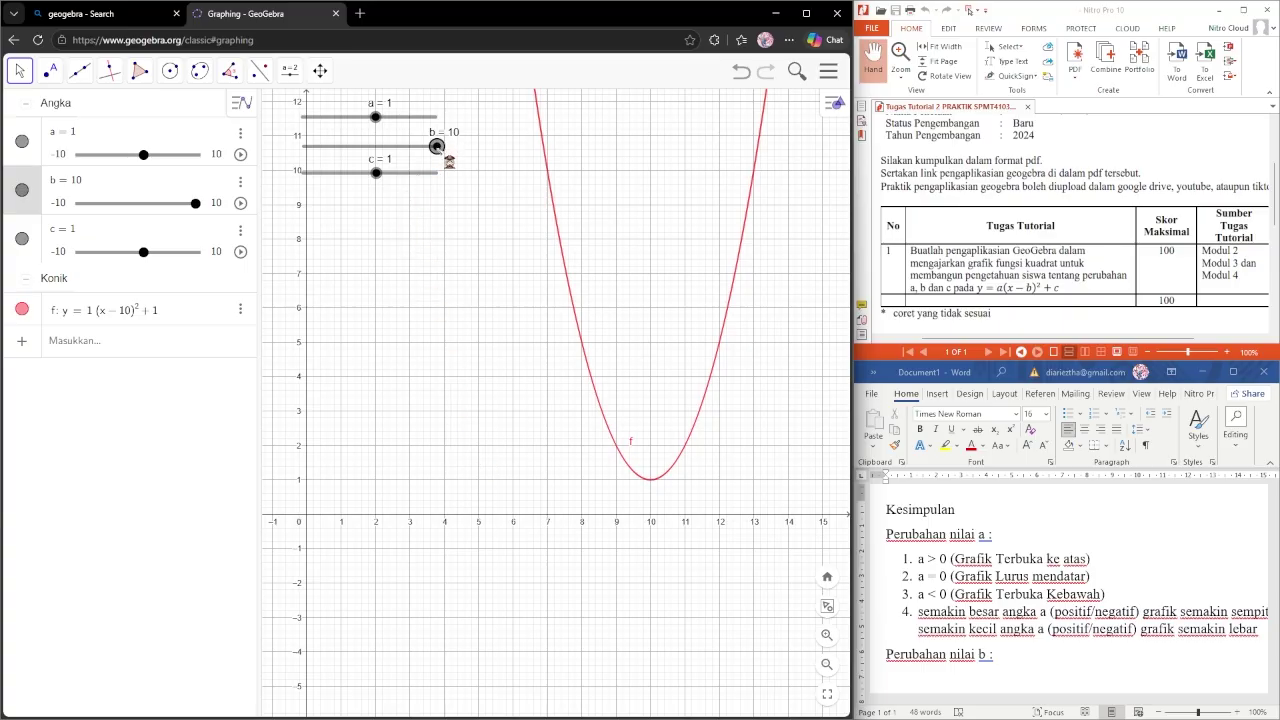
Step: Lower slider b to 5 and keep the parabola's vertex in view
{"action": "left_click_drag", "start_coordinate": [447, 157], "coordinate": [427, 164]}
{"action": "left_click_drag", "start_coordinate": [410, 158], "coordinate": [580, 349]}
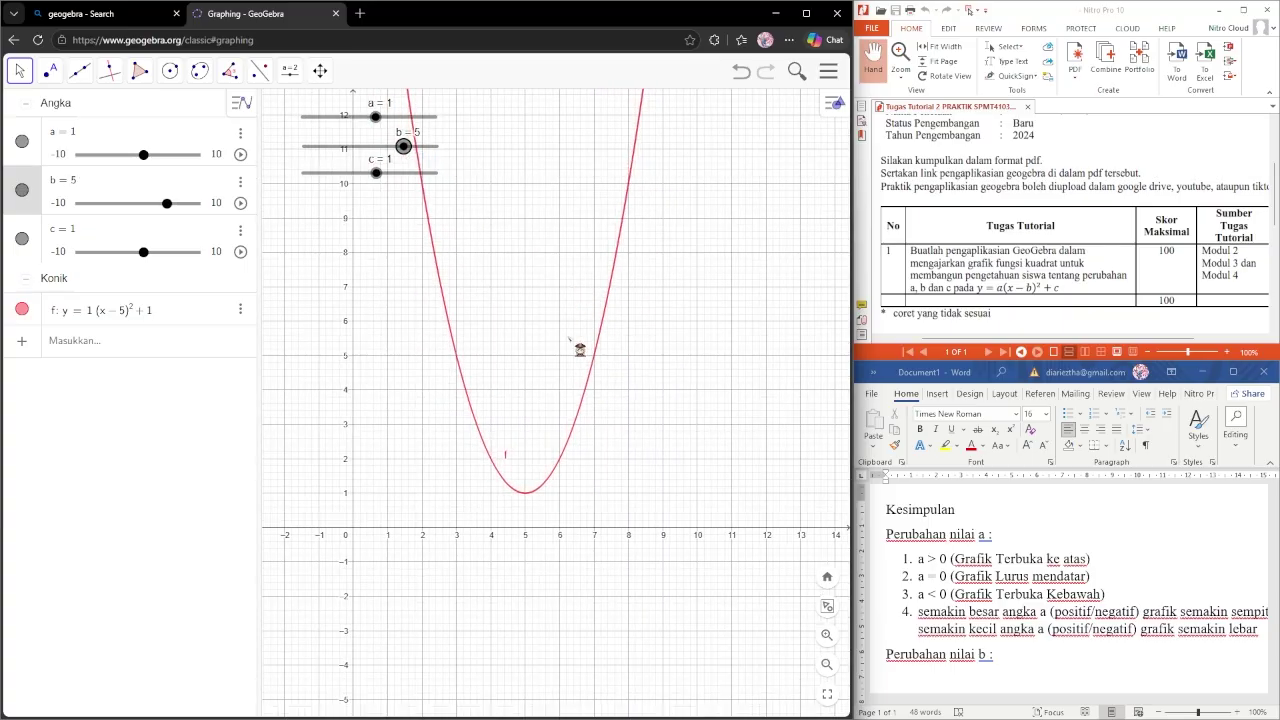
{"action": "left_click_drag", "start_coordinate": [543, 509], "coordinate": [563, 474]}
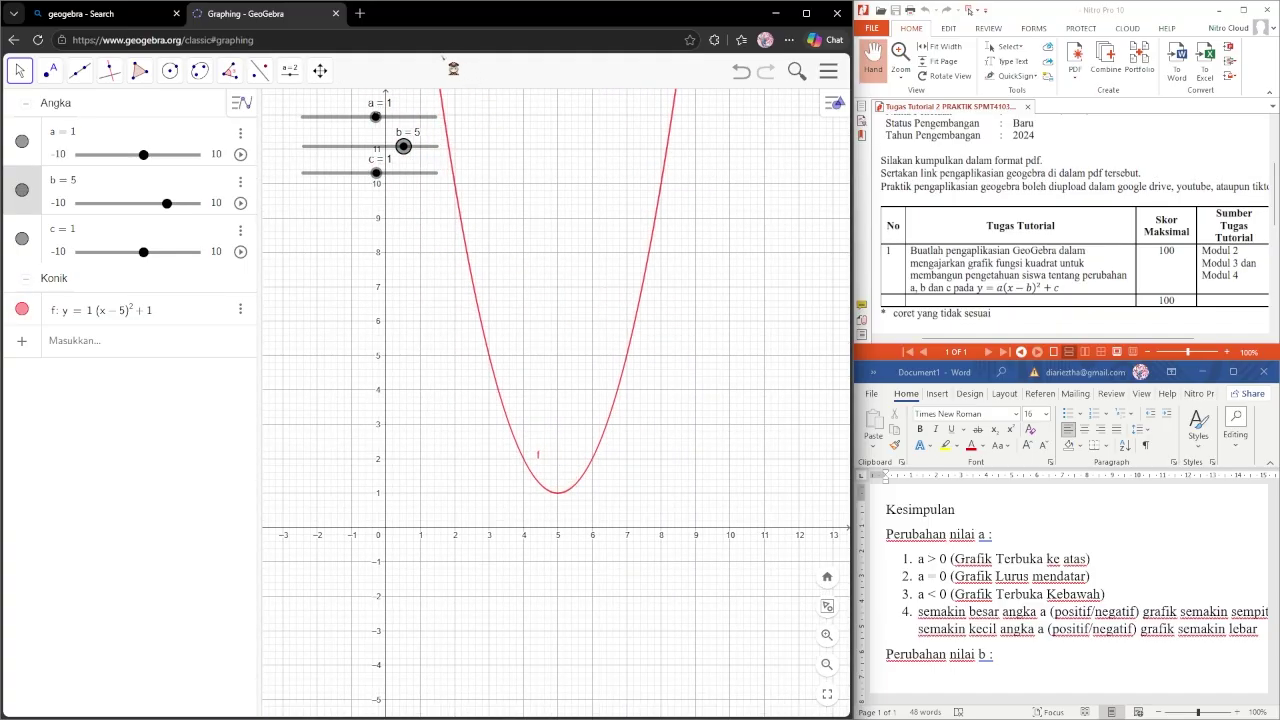
{"action": "left_click_drag", "start_coordinate": [648, 403], "coordinate": [660, 354]}
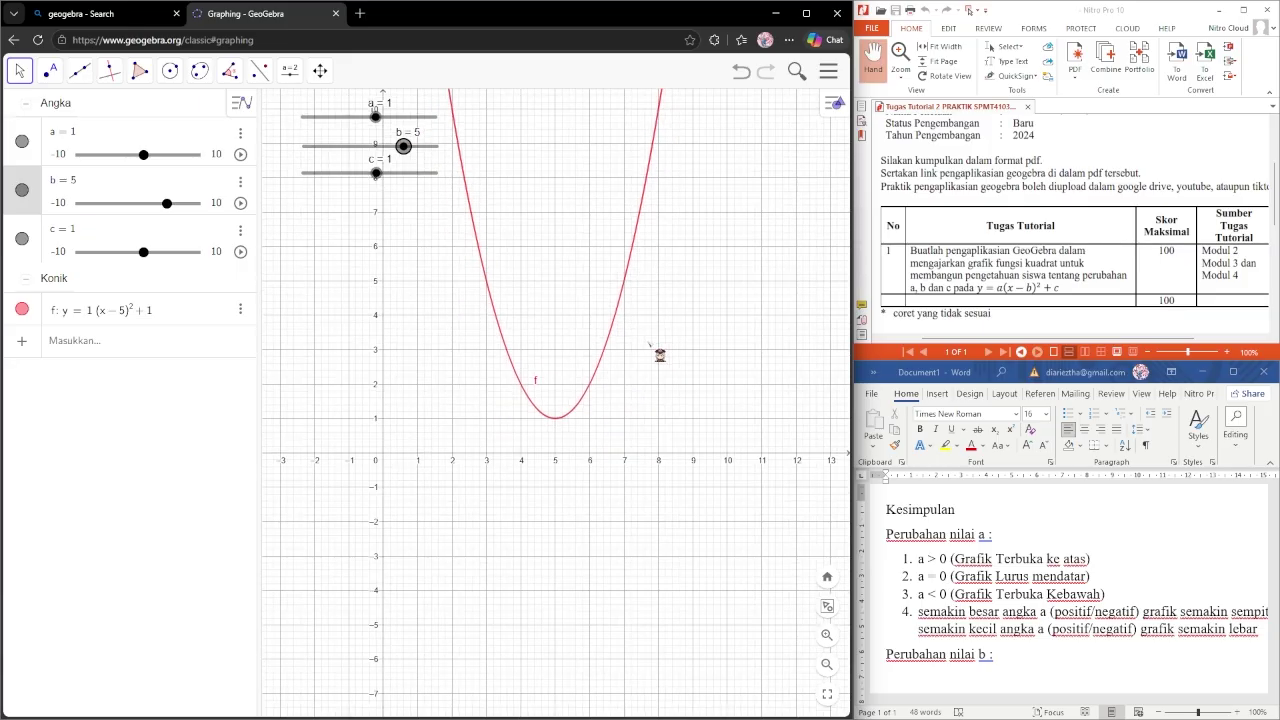
Step: Lower slider b to -2 and check the parabola's vertex against the x-axis
{"action": "left_click_drag", "start_coordinate": [580, 418], "coordinate": [611, 447]}
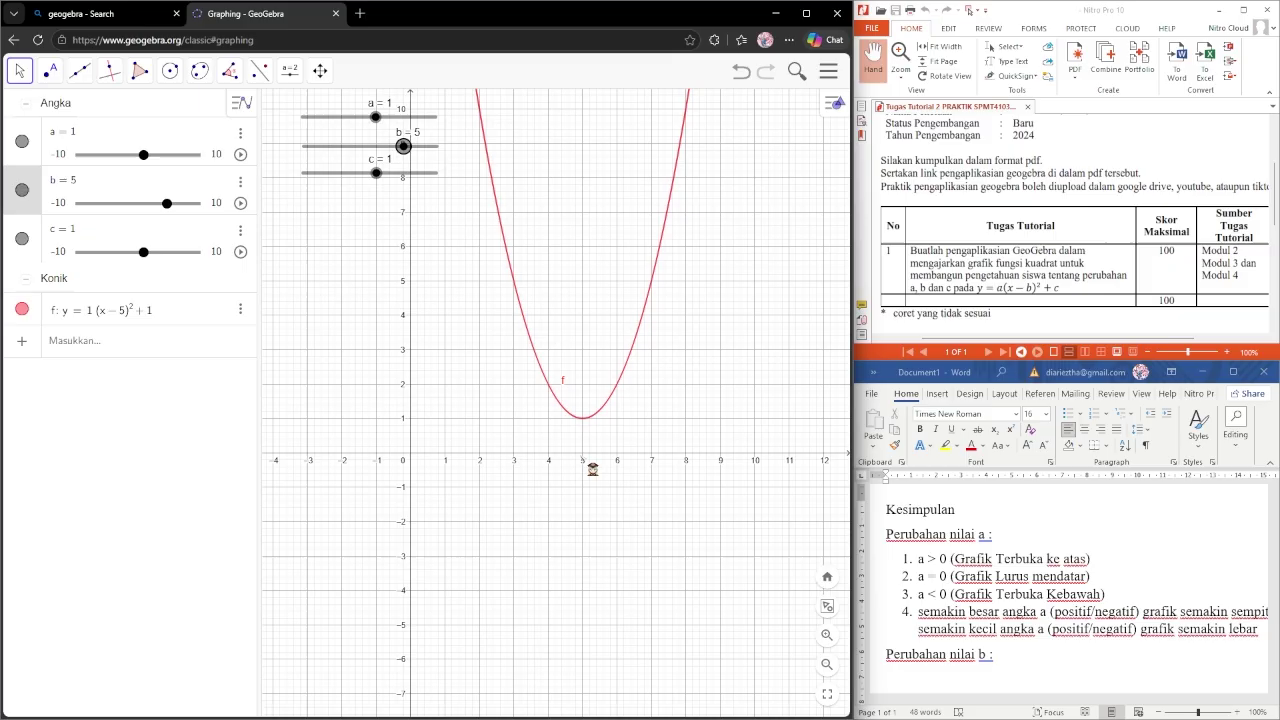
{"action": "left_click_drag", "start_coordinate": [590, 466], "coordinate": [640, 456]}
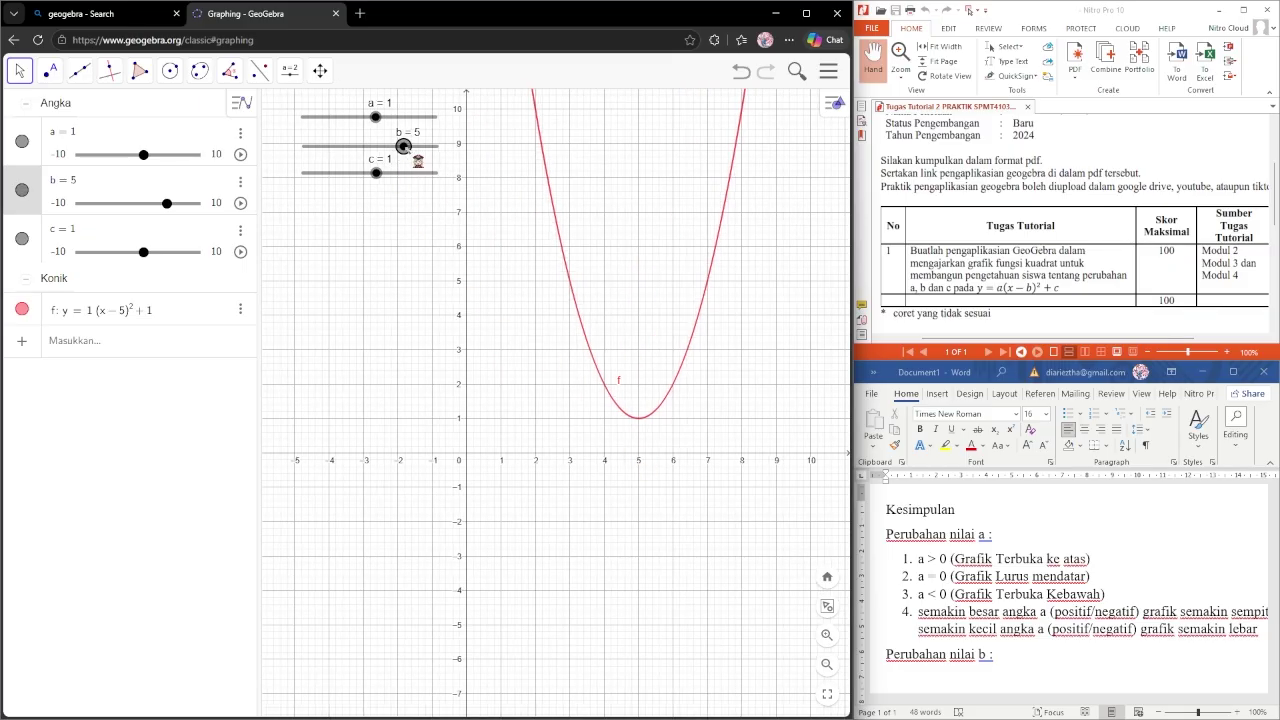
{"action": "left_click_drag", "start_coordinate": [404, 150], "coordinate": [371, 160]}
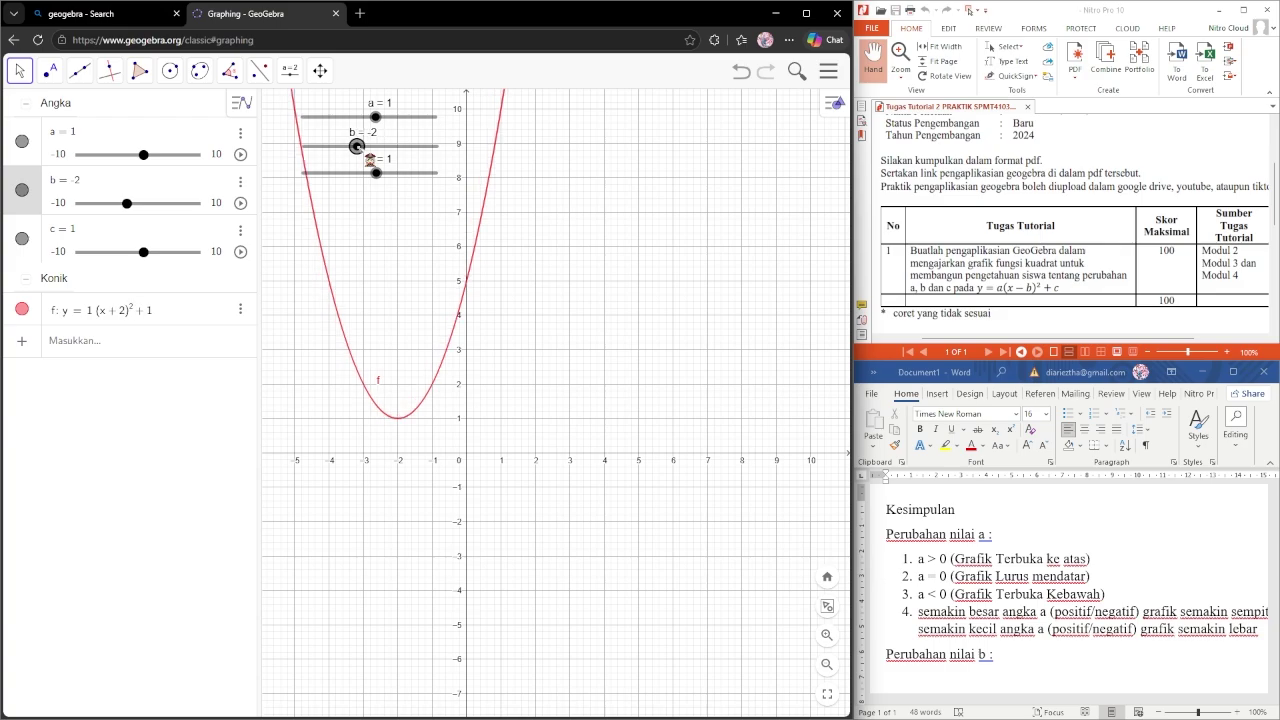
{"action": "left_click_drag", "start_coordinate": [501, 318], "coordinate": [586, 341]}
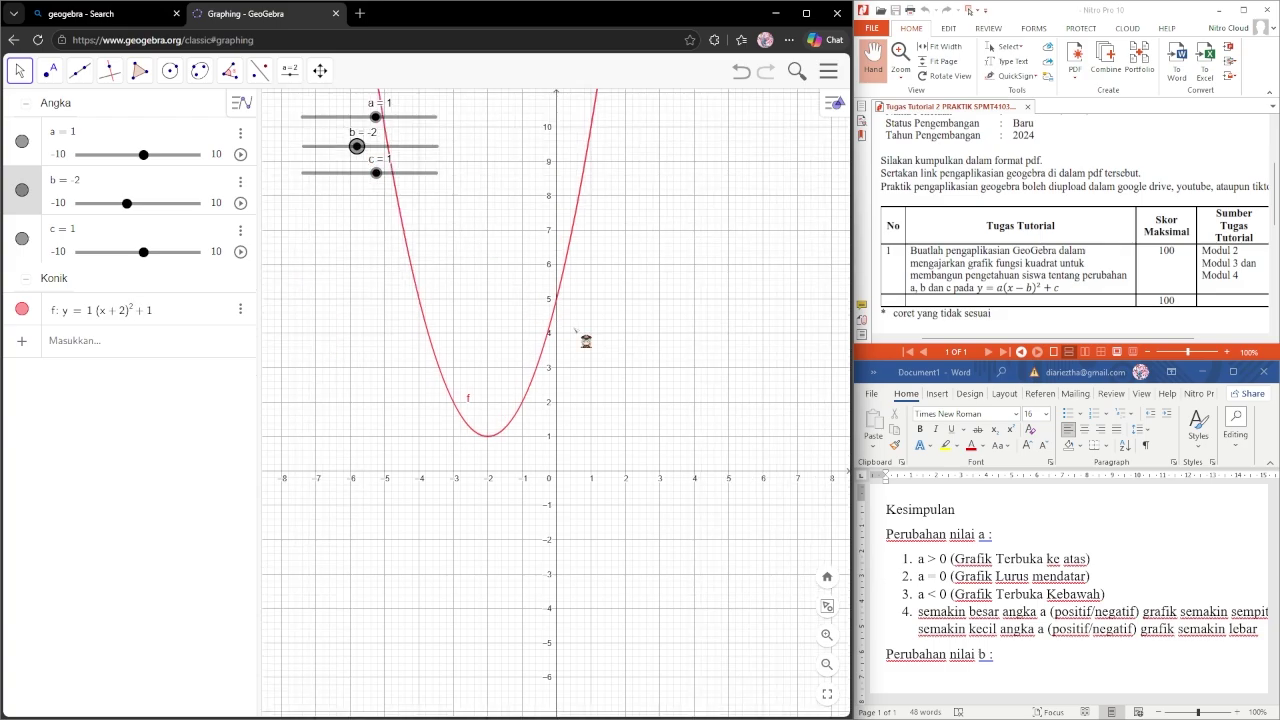
{"action": "left_click", "coordinate": [490, 440]}
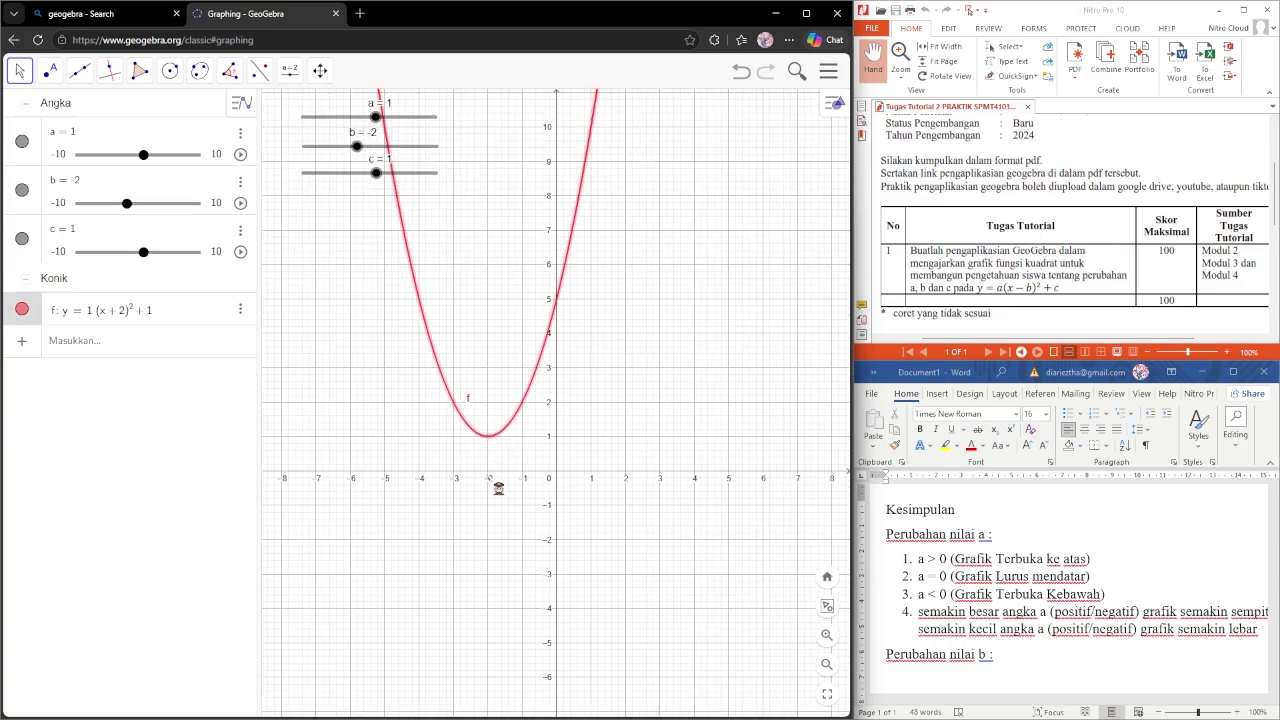
{"action": "left_click", "coordinate": [489, 477]}
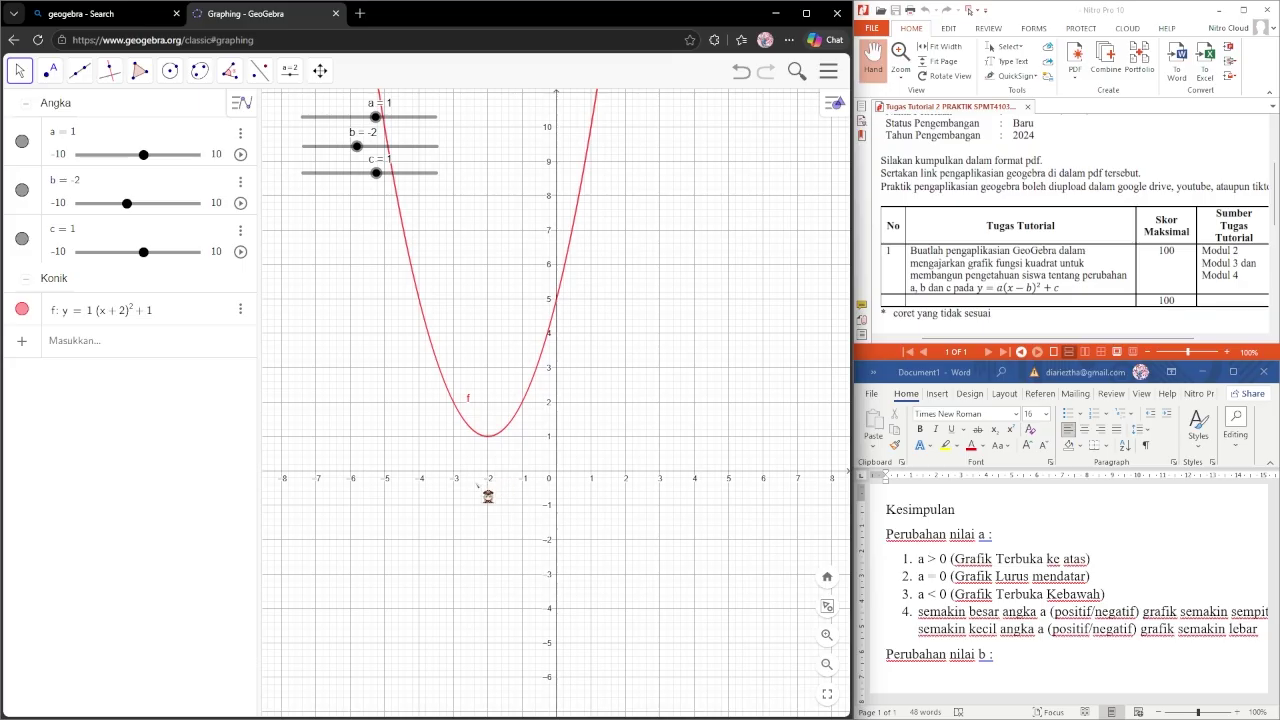
Step: Set slider b back to 1
{"action": "mouse_move", "coordinate": [356, 146]}
{"action": "left_mouse_down"}
{"action": "mouse_move", "coordinate": [306, 146]}
{"action": "mouse_move", "coordinate": [437, 146]}
{"action": "mouse_move", "coordinate": [376, 146]}
{"action": "left_mouse_up"}
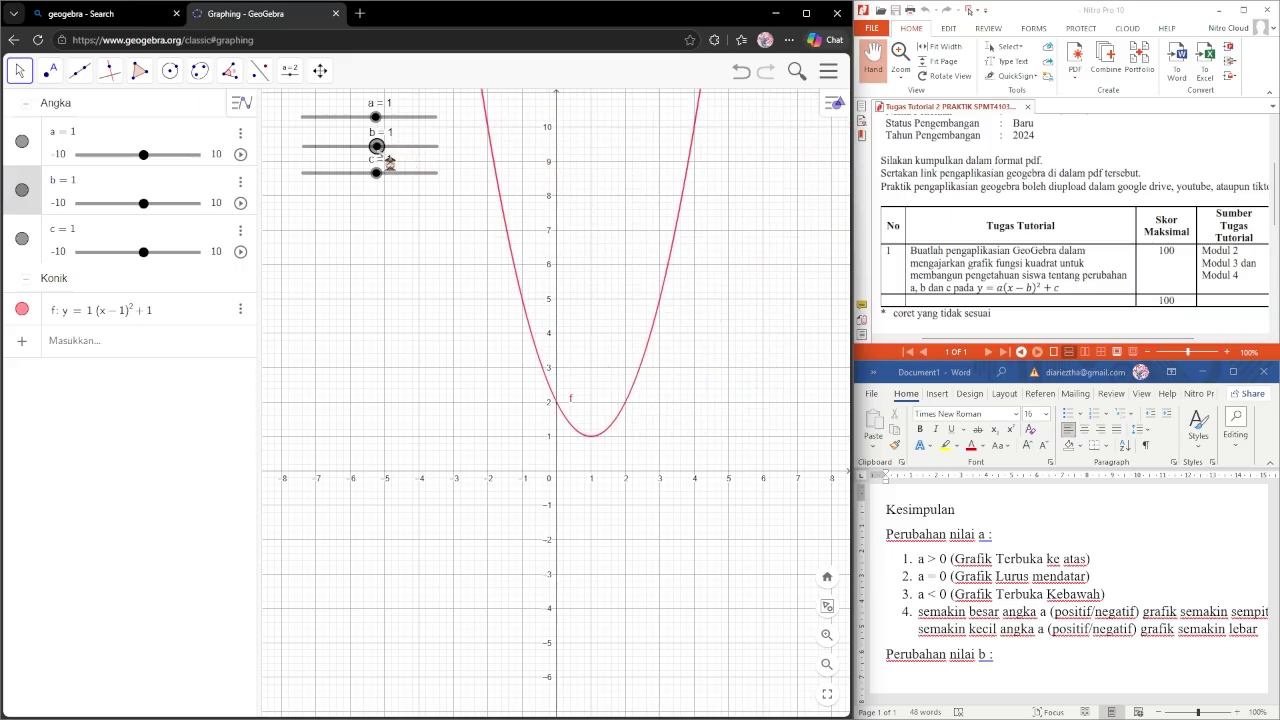
{"action": "left_click_drag", "start_coordinate": [672, 323], "coordinate": [637, 277]}
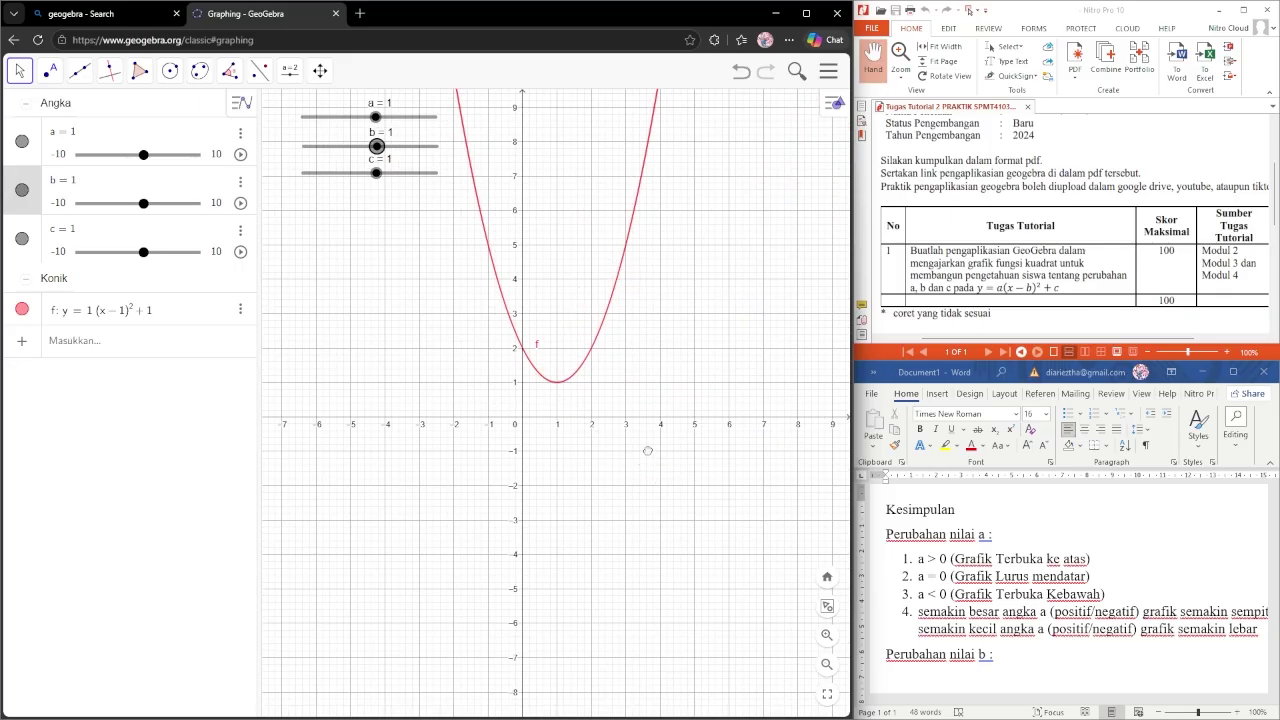
{"action": "left_click_drag", "start_coordinate": [667, 418], "coordinate": [657, 423]}
Step: Switch to Word and write "Posisi titik puncak grafik pada sumbu x" below "Perubahan nilai b :"
{"action": "left_click", "coordinate": [1055, 678]}
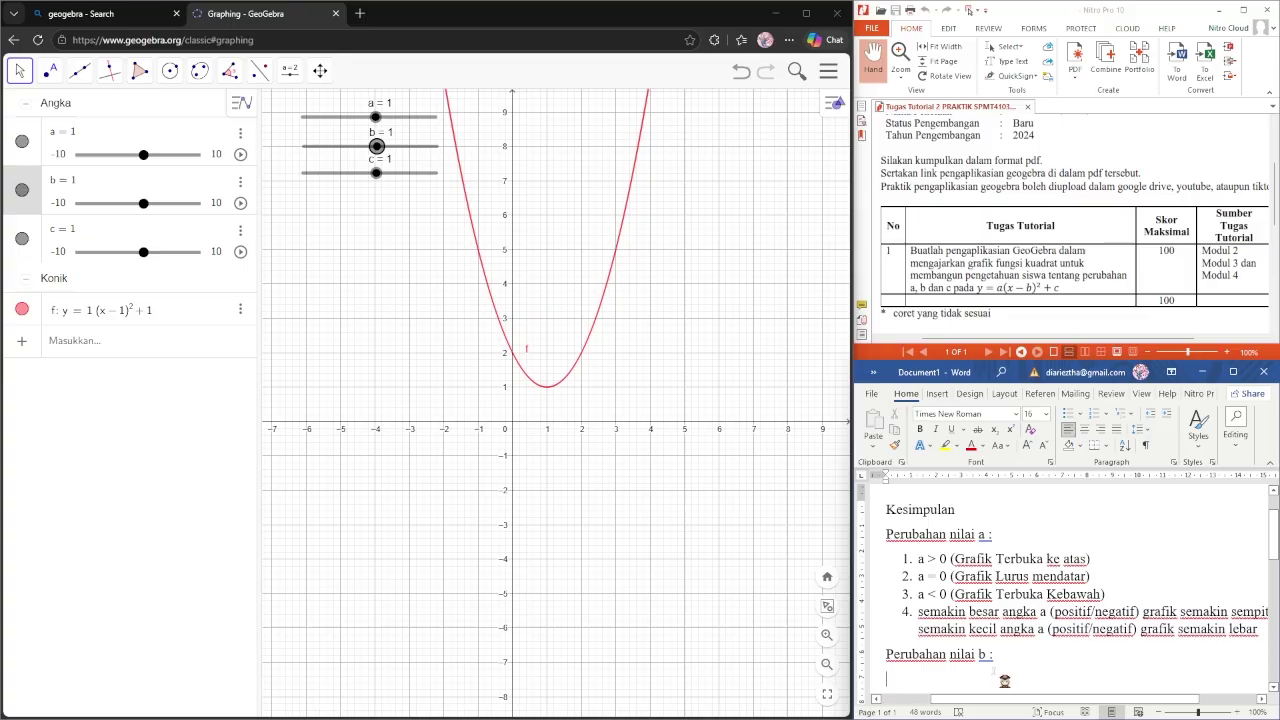
{"action": "type", "text": "Poso"}
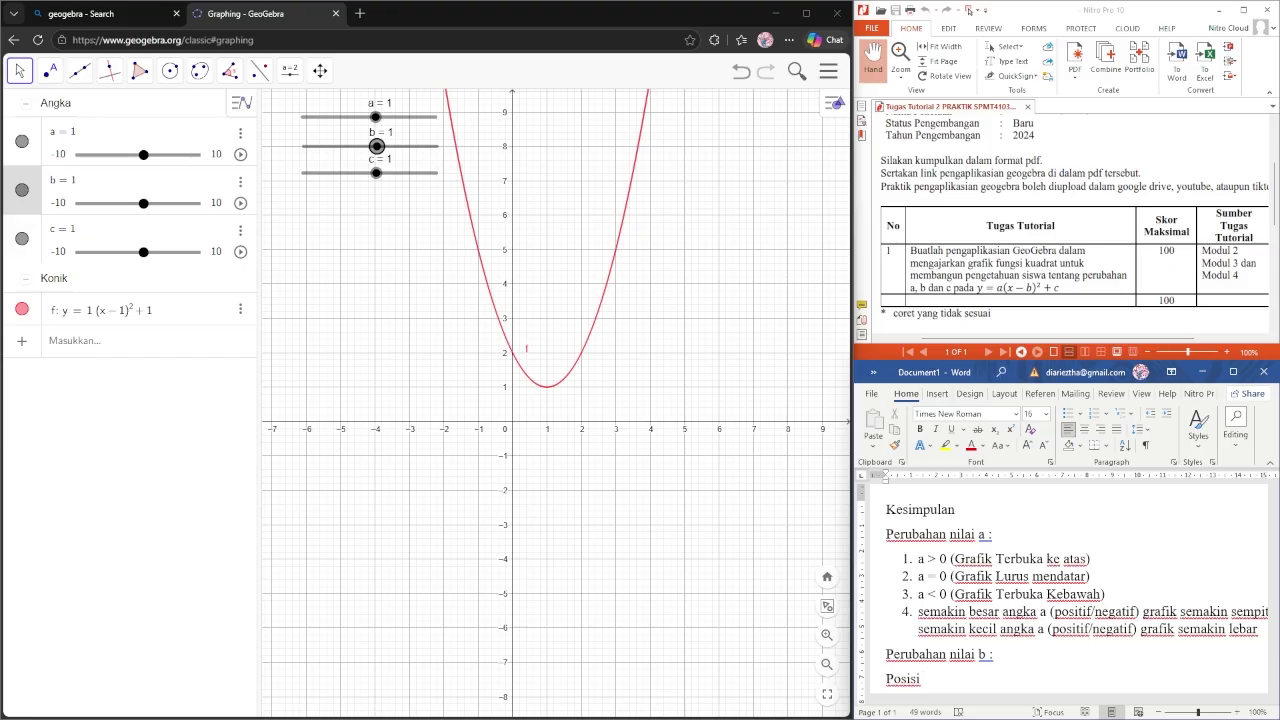
{"action": "type", "text": " nil"}
{"action": "type", "text": "ik pu"}
{"action": "type", "text": "ncak g"}
{"action": "type", "text": "rafik"}
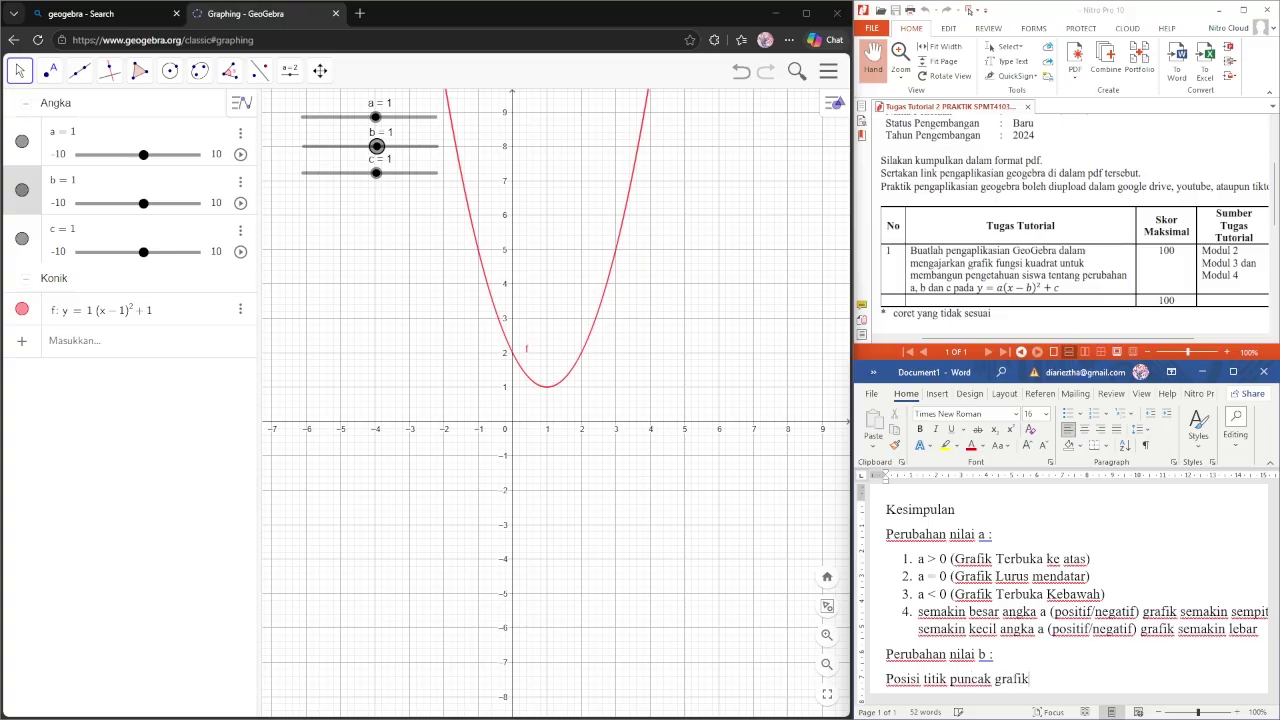
{"action": "type", "text": " pada sumbu x"}
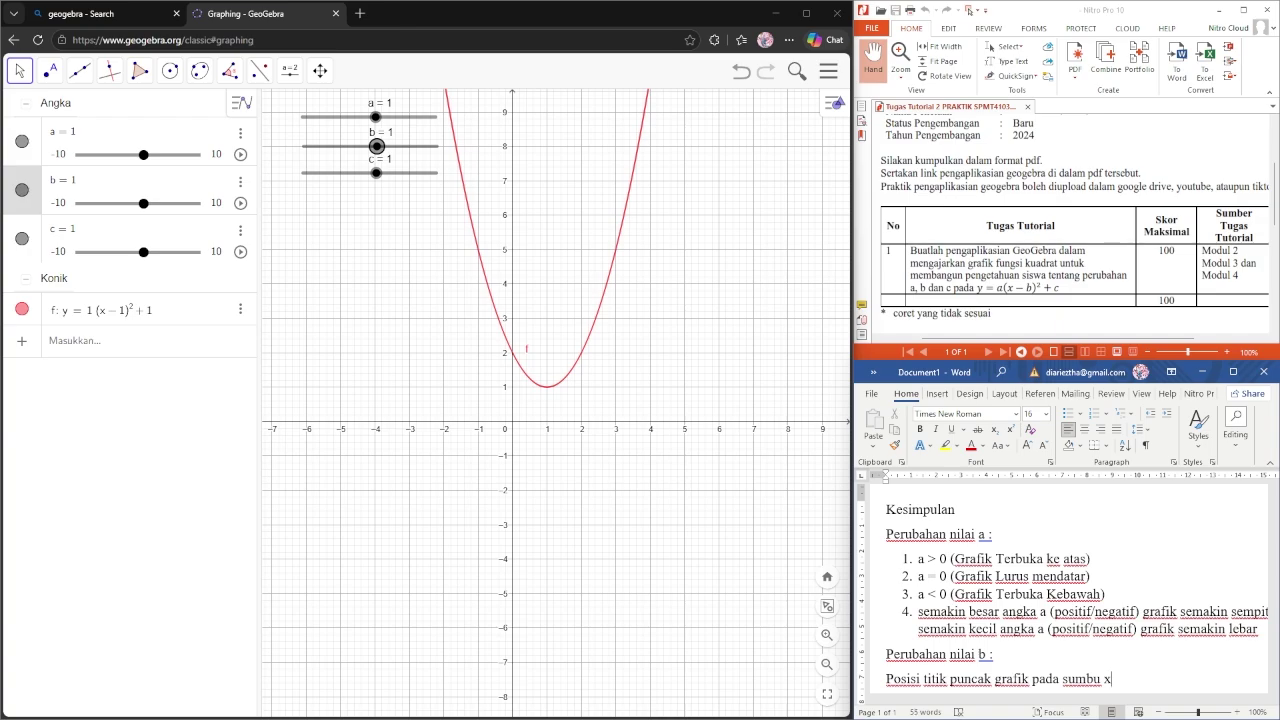
Step: Continue the paragraph on b with ". Jika nilainya positif grafik akan berada pada sebelah kanan sumbu"
{"action": "type", "text": ". Jikanilainya posi"}
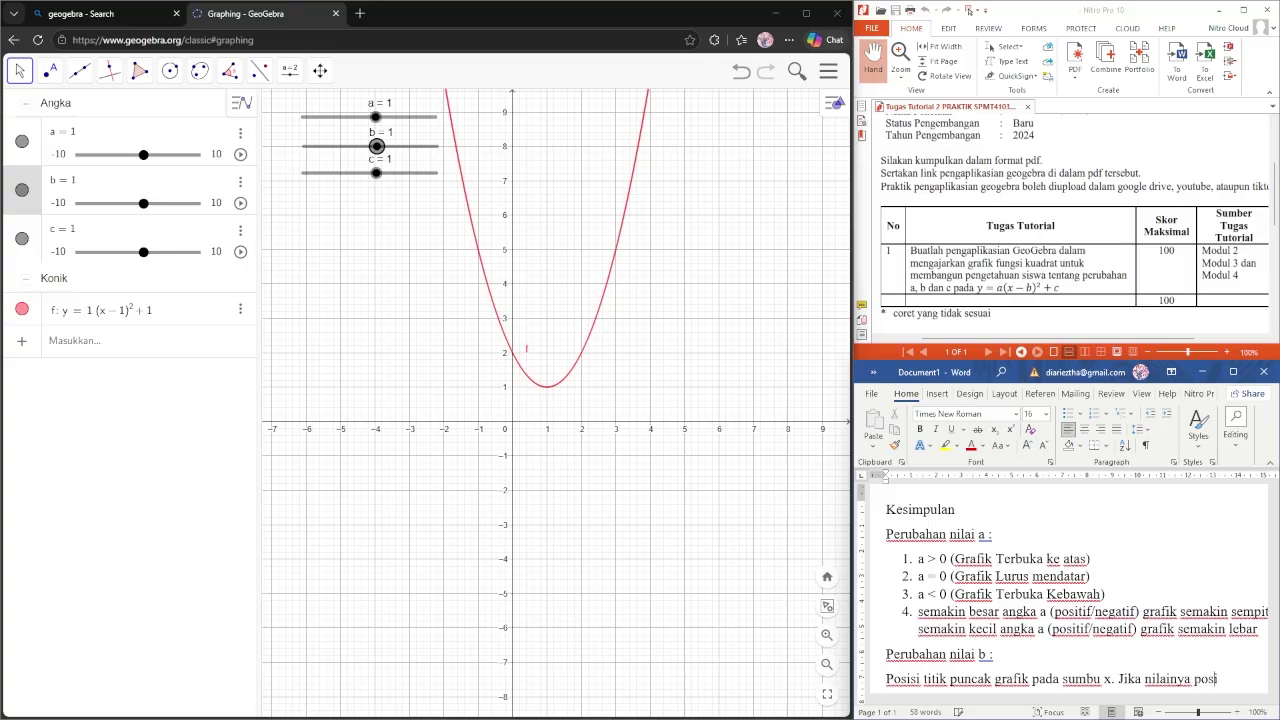
{"action": "type", "text": "tig"}
{"action": "key", "text": "BackSpace"}
{"action": "type", "text": "fd"}
{"action": "type", "text": " graf"}
{"action": "type", "text": "ik"}
{"action": "key", "text": "BackSpace"}
{"action": "type", "text": "f"}
{"action": "type", "text": "ik ak"}
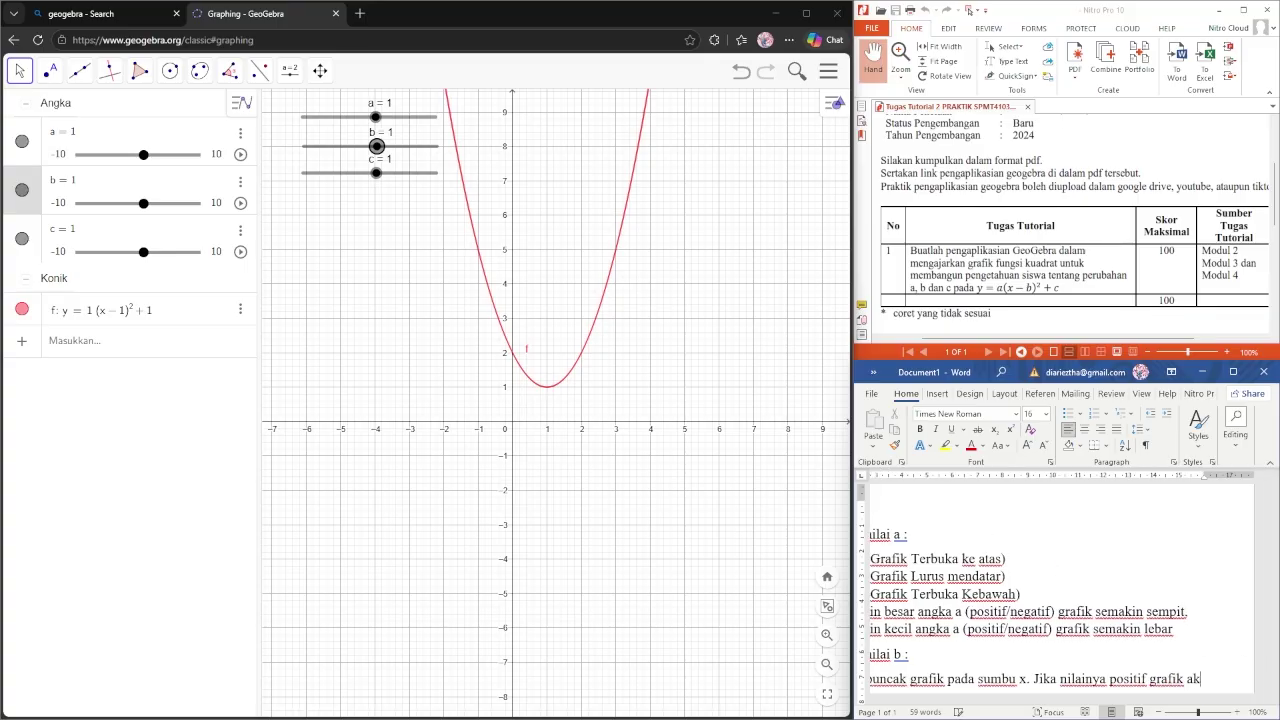
{"action": "type", "text": "an berada pada "}
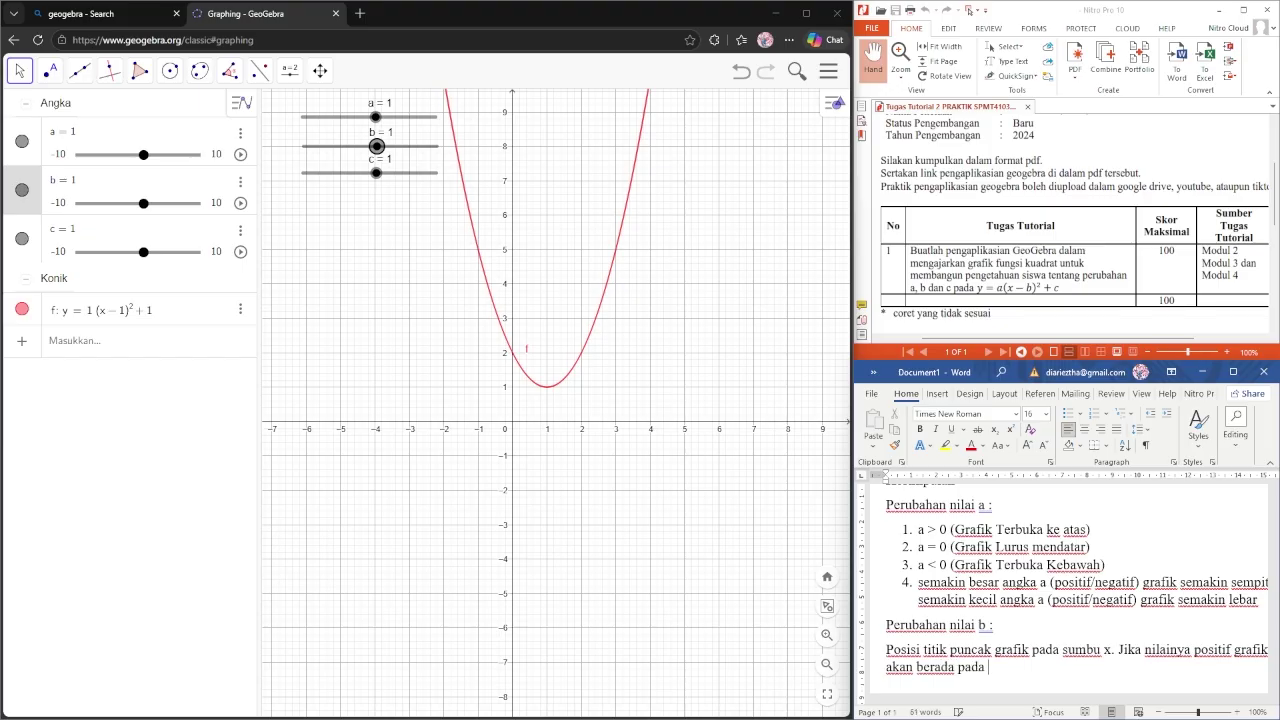
{"action": "type", "text": "sebelah kanan sumbu"}
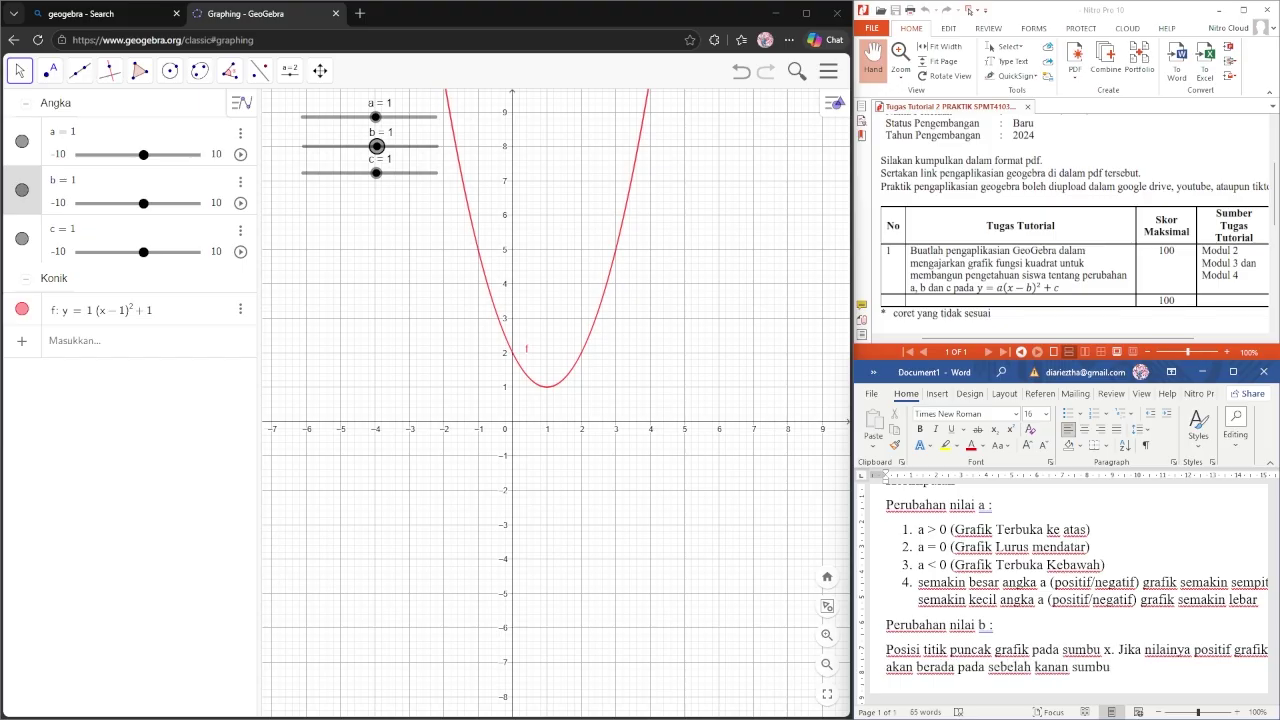
Step: Finish the paragraph on b with "x dan jika nilainya negatif grafik akan berada pada sebelah kiri sumbu x." and start a new line
{"action": "type", "text": " x dan jika nilaiu"}
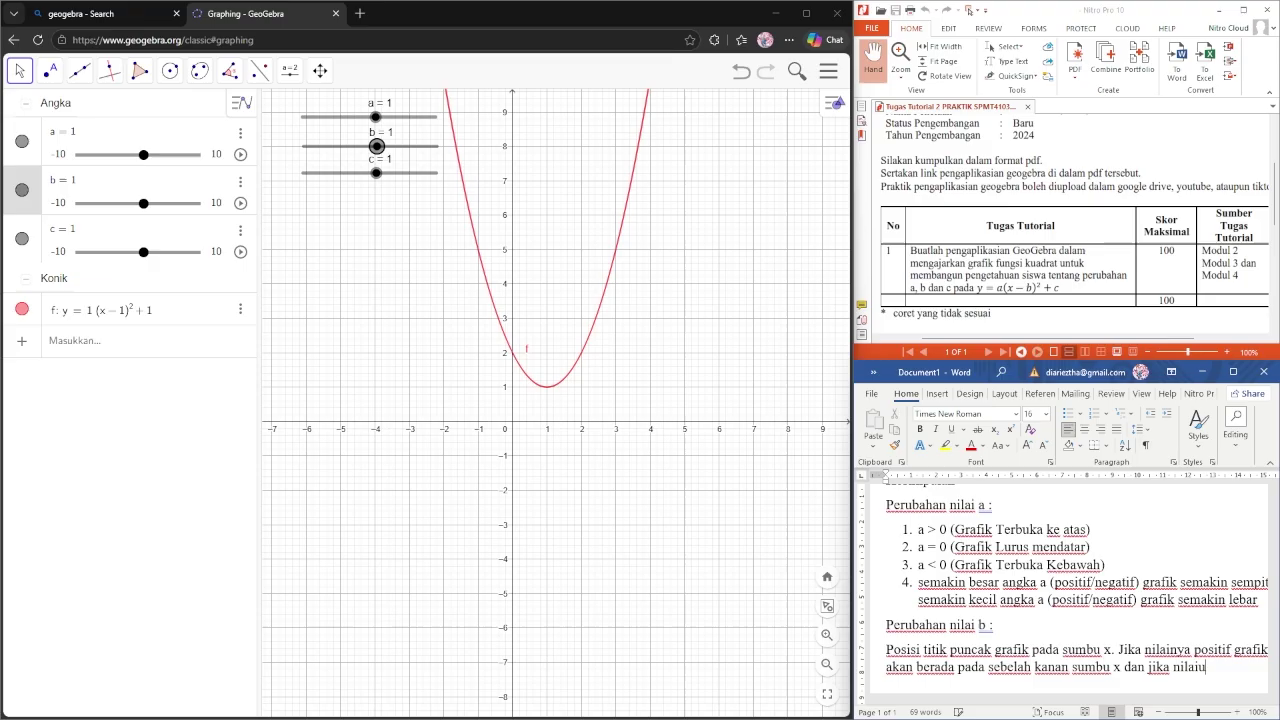
{"action": "key", "text": "BackSpace"}
{"action": "key", "text": "BackSpace"}
{"action": "type", "text": "inya negative"}
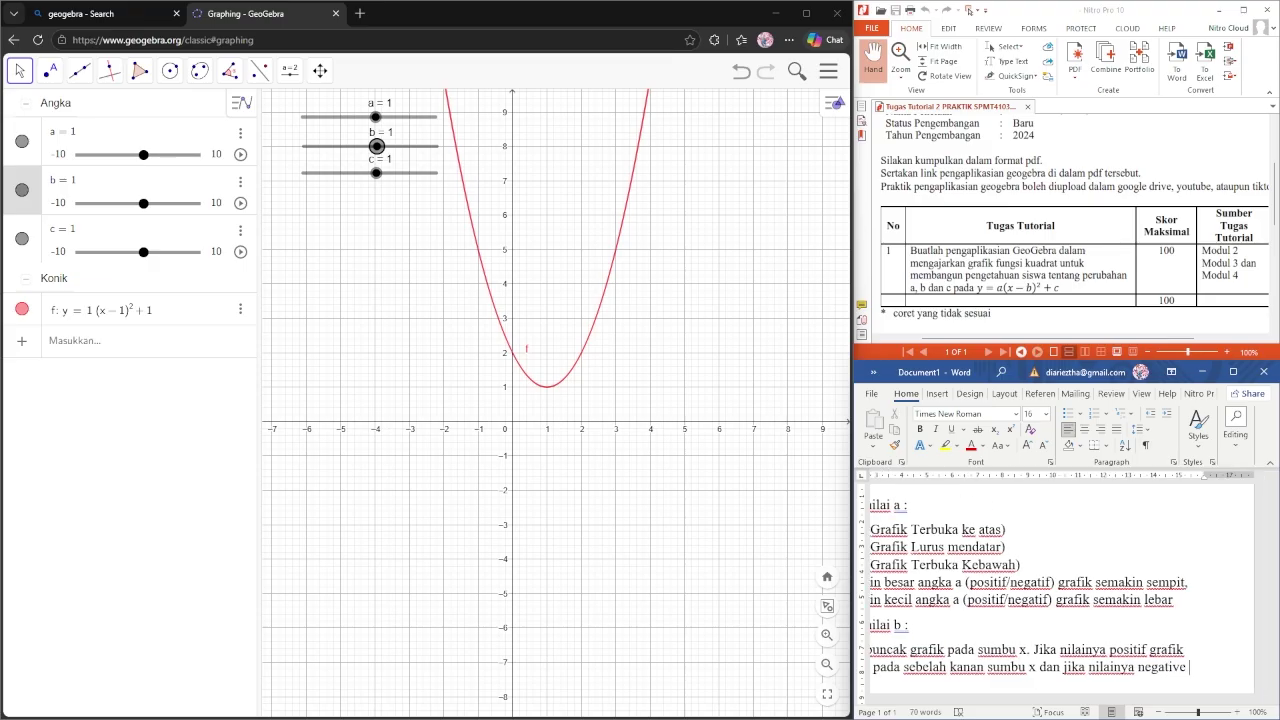
{"action": "key", "text": "BackSpace"}
{"action": "type", "text": "f grafik akan bera"}
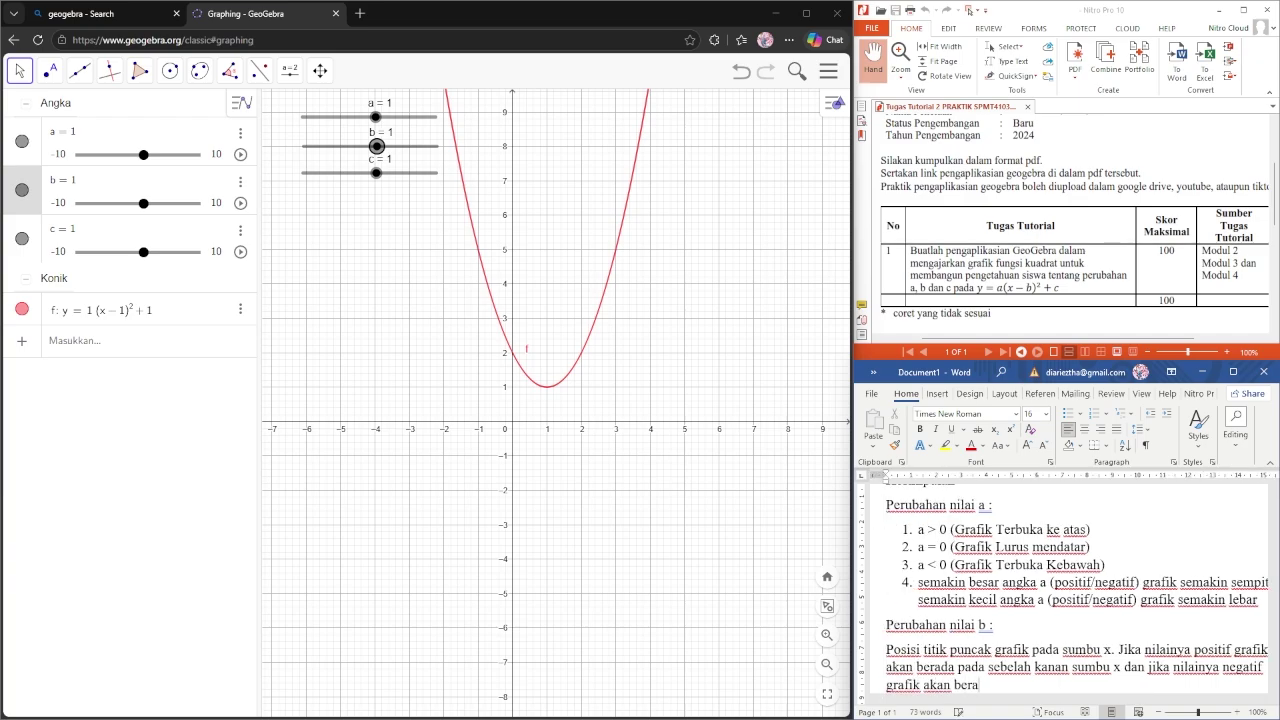
{"action": "type", "text": "da pada sebelah k"}
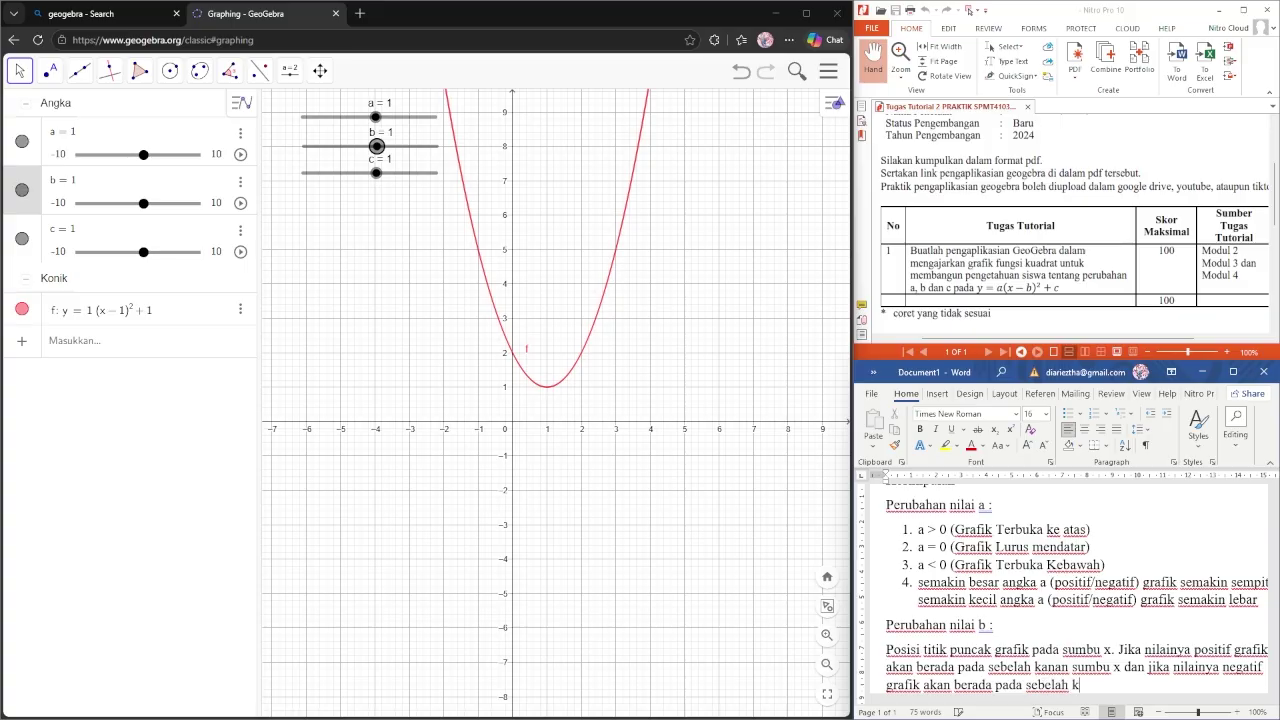
{"action": "type", "text": "iri sumbu x."}
{"action": "key", "text": "Return"}
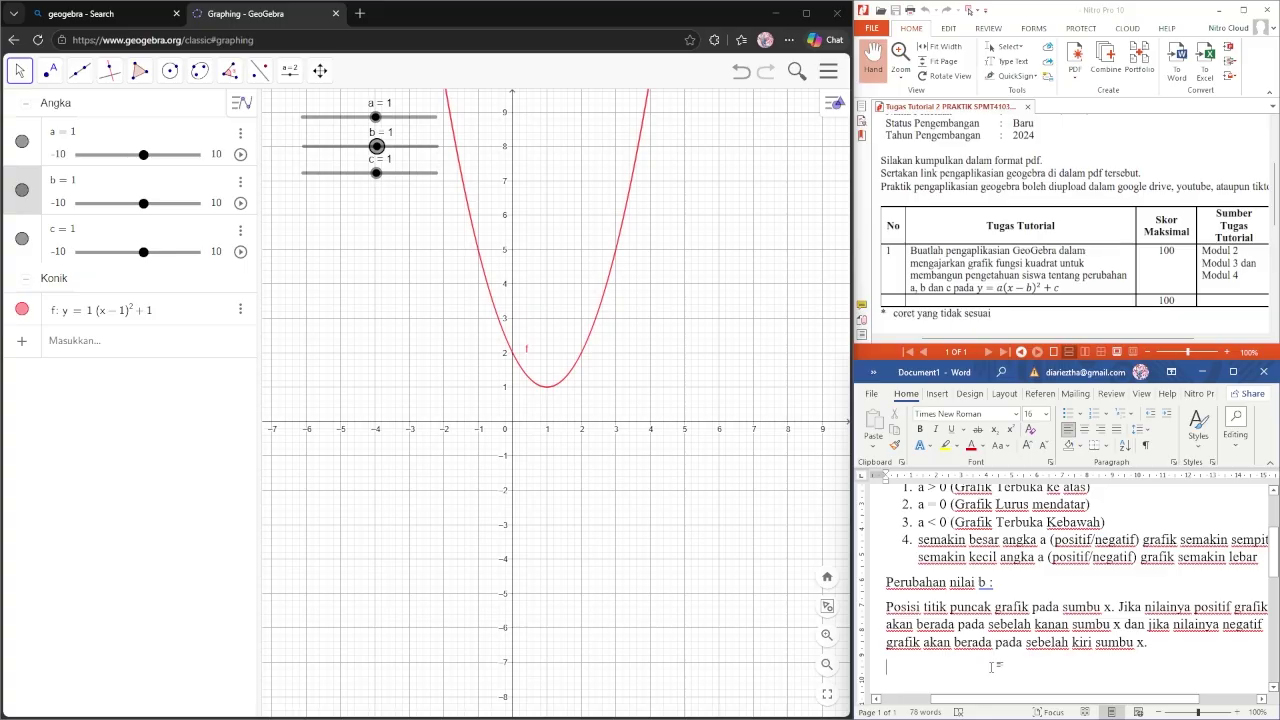
Step: Add the line "Perubahan nilai c :" and start a new line below it
{"action": "type", "text": "Perubahan ni"}
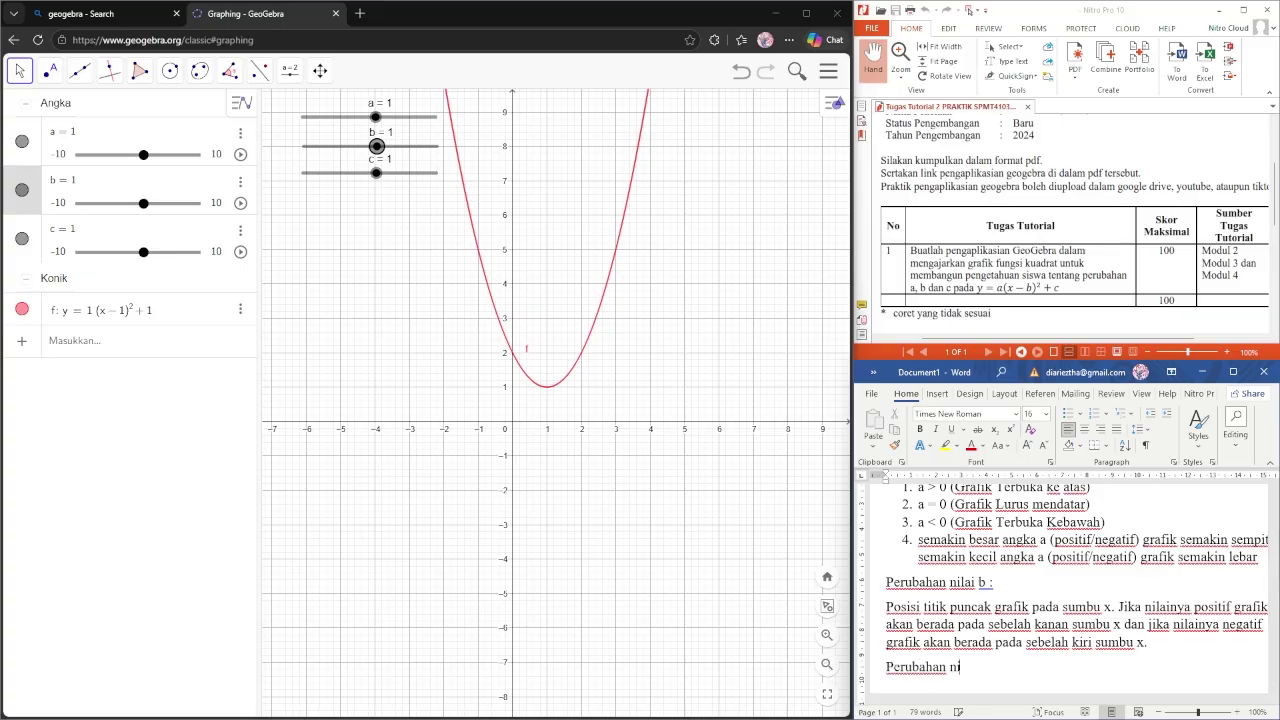
{"action": "type", "text": "lai c :"}
{"action": "key", "text": "Return"}
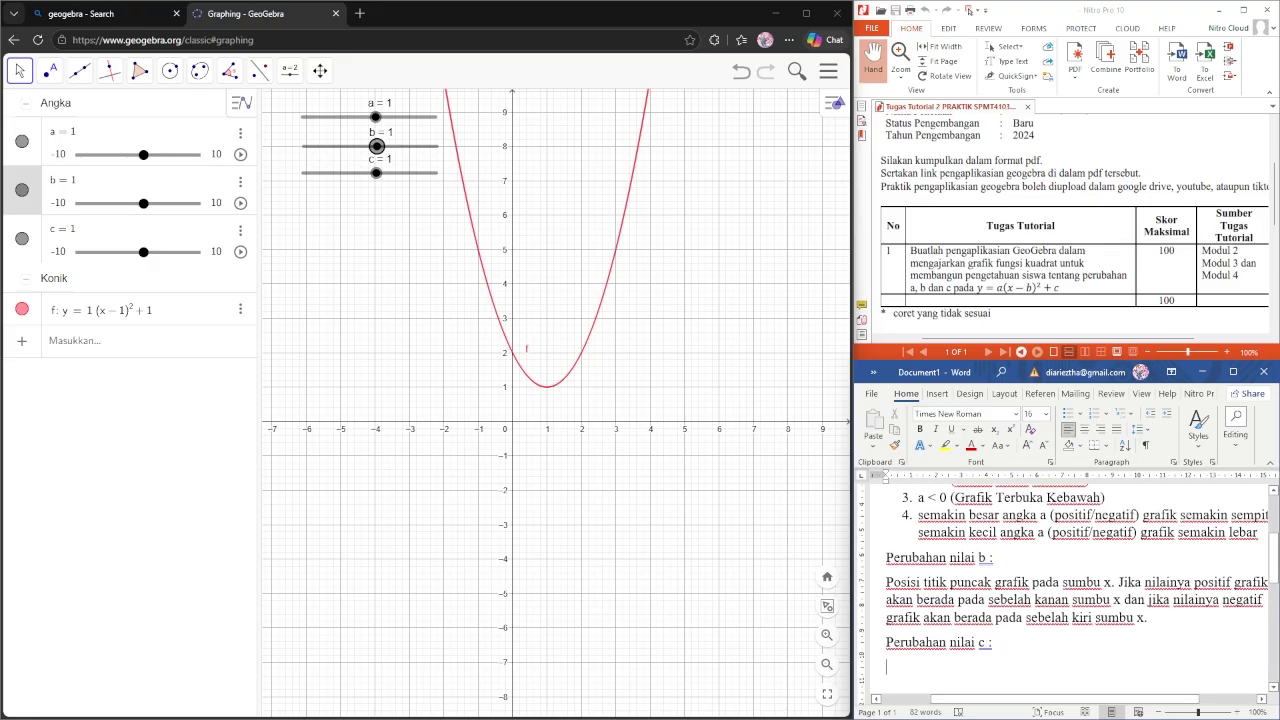
Step: Switch to GeoGebra and set slider c to 2
{"action": "left_click_drag", "start_coordinate": [555, 262], "coordinate": [544, 308]}
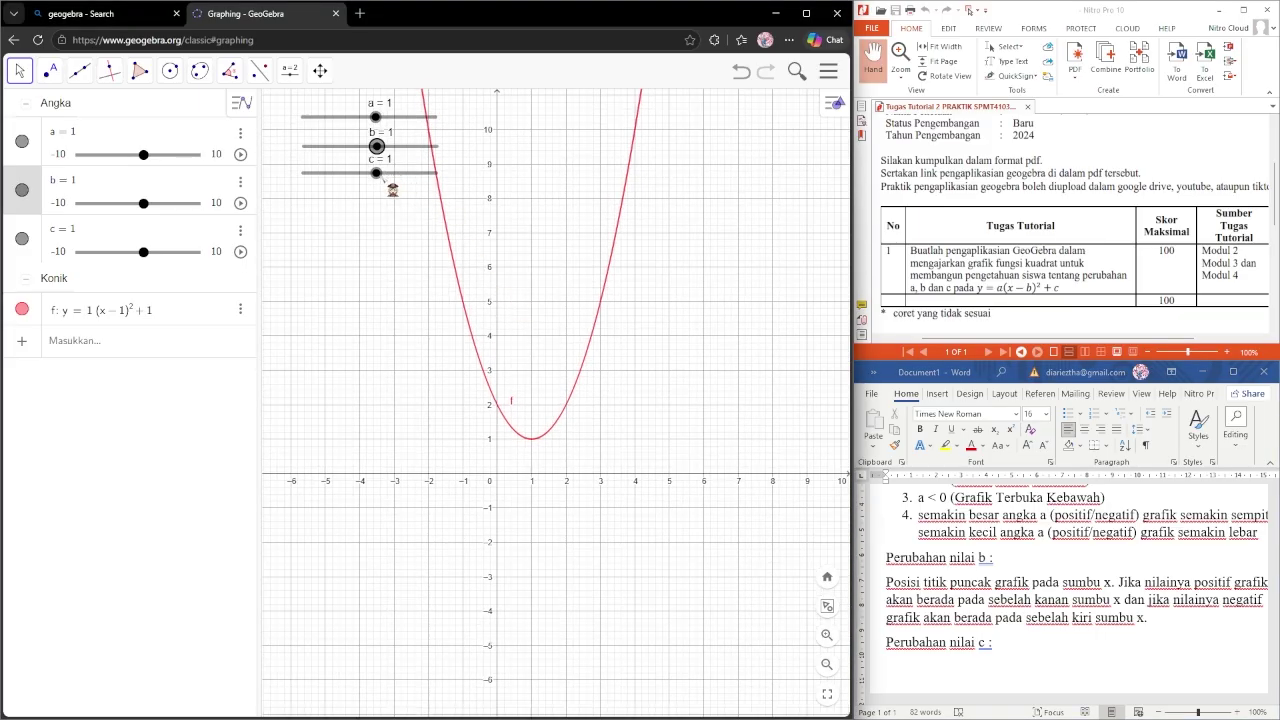
{"action": "left_click_drag", "start_coordinate": [389, 190], "coordinate": [395, 222]}
{"action": "left_click_drag", "start_coordinate": [526, 337], "coordinate": [511, 289]}
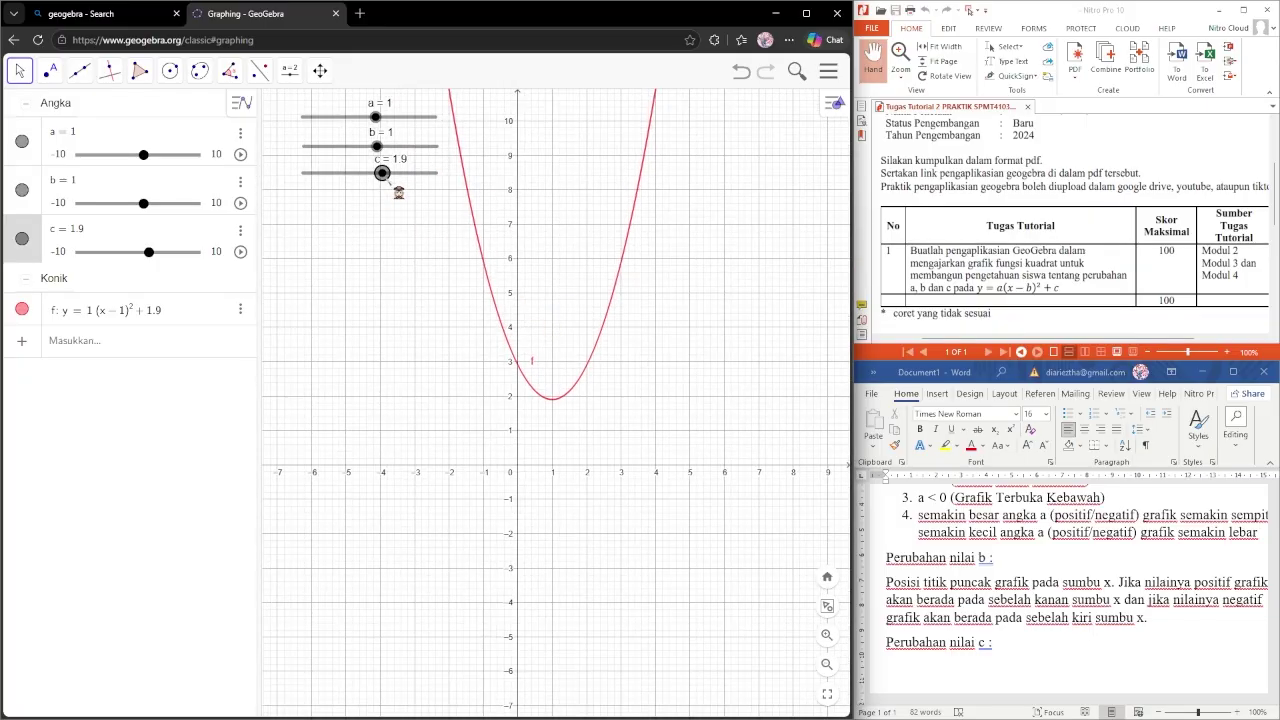
{"action": "left_click_drag", "start_coordinate": [382, 173], "coordinate": [493, 214]}
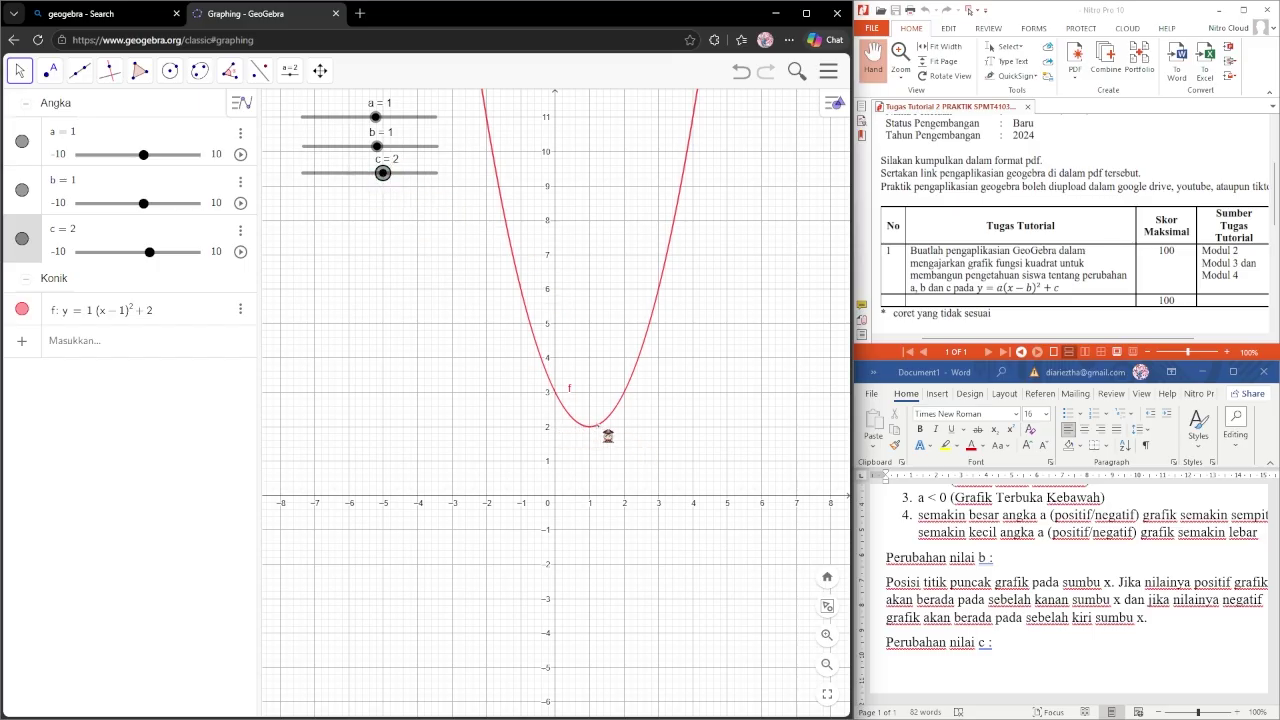
{"action": "left_click_drag", "start_coordinate": [622, 325], "coordinate": [607, 304]}
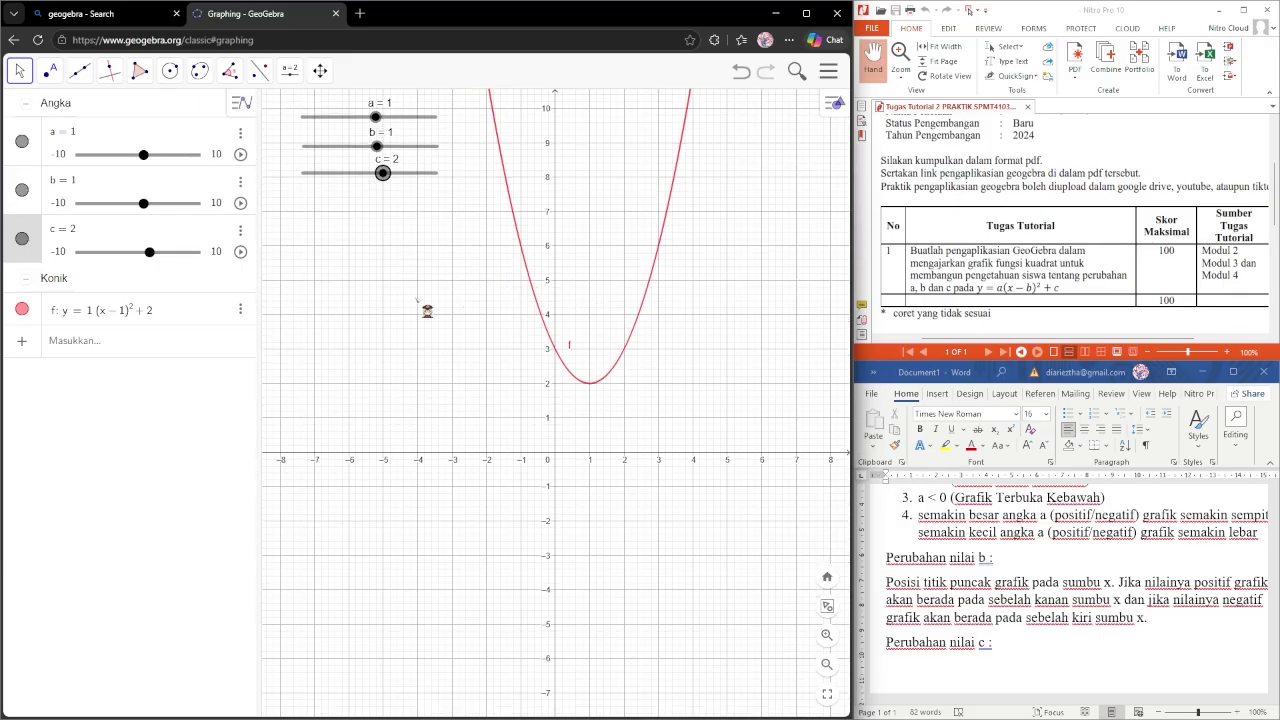
Step: Switch to Word and write "Posisi titik puncak grafik pada sumbu y. Jika nilainya" below "Perubahan nilai c :"
{"action": "left_click", "coordinate": [1065, 672]}
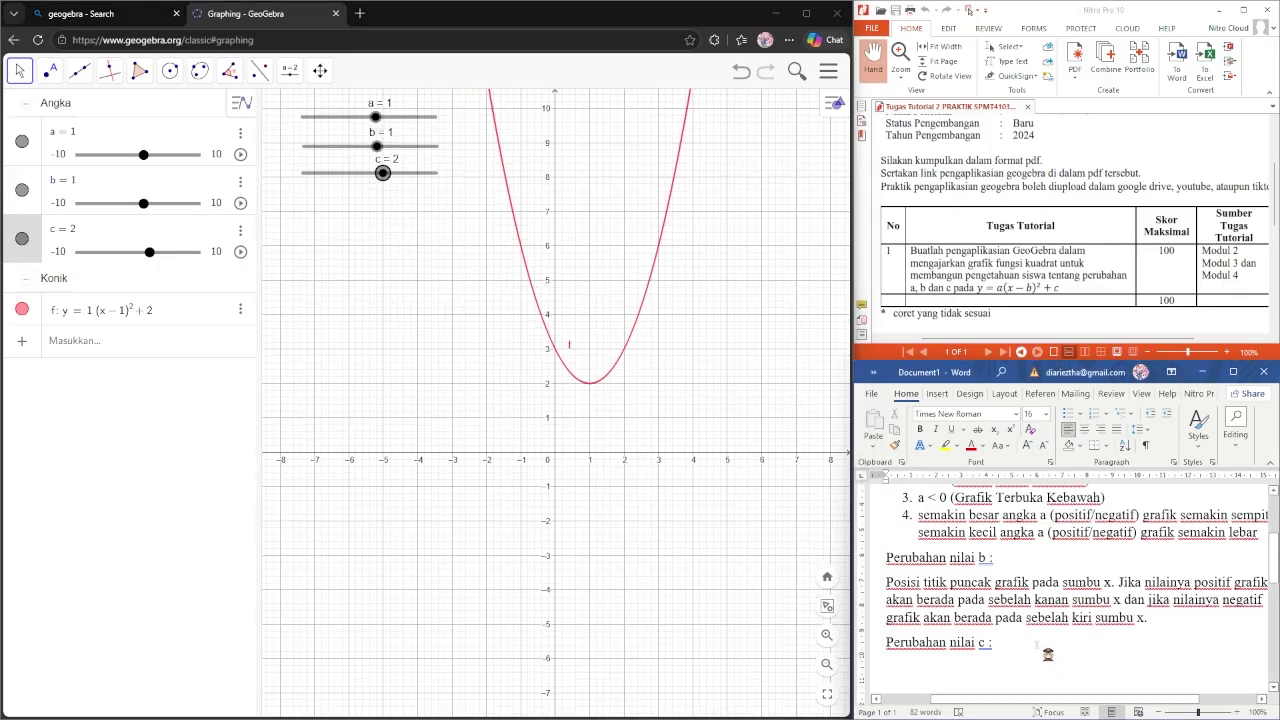
{"action": "scroll", "coordinate": [1035, 645], "scroll_direction": "down", "scroll_amount": 1}
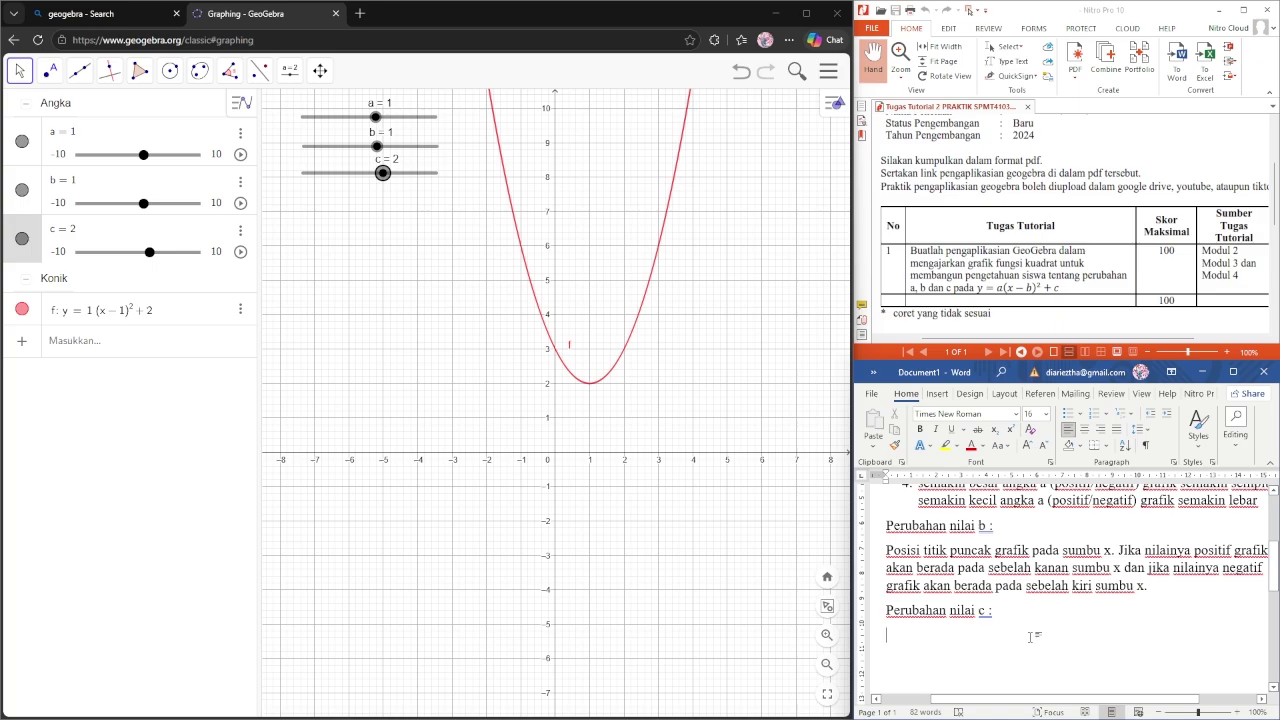
{"action": "type", "text": "pos"}
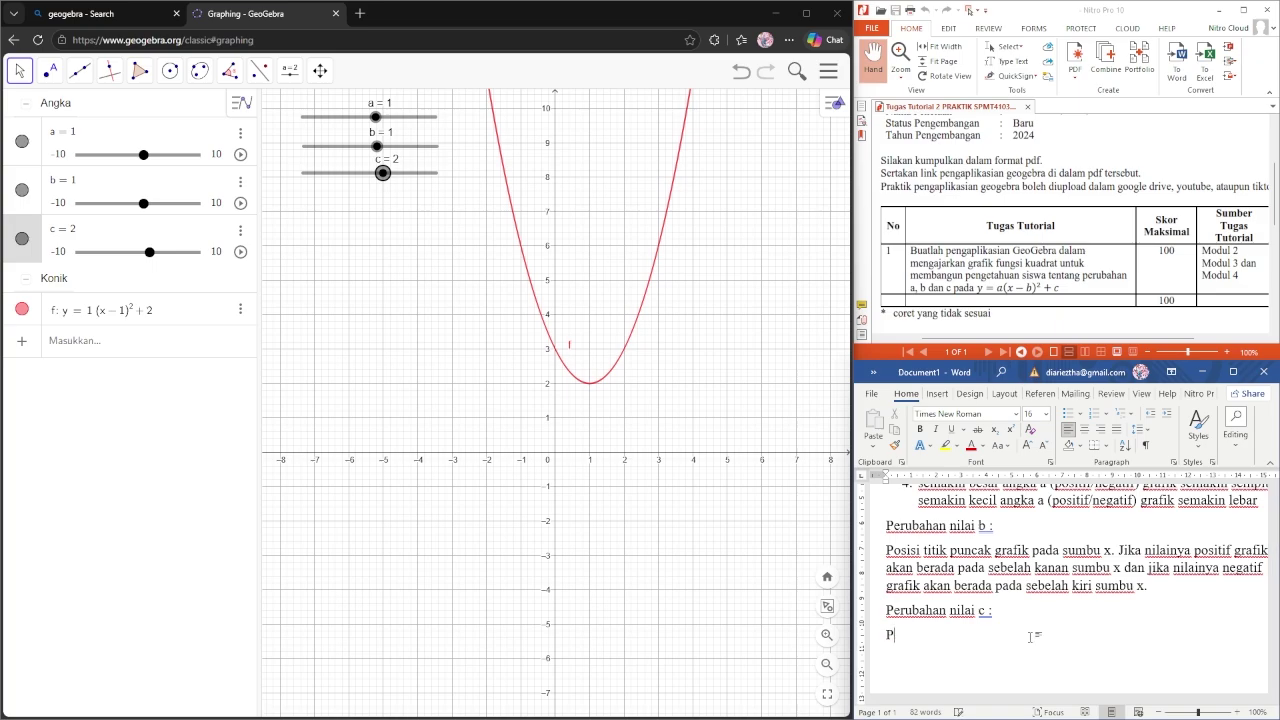
{"action": "type", "text": "osisi titik puncak "}
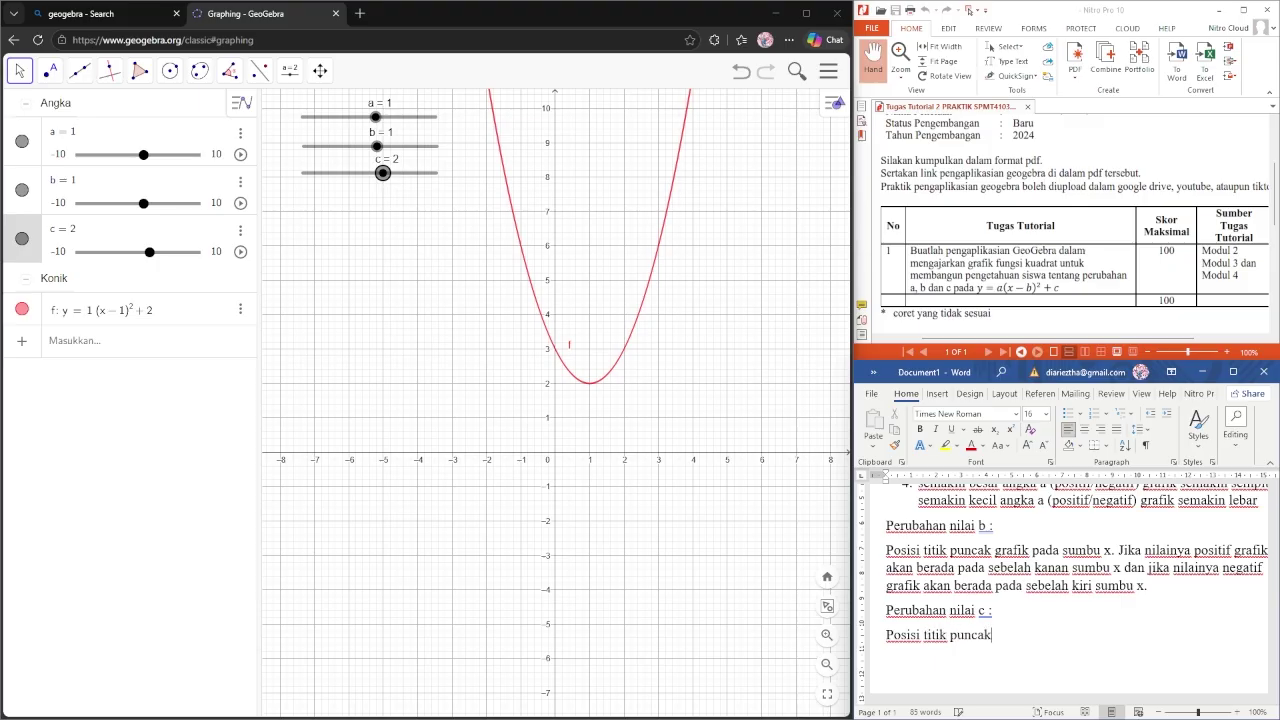
{"action": "type", "text": "grafik pada sumbu "}
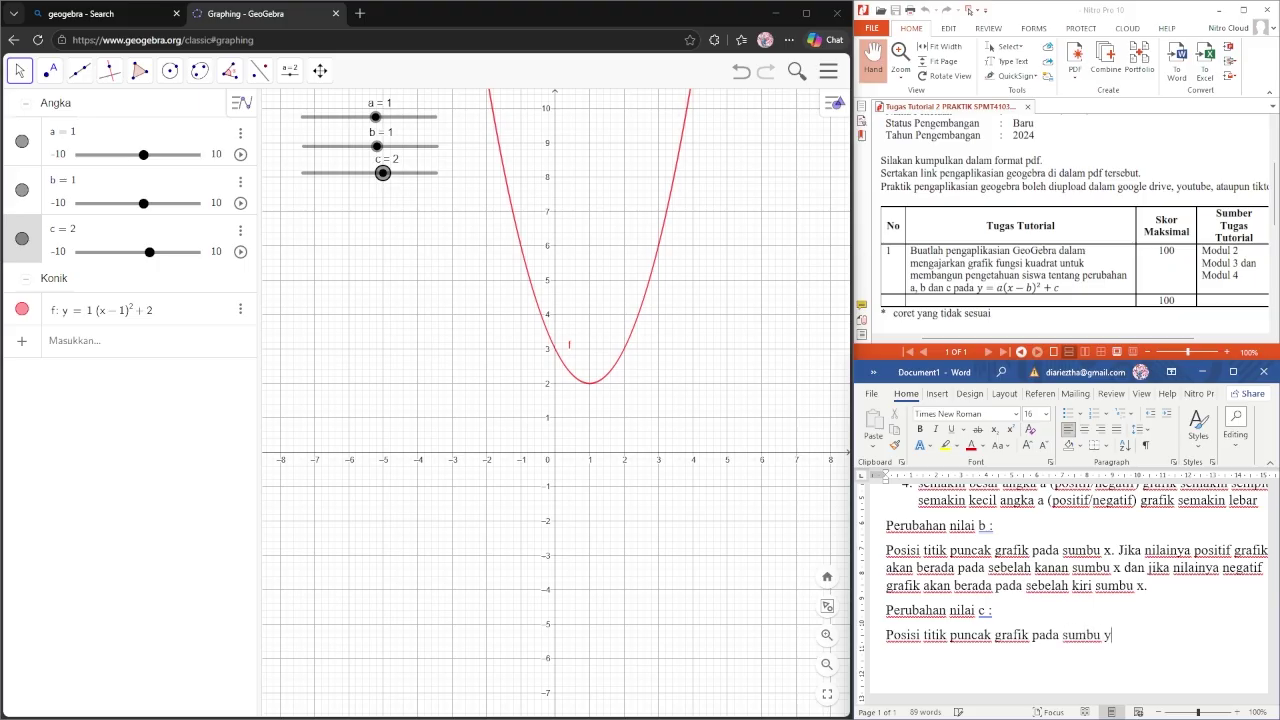
{"action": "type", "text": "y. Jika nilainya p"}
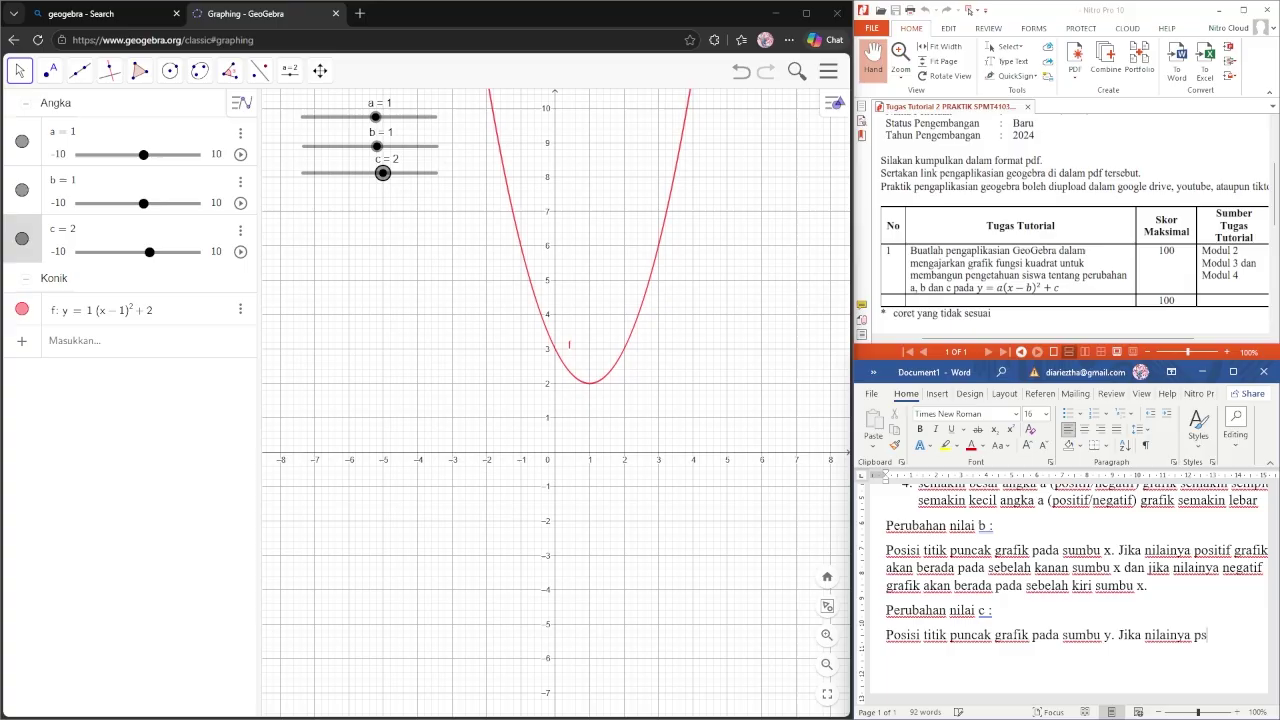
Step: Continue the paragraph on c with "positif grafik akan berada pada bagian atas sumbu"
{"action": "type", "text": "ositif grafik akan bera"}
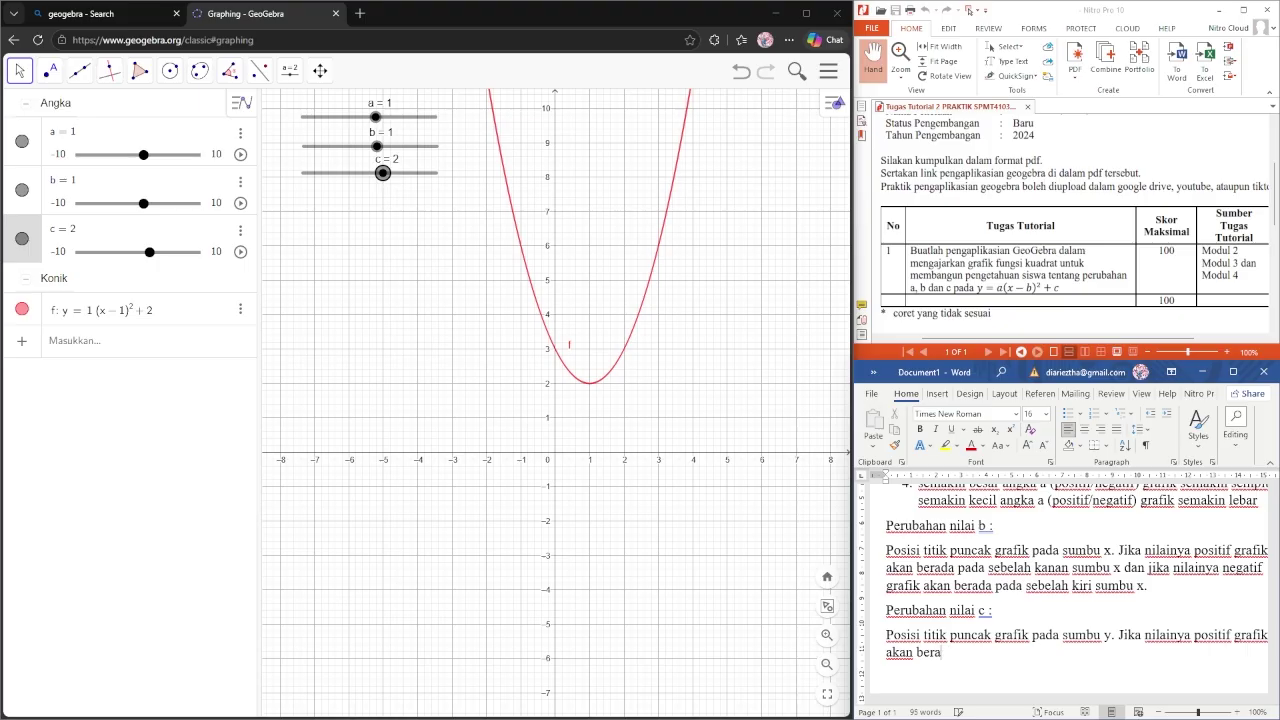
{"action": "type", "text": "da "}
{"action": "type", "text": "pada"}
{"action": "type", "text": " se"}
{"action": "type", "text": "belah"}
{"action": "key", "text": "BackSpace"}
{"action": "key", "text": "BackSpace"}
{"action": "key", "text": "BackSpace"}
{"action": "key", "text": "BackSpace"}
{"action": "type", "text": "bagian atas "}
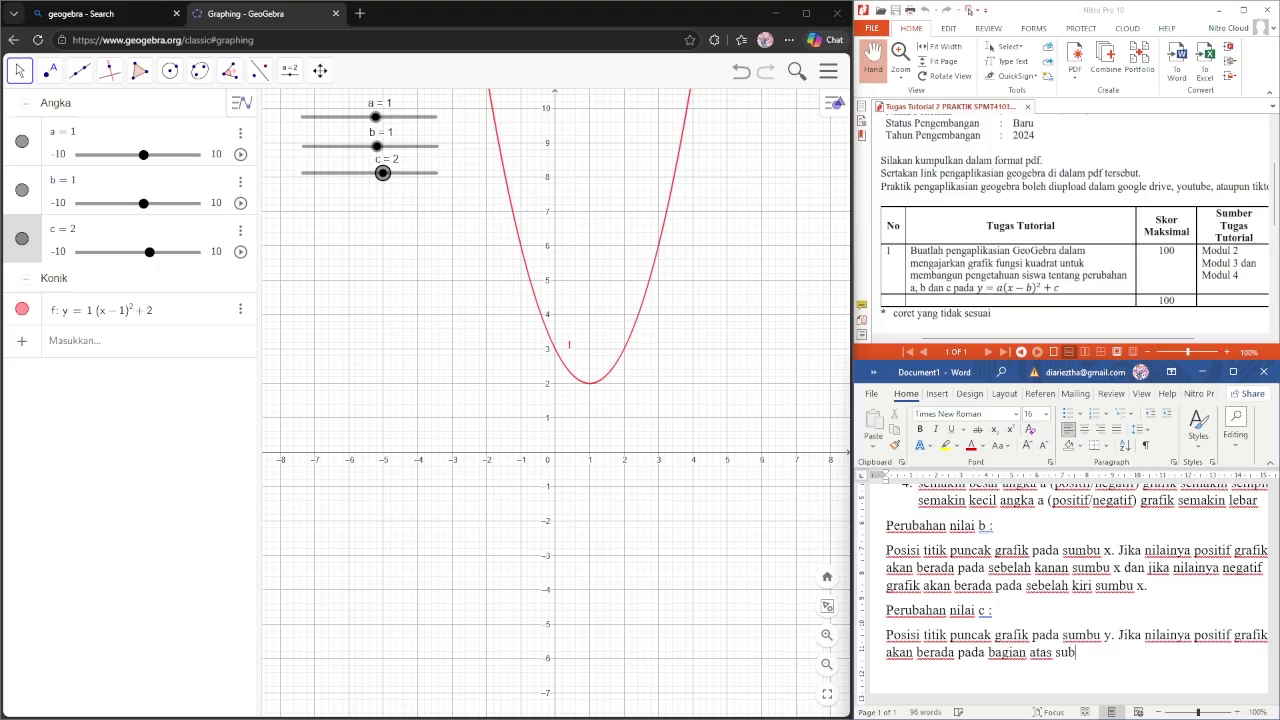
{"action": "type", "text": "sumbu"}
Step: Finish the paragraph on c with "y dan jika nilainya negatif maka grafik akan berada pada bagian bawah sumbu y."
{"action": "type", "text": " y. Jika"}
{"action": "key", "text": "BackSpace"}
{"action": "key", "text": "BackSpace"}
{"action": "key", "text": "BackSpace"}
{"action": "key", "text": "BackSpace"}
{"action": "key", "text": "BackSpace"}
{"action": "key", "text": "BackSpace"}
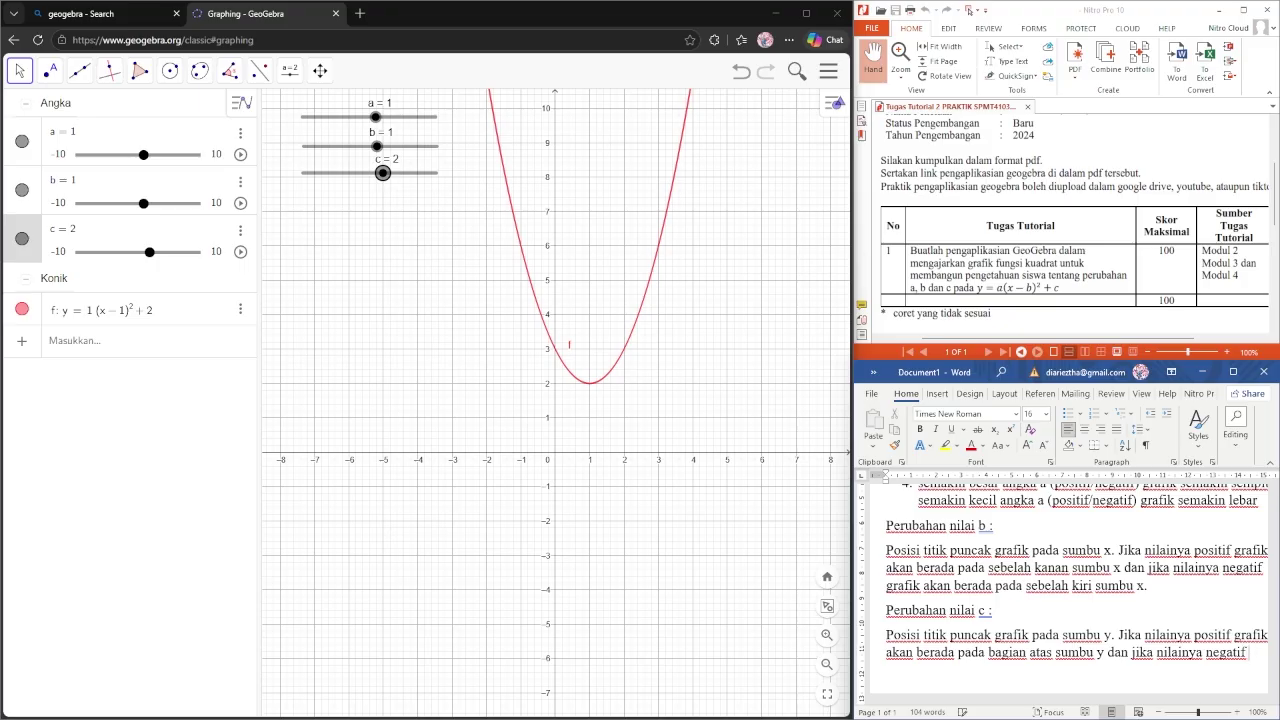
{"action": "type", "text": "aka"}
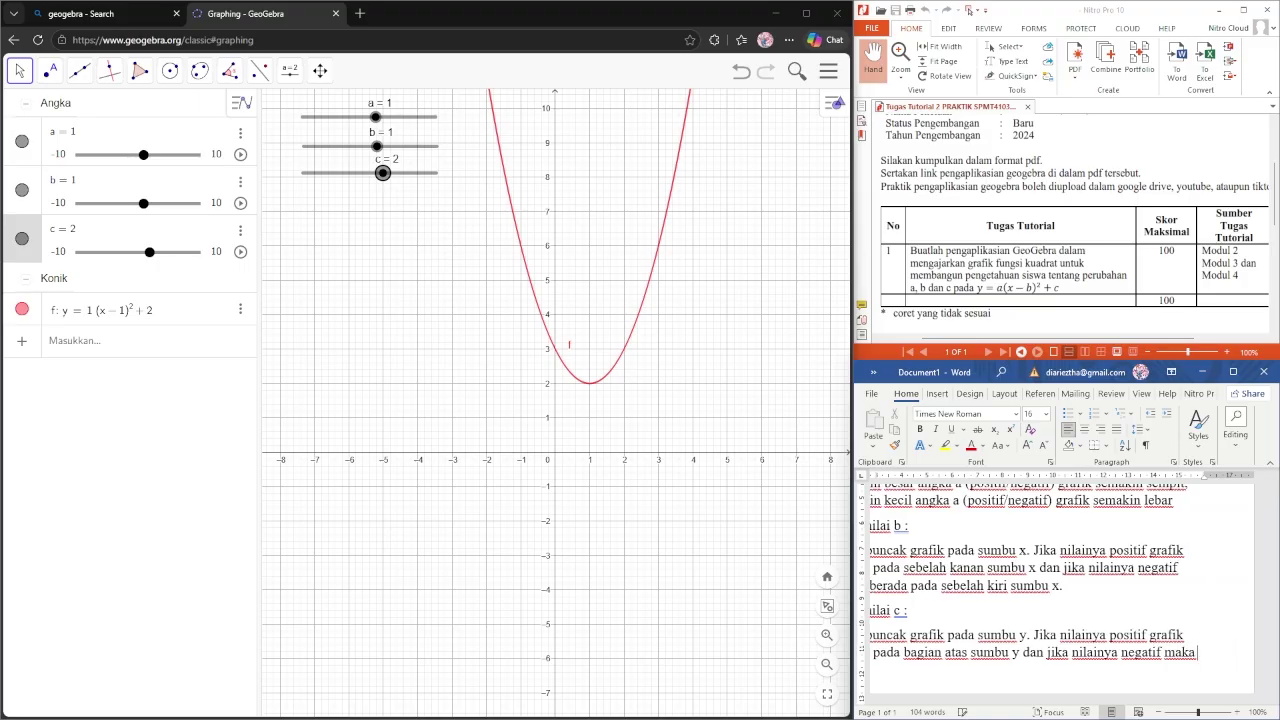
{"action": "type", "text": " grafik akan berada pada bagian bawah sumbu y."}
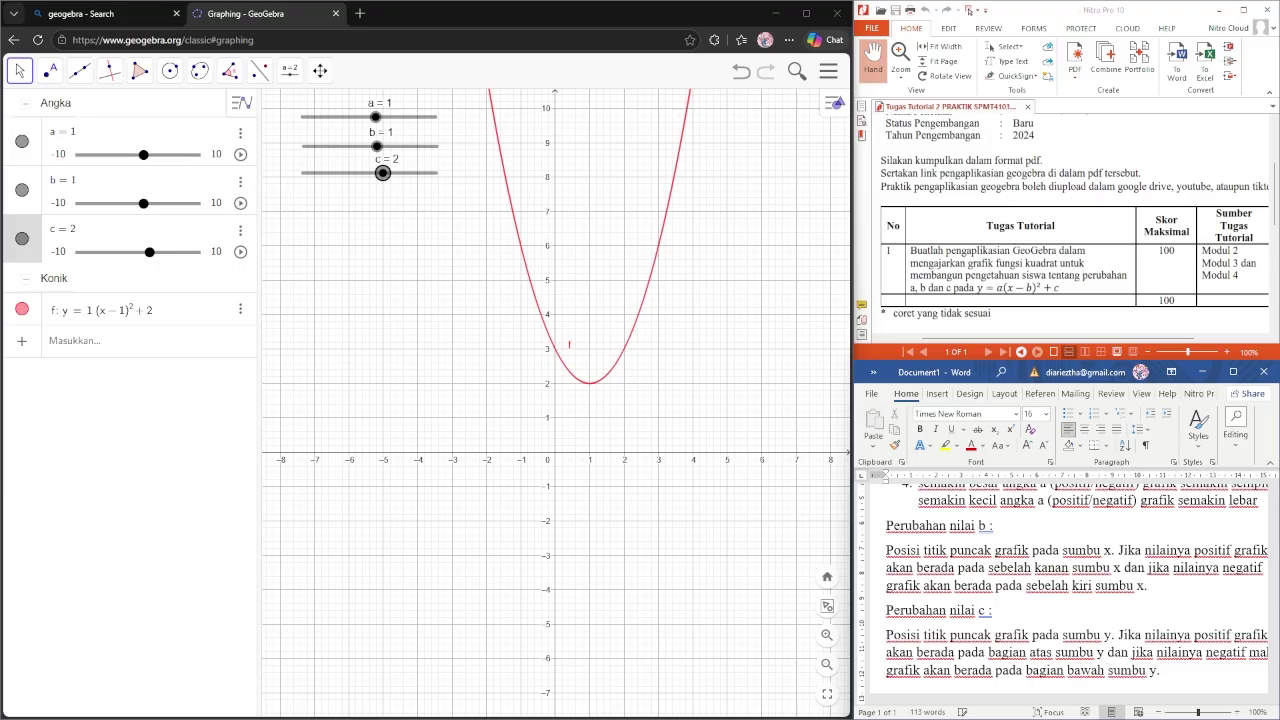
{"action": "scroll", "coordinate": [1028, 589], "scroll_direction": "up", "scroll_amount": 1}
{"action": "scroll", "coordinate": [1028, 589], "scroll_direction": "down", "scroll_amount": 1}
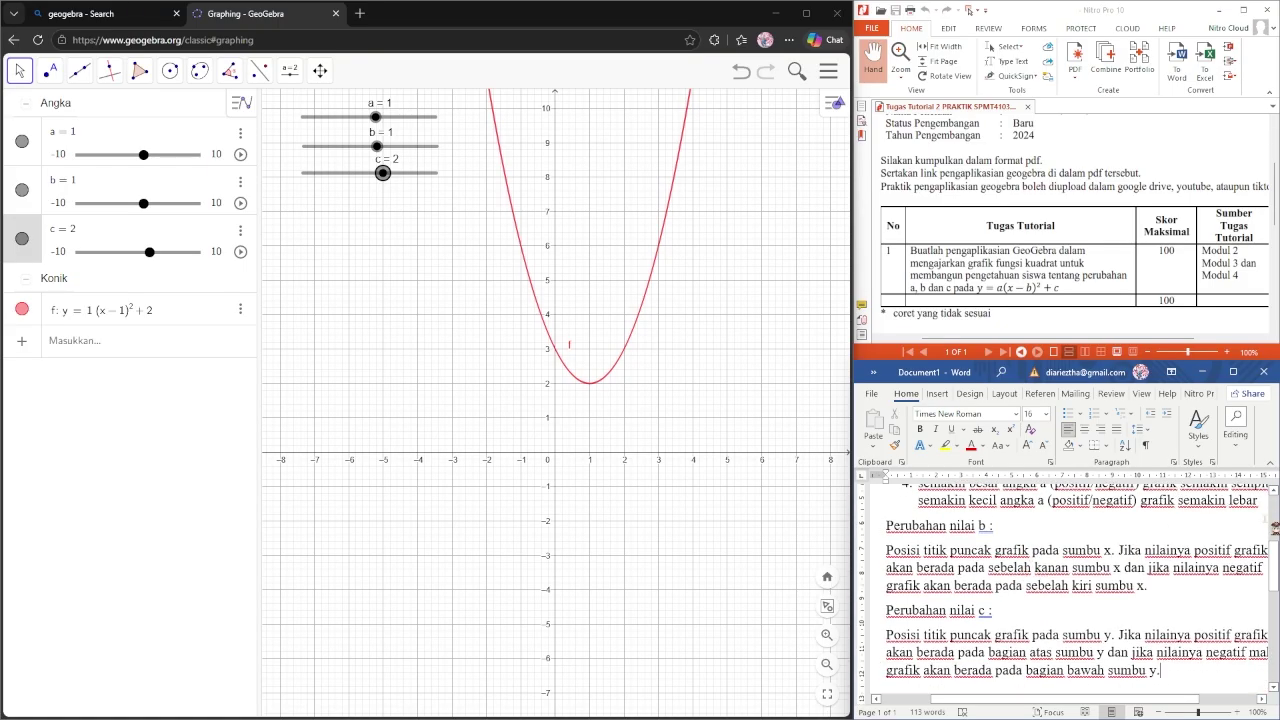
Step: Show the conclusions on a in Word and demonstrate them in GeoGebra by setting slider a to 0 and -1
{"action": "scroll", "coordinate": [869, 612], "scroll_direction": "up", "scroll_amount": 5}
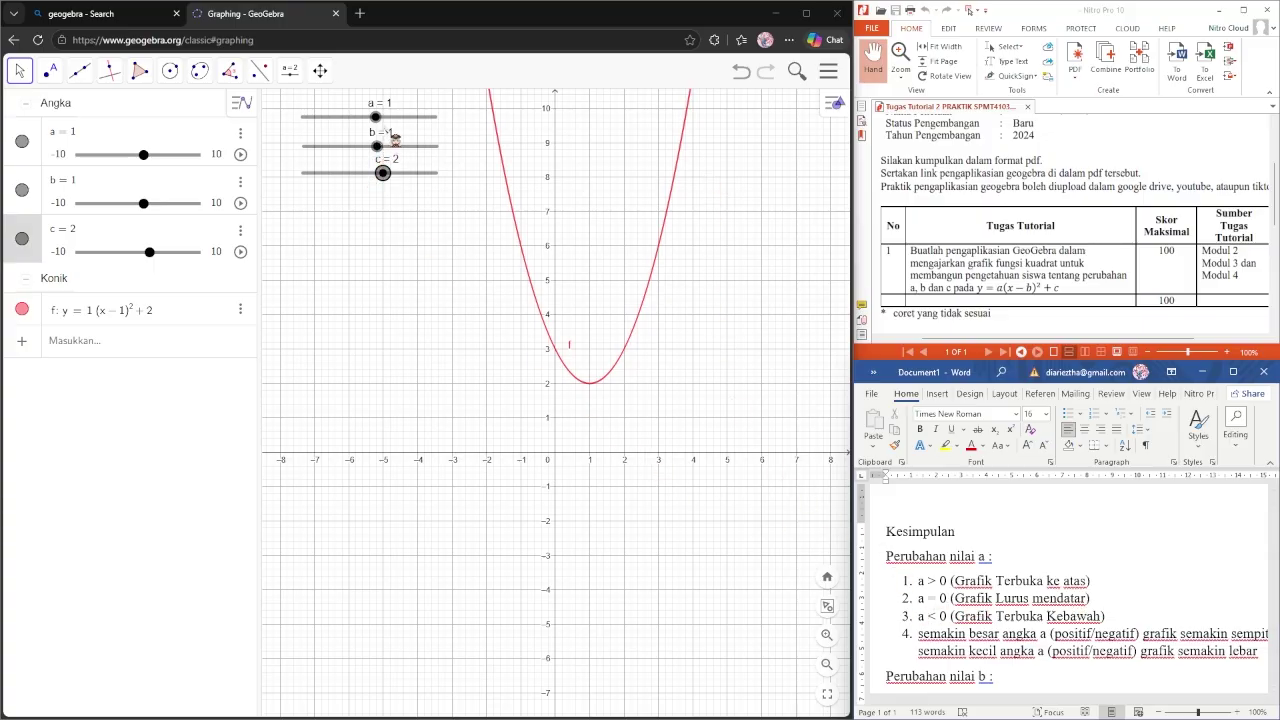
{"action": "left_click_drag", "start_coordinate": [383, 129], "coordinate": [381, 129]}
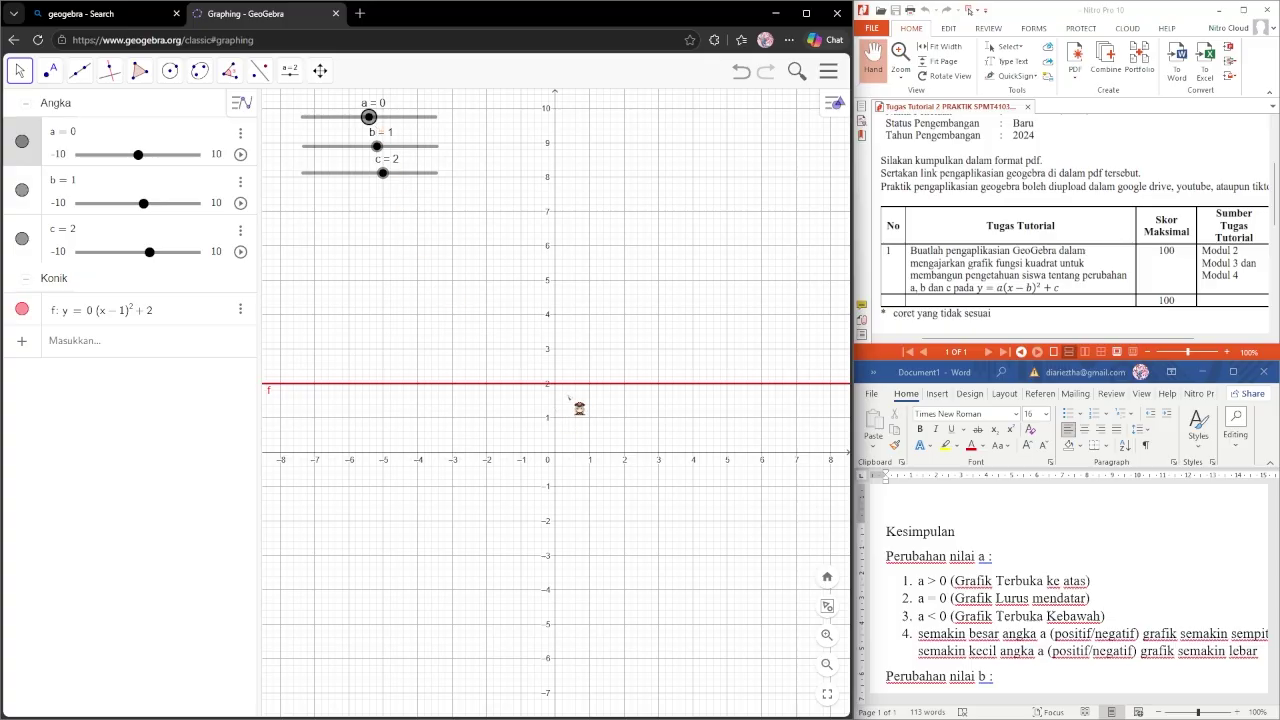
{"action": "left_click_drag", "start_coordinate": [565, 397], "coordinate": [491, 420]}
{"action": "left_click_drag", "start_coordinate": [642, 449], "coordinate": [589, 457]}
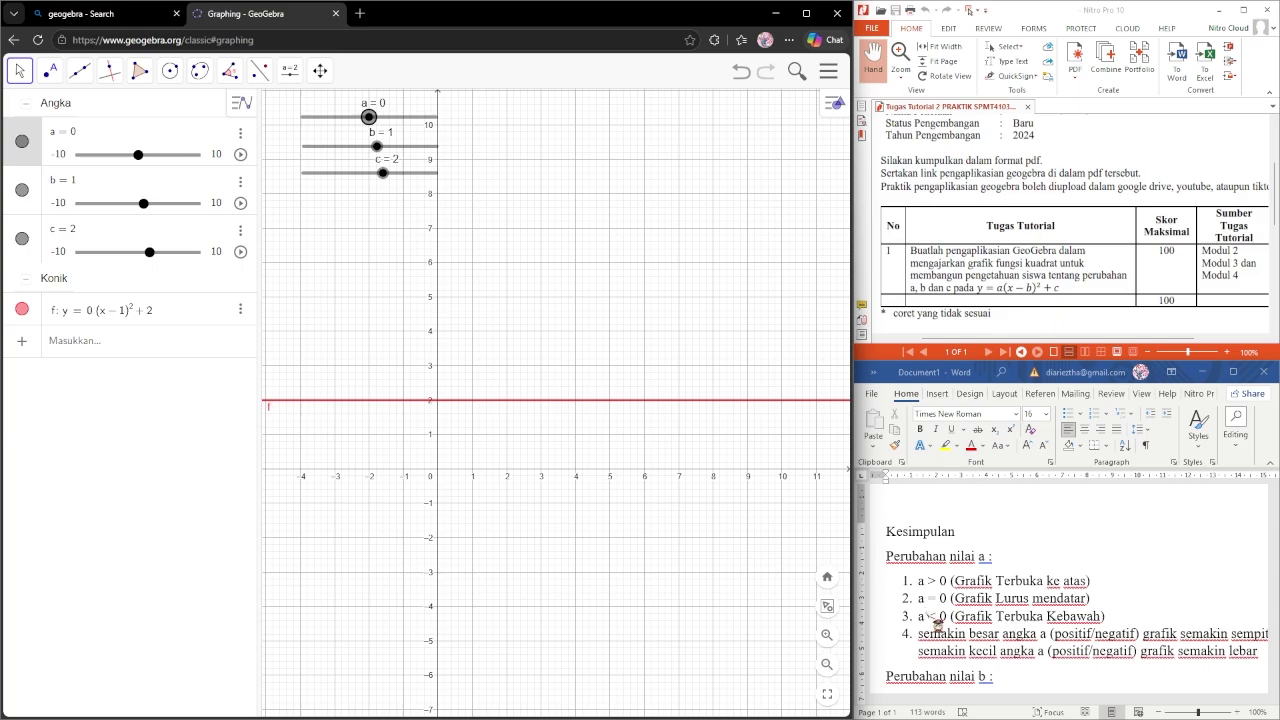
{"action": "left_click_drag", "start_coordinate": [369, 119], "coordinate": [374, 130]}
{"action": "left_click_drag", "start_coordinate": [546, 273], "coordinate": [602, 160]}
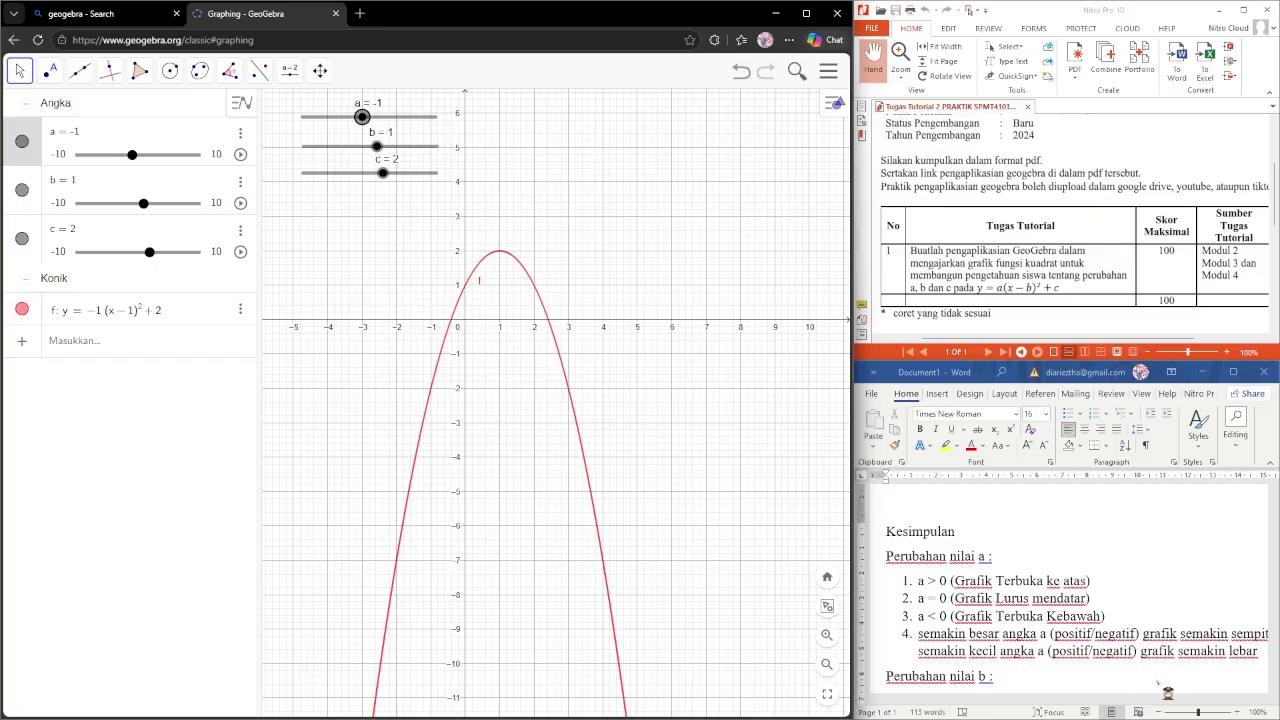
Step: Review the conclusions on a in Word, and in GeoGebra set slider a to -10, -0.1 and finally -3.1
{"action": "left_click", "coordinate": [1146, 585]}
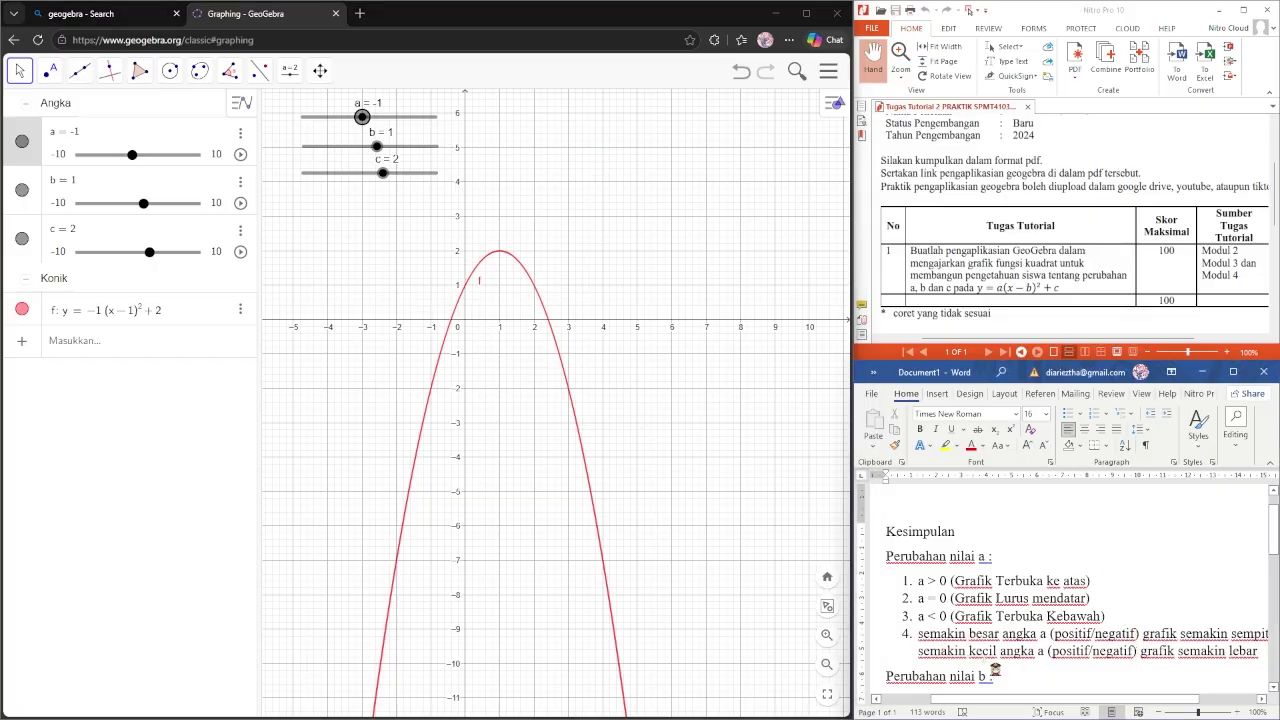
{"action": "scroll", "coordinate": [995, 671], "scroll_direction": "down", "scroll_amount": 1}
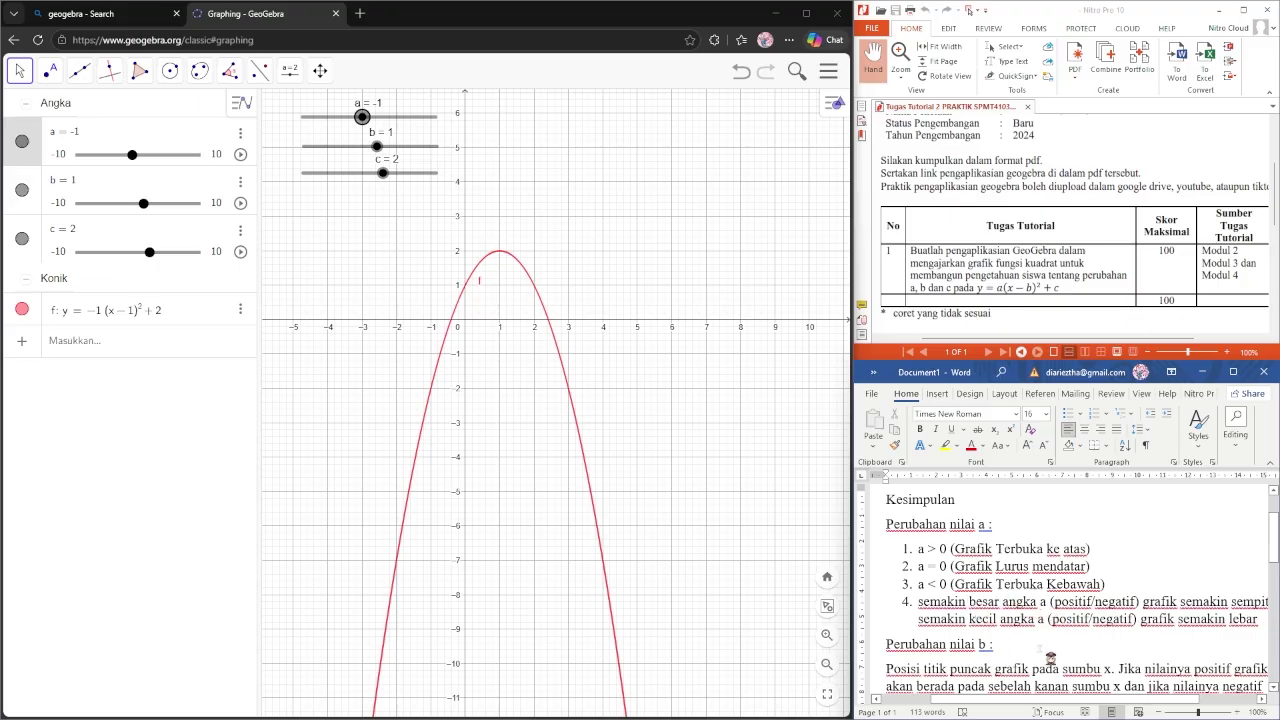
{"action": "left_click_drag", "start_coordinate": [1134, 555], "coordinate": [987, 524]}
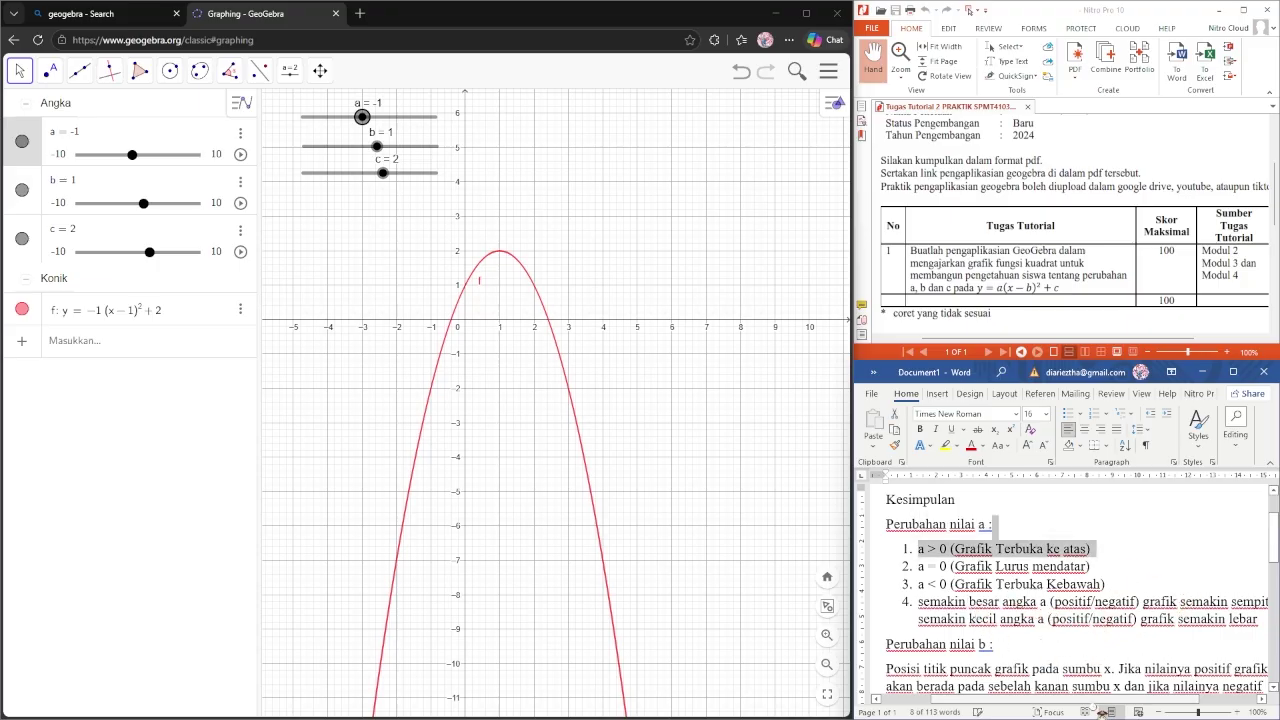
{"action": "scroll", "coordinate": [1105, 705], "scroll_direction": "right", "scroll_amount": 3}
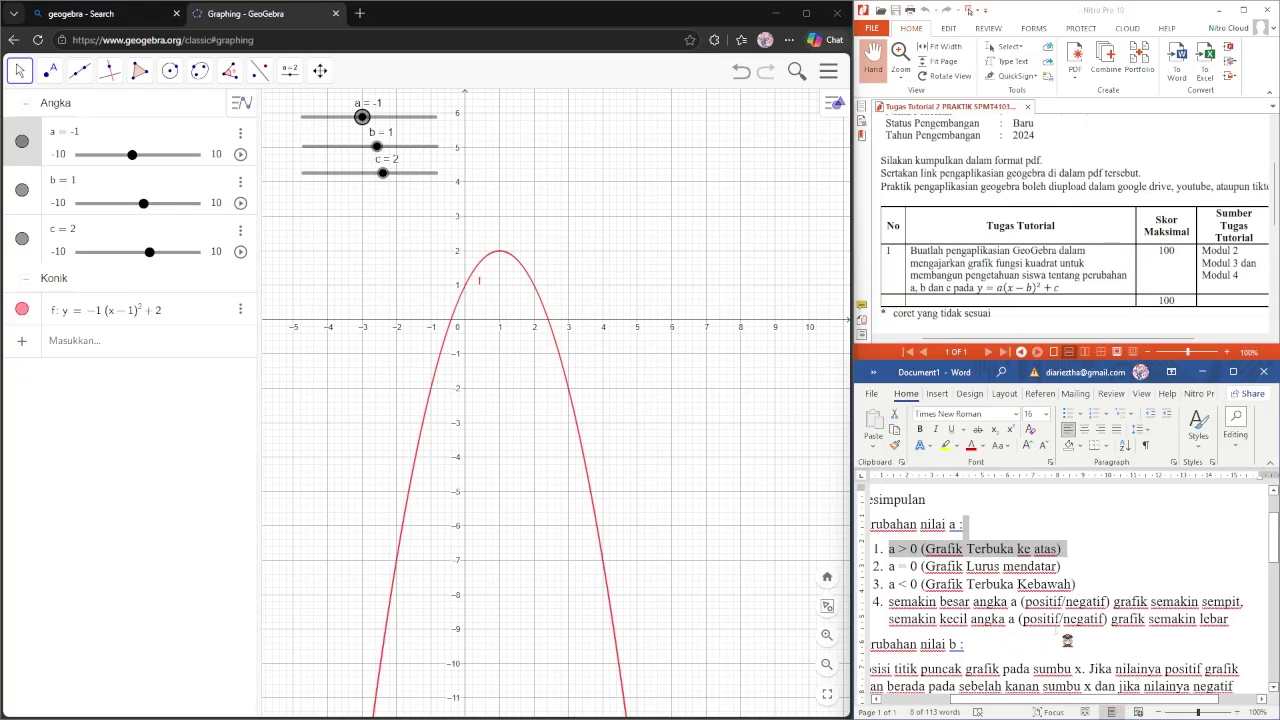
{"action": "left_click", "coordinate": [576, 393]}
{"action": "left_click", "coordinate": [363, 117]}
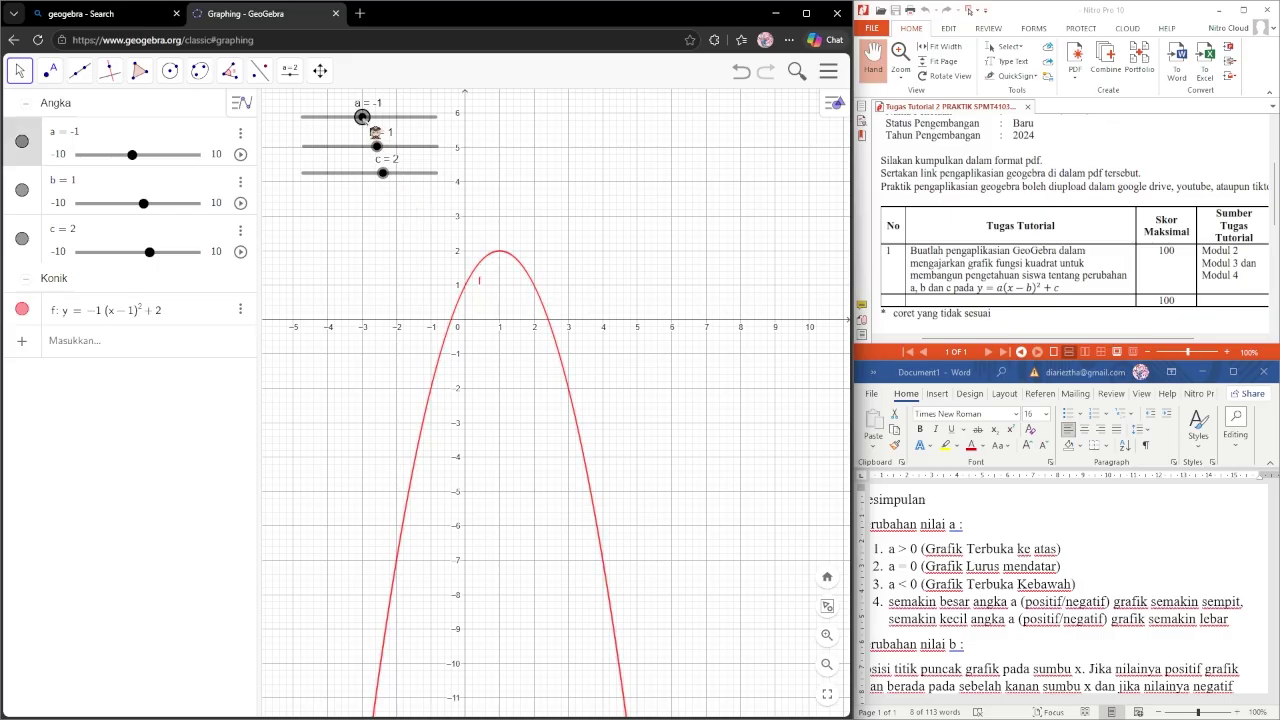
{"action": "left_click_drag", "start_coordinate": [363, 117], "coordinate": [302, 117]}
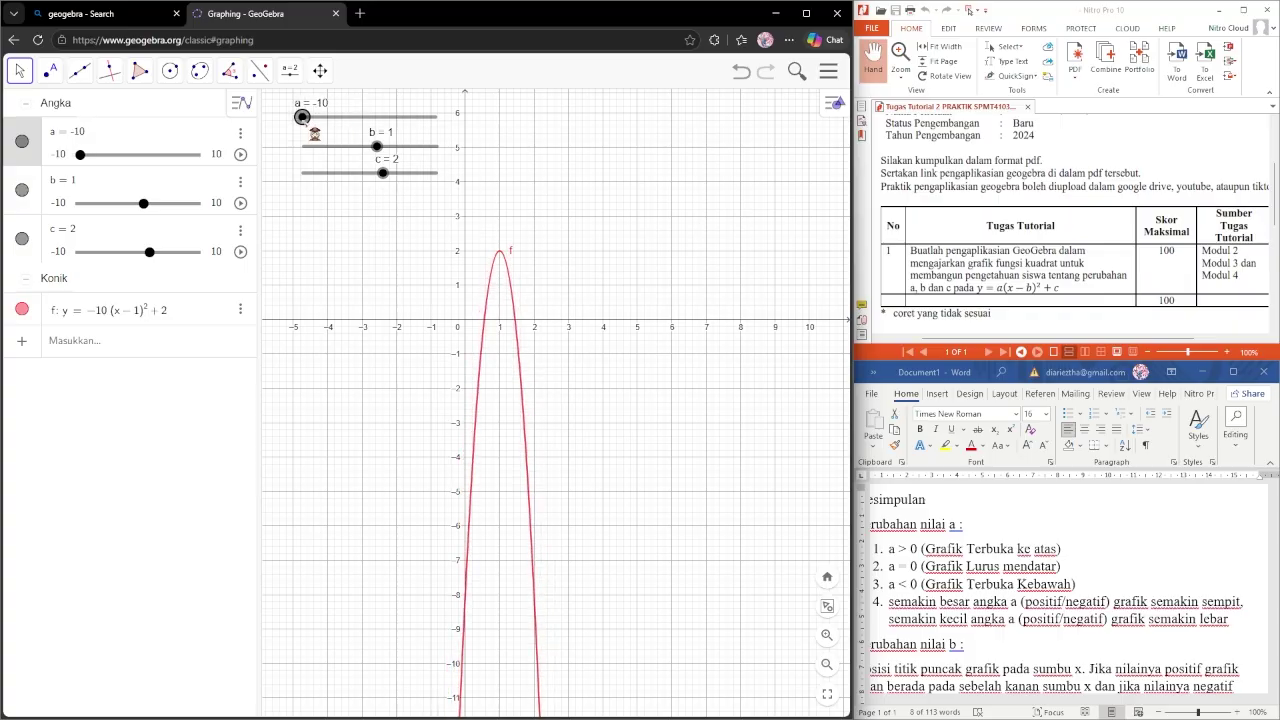
{"action": "left_click_drag", "start_coordinate": [315, 133], "coordinate": [380, 135]}
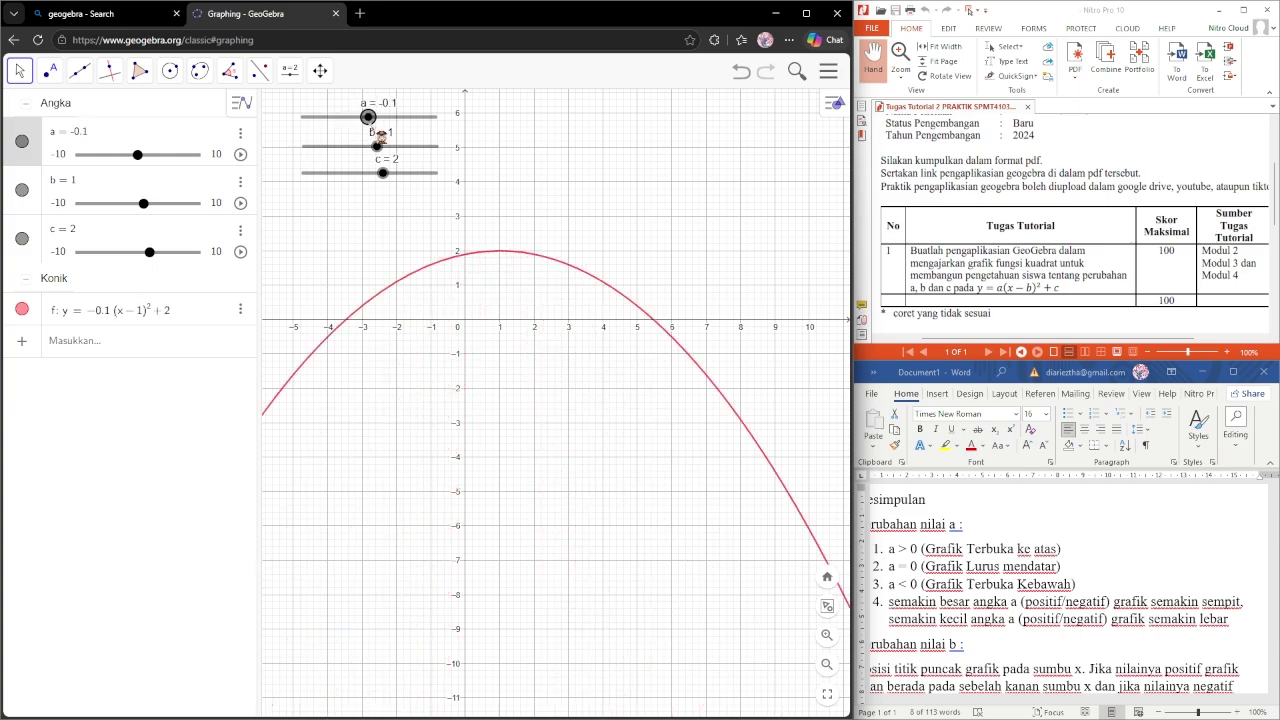
{"action": "left_click_drag", "start_coordinate": [576, 429], "coordinate": [532, 256]}
{"action": "left_click_drag", "start_coordinate": [368, 117], "coordinate": [348, 117]}
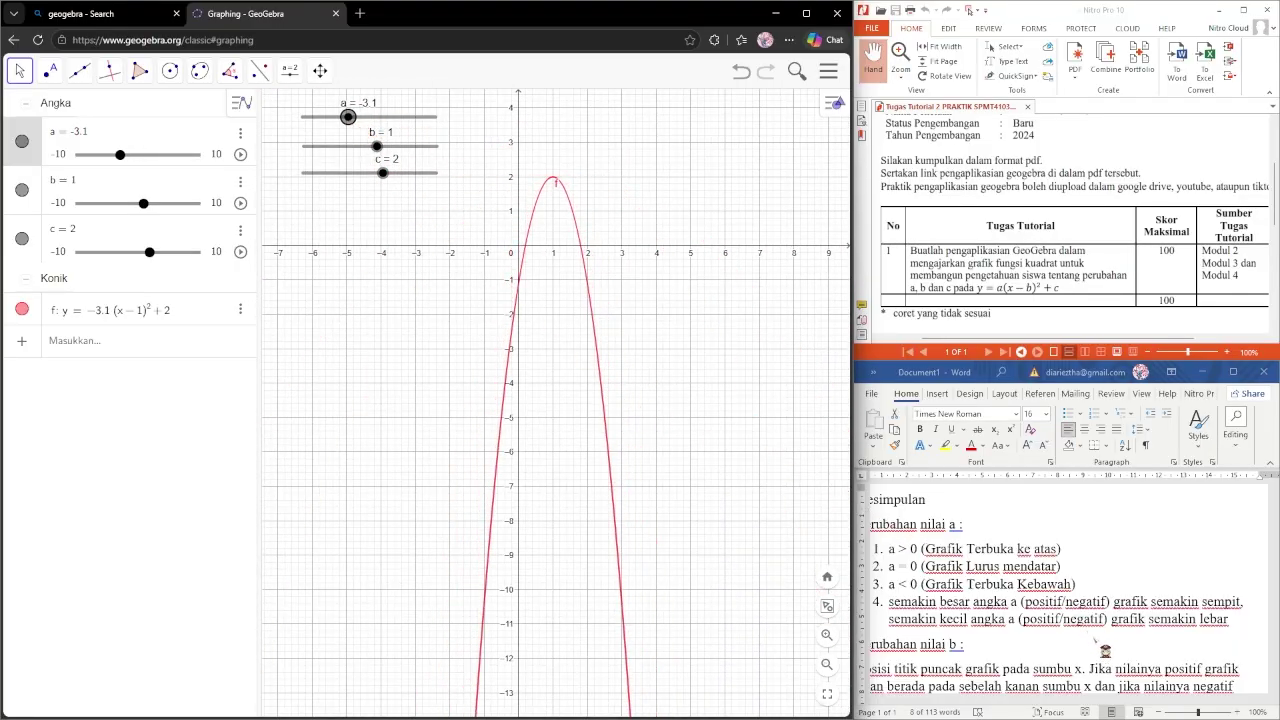
Step: Examine the conclusions on b and c in Word and compare them with the parabola's vertex in GeoGebra
{"action": "scroll", "coordinate": [1100, 648], "scroll_direction": "down", "scroll_amount": 1}
{"action": "left_click_drag", "start_coordinate": [1112, 698], "coordinate": [1066, 691]}
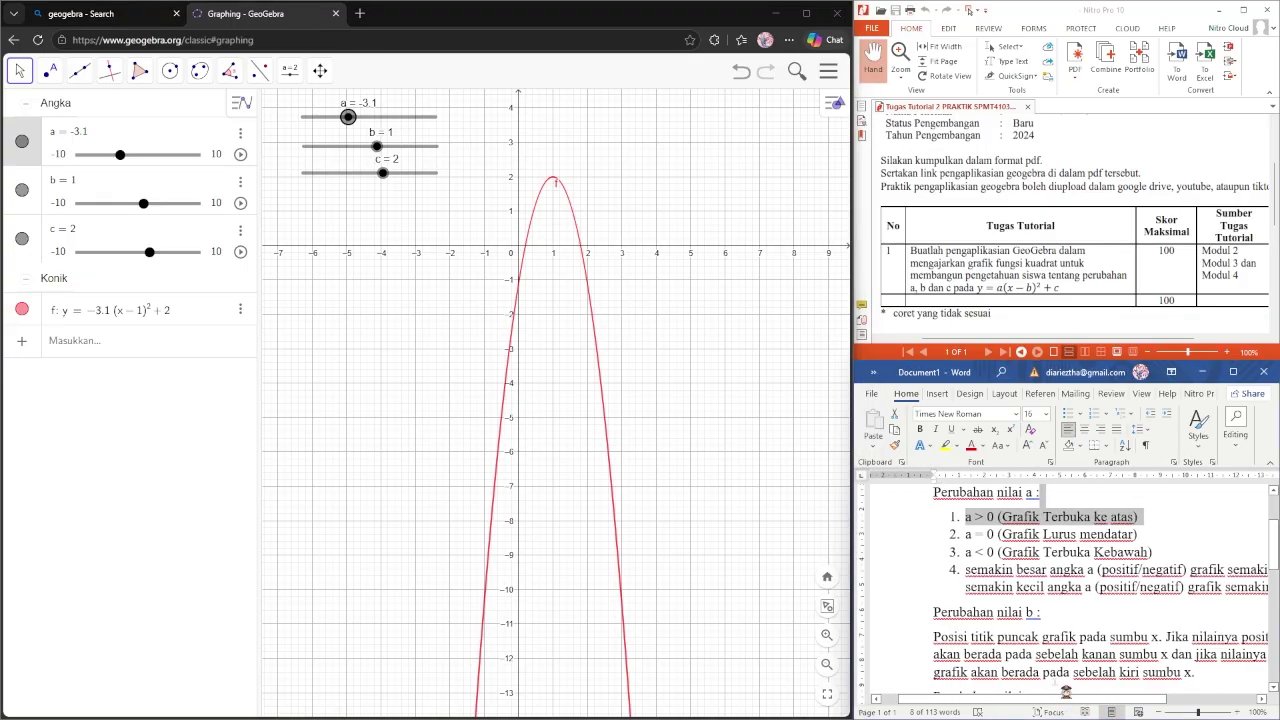
{"action": "scroll", "coordinate": [1010, 665], "scroll_direction": "down", "scroll_amount": 1}
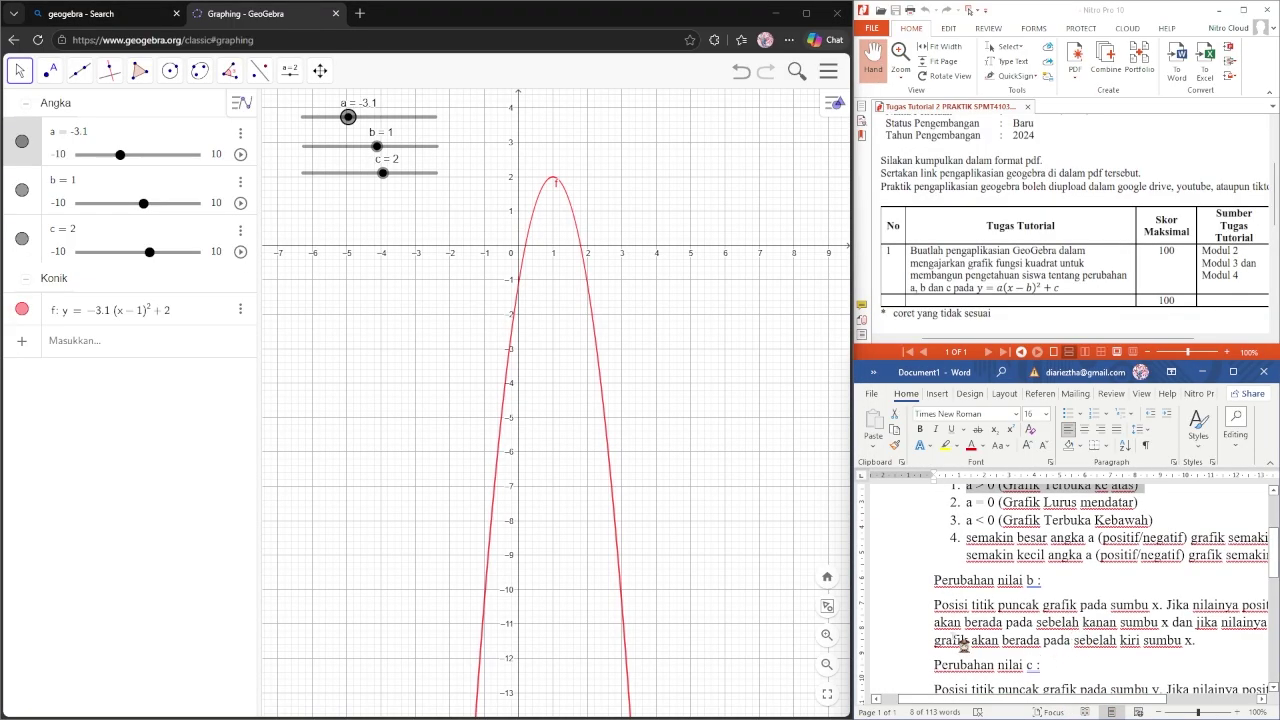
{"action": "left_click_drag", "start_coordinate": [685, 383], "coordinate": [689, 498]}
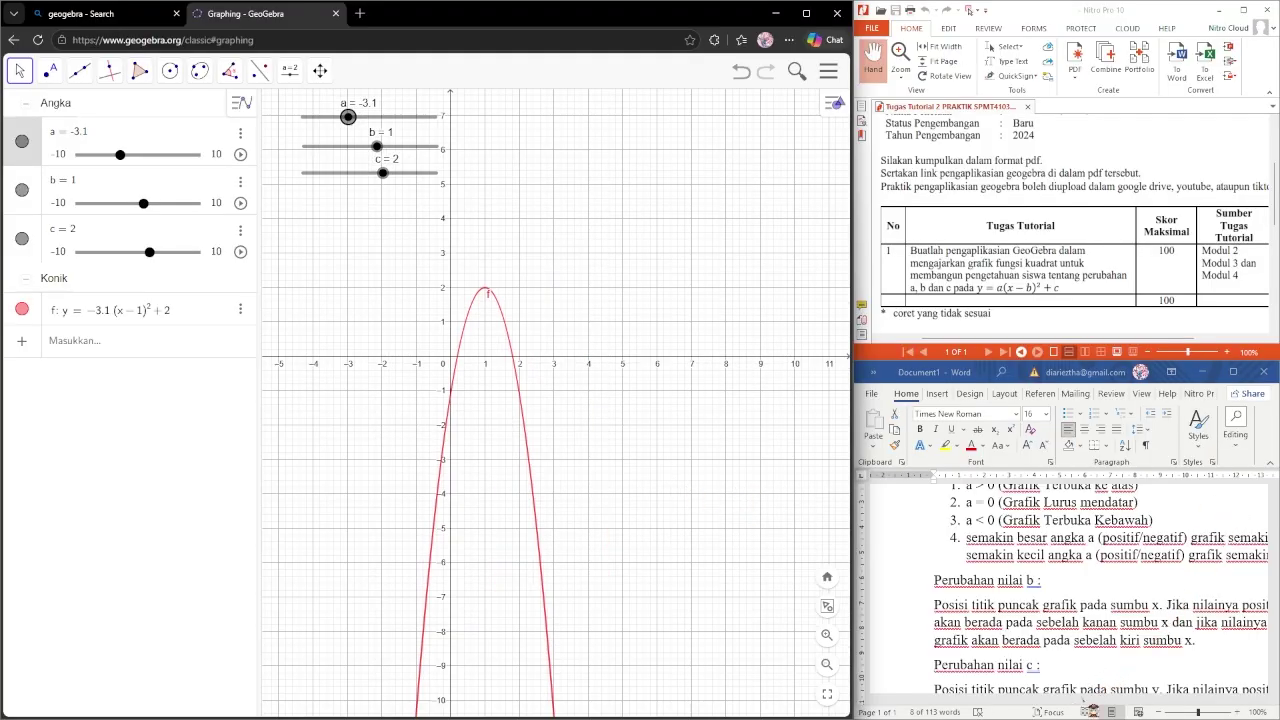
{"action": "left_click", "coordinate": [1090, 710]}
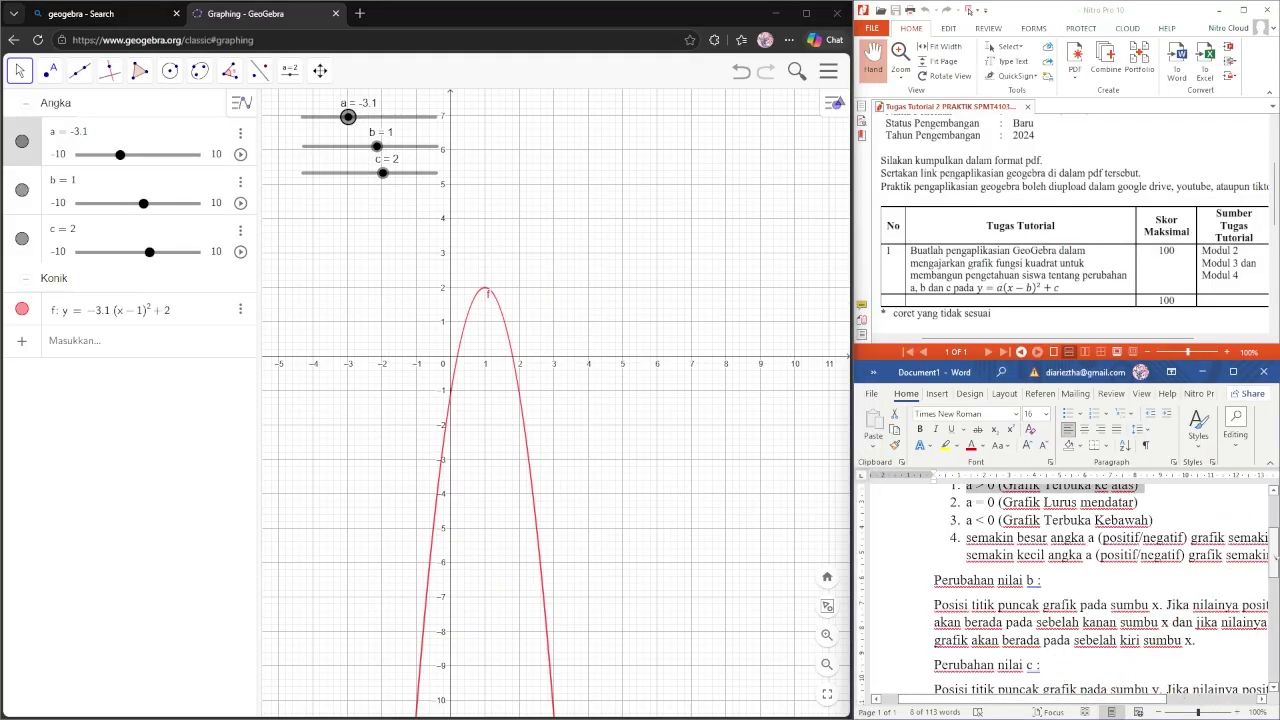
{"action": "scroll", "coordinate": [1069, 588], "scroll_direction": "down", "scroll_amount": 2}
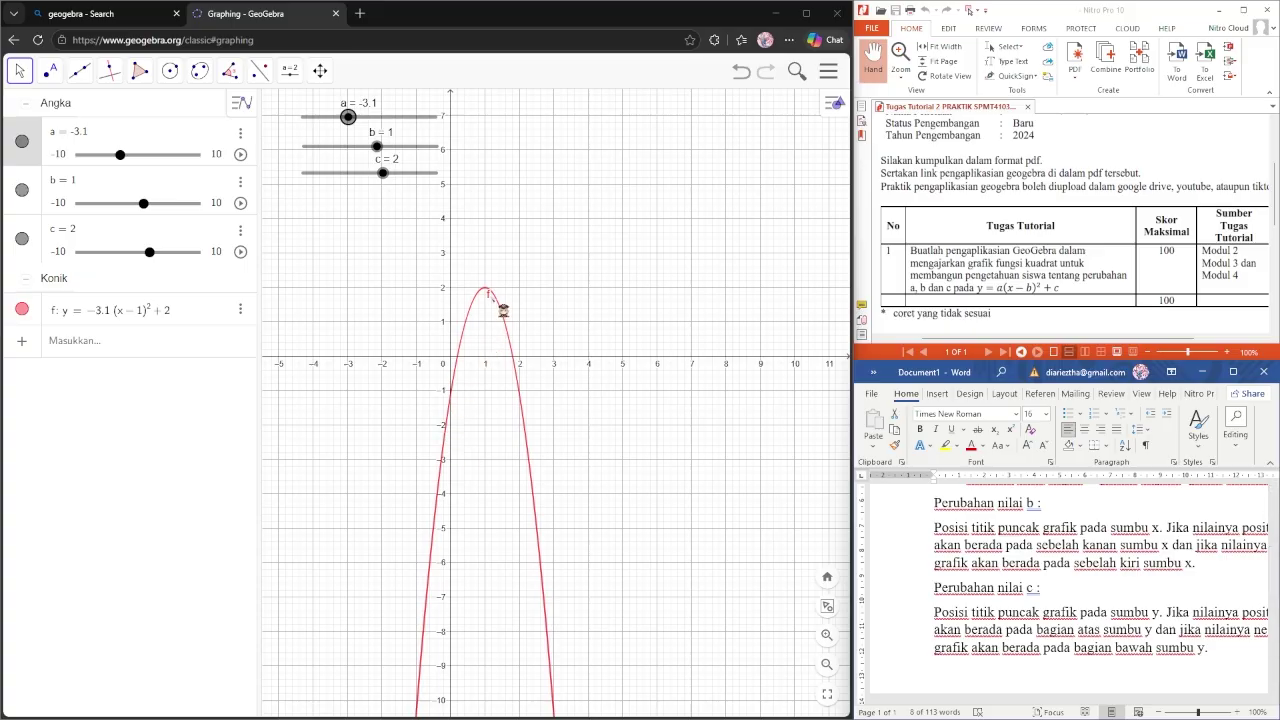
{"action": "left_click", "coordinate": [497, 300]}
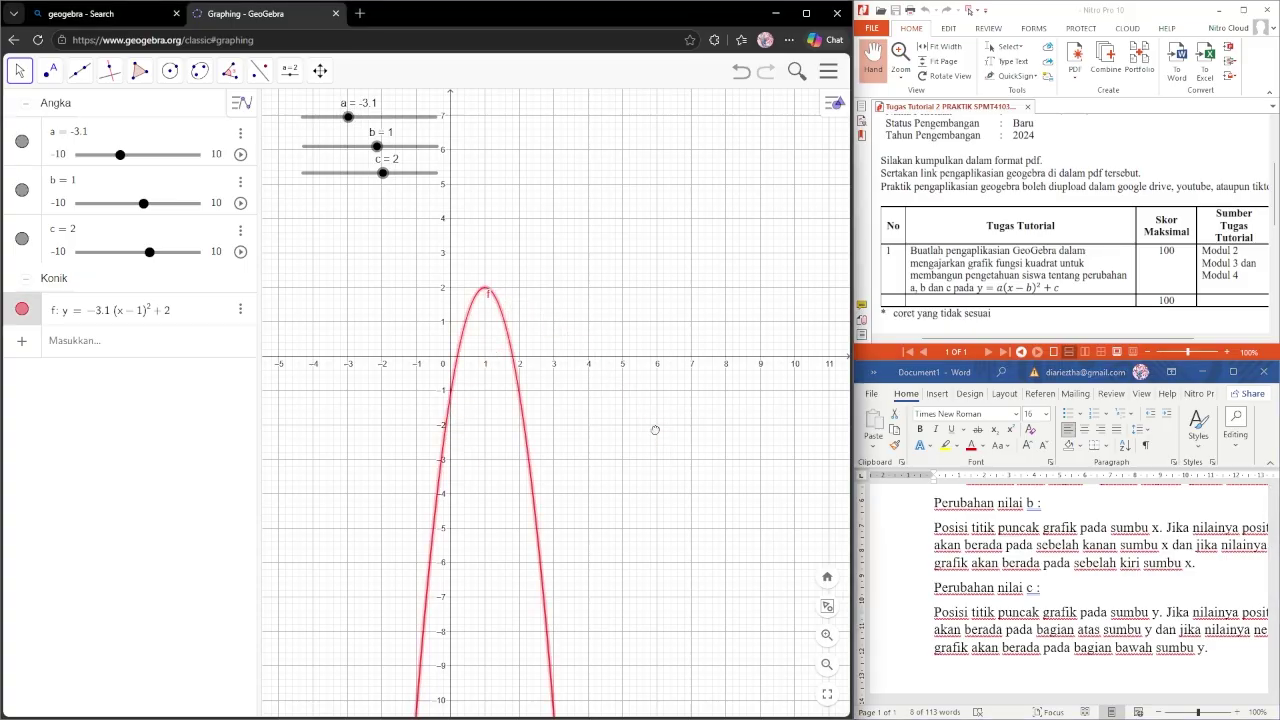
{"action": "left_click_drag", "start_coordinate": [654, 428], "coordinate": [607, 456]}
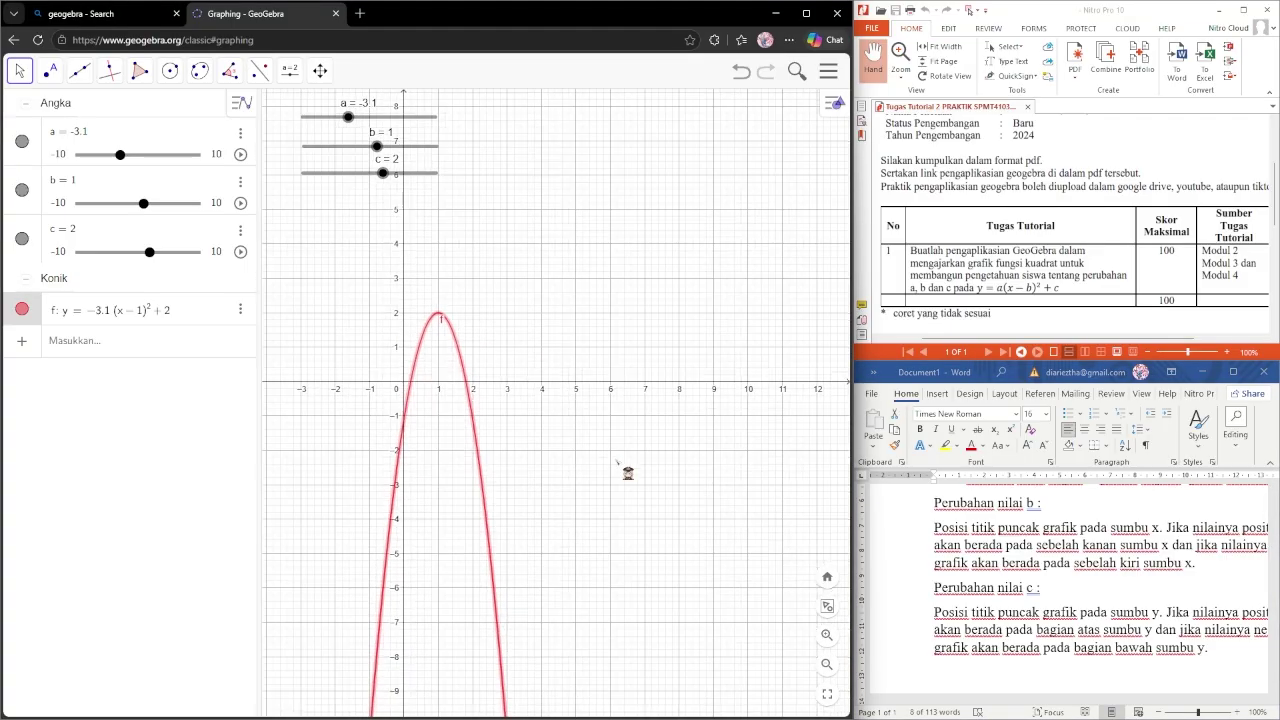
Step: In Word, add the line "Titik puncak (b,c)" after a blank line below the paragraph on c, and highlight b and c in turn
{"action": "left_click", "coordinate": [1185, 672]}
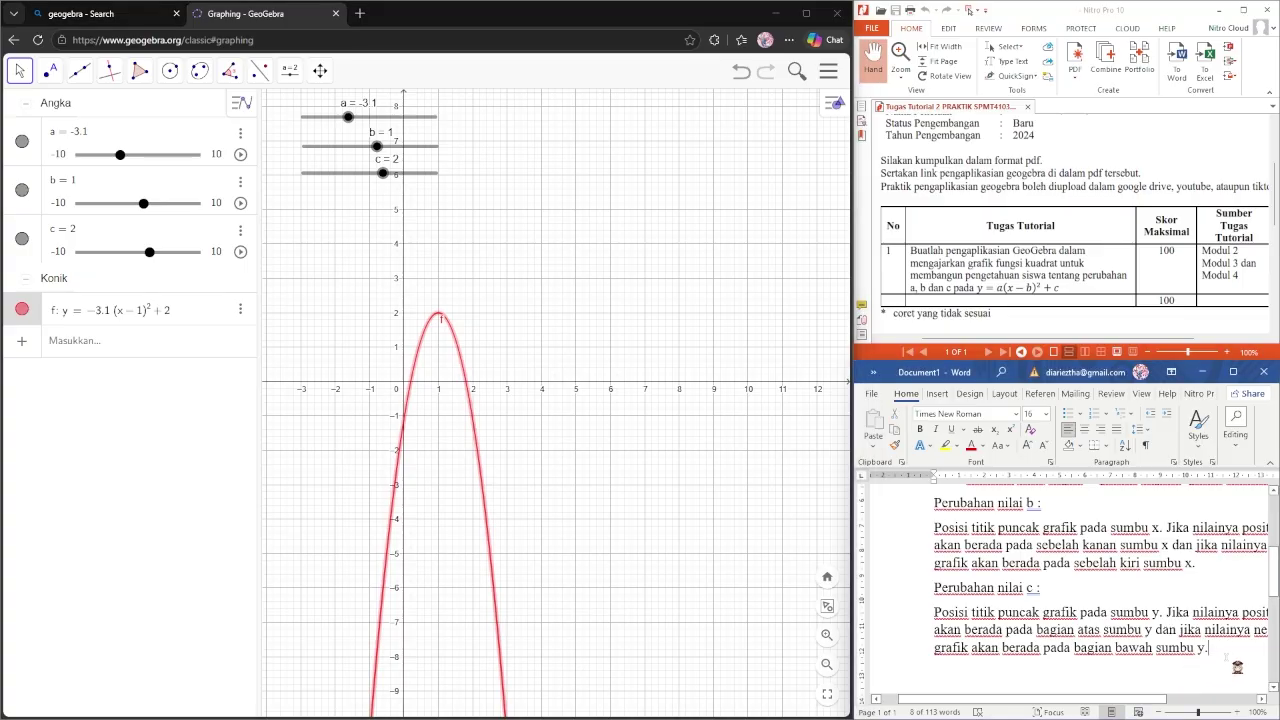
{"action": "key", "text": "Return"}
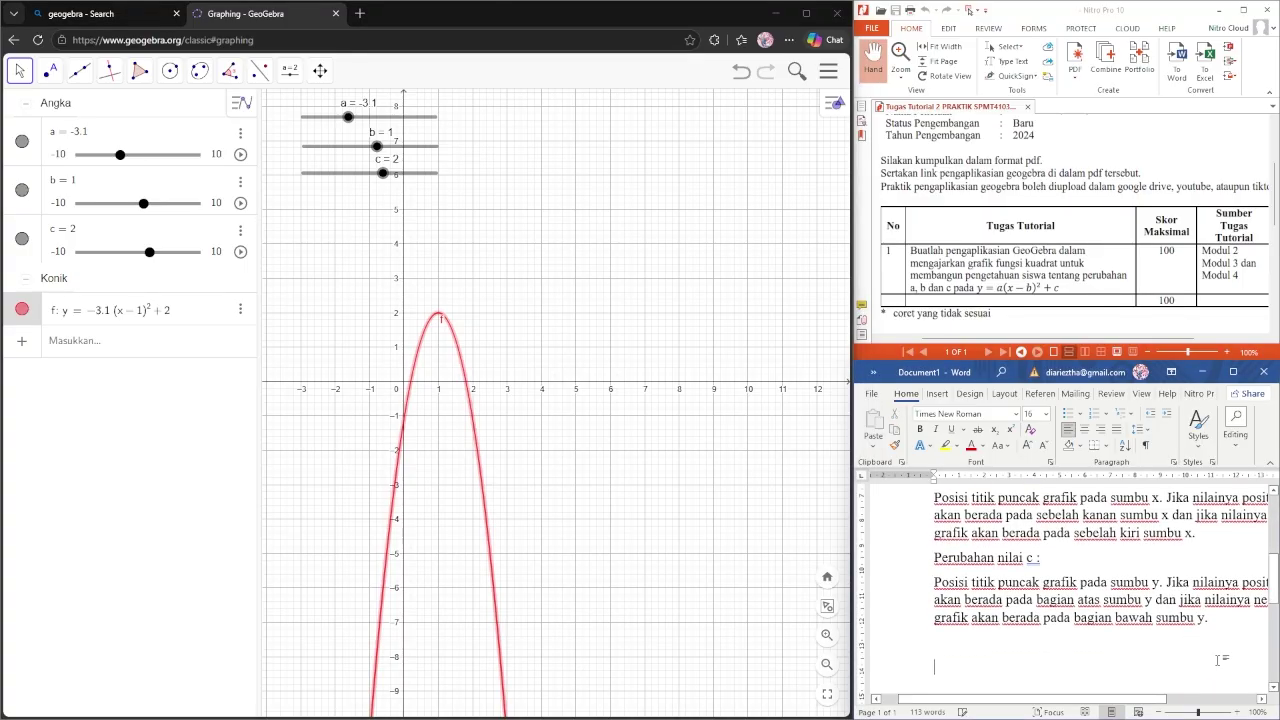
{"action": "type", "text": "Titik p"}
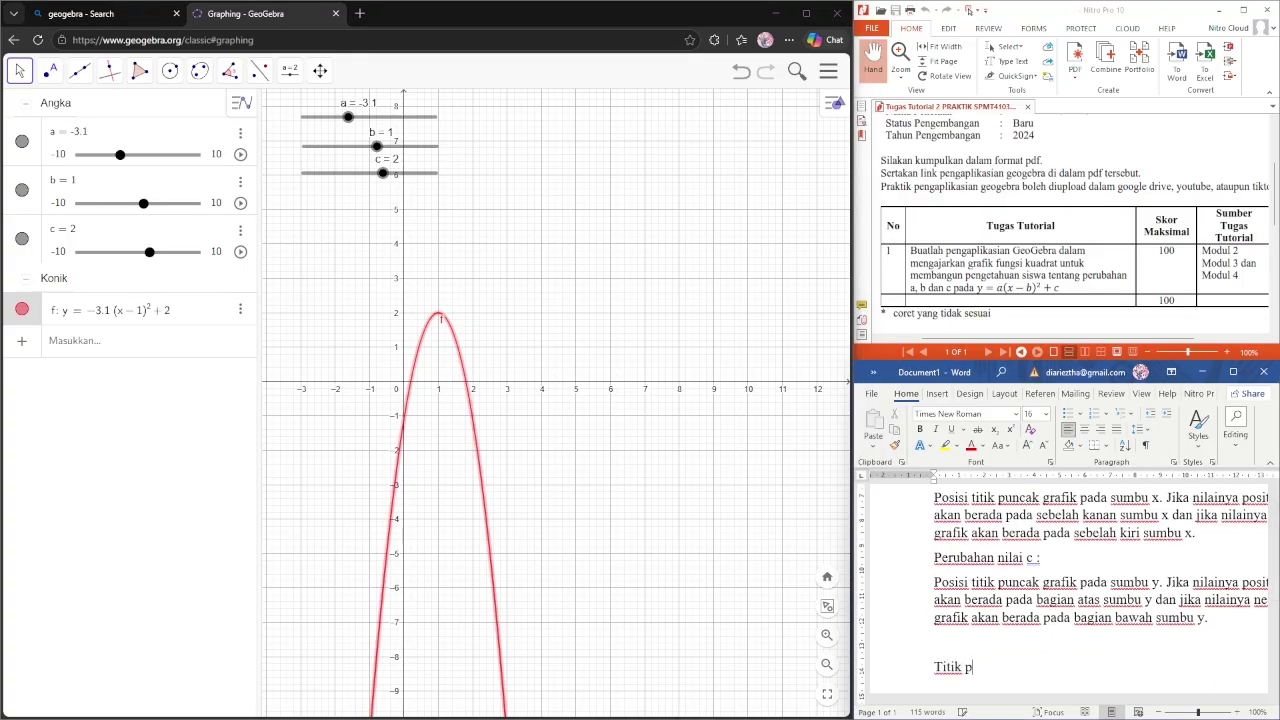
{"action": "type", "text": "uncak (b,c"}
{"action": "double_click", "coordinate": [1017, 666]}
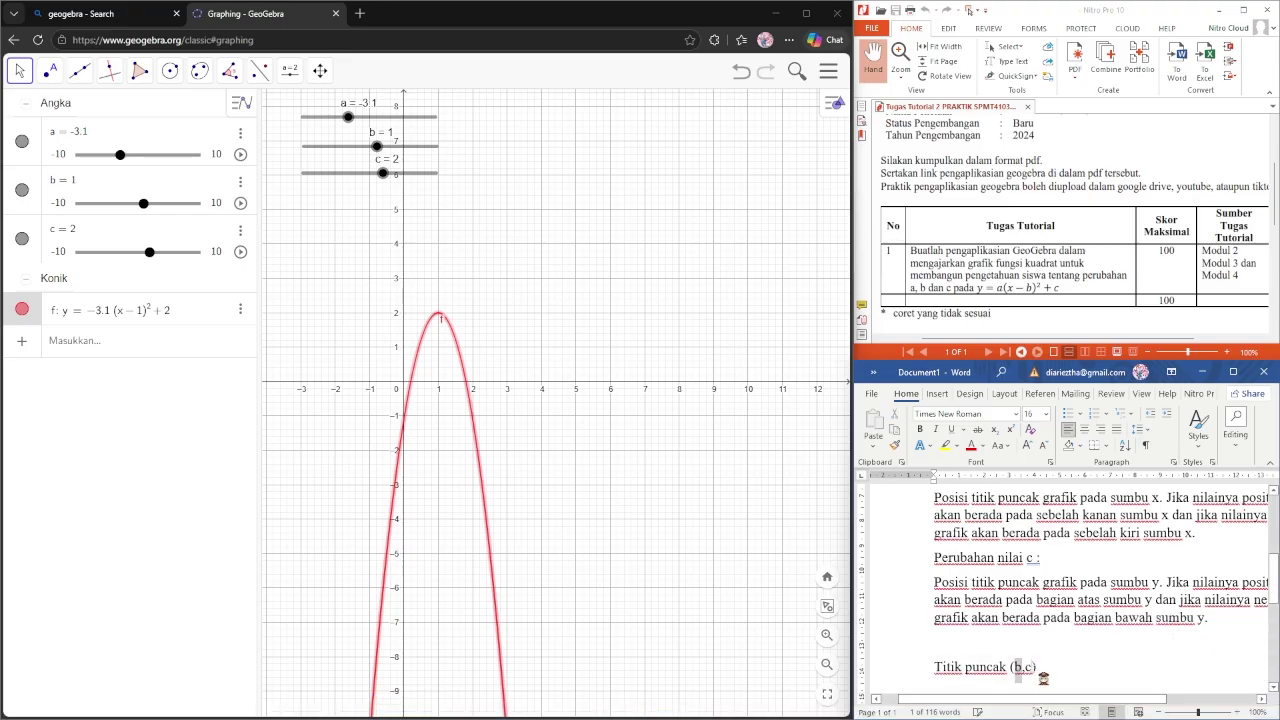
{"action": "left_click", "coordinate": [1030, 665]}
{"action": "double_click", "coordinate": [1028, 666]}
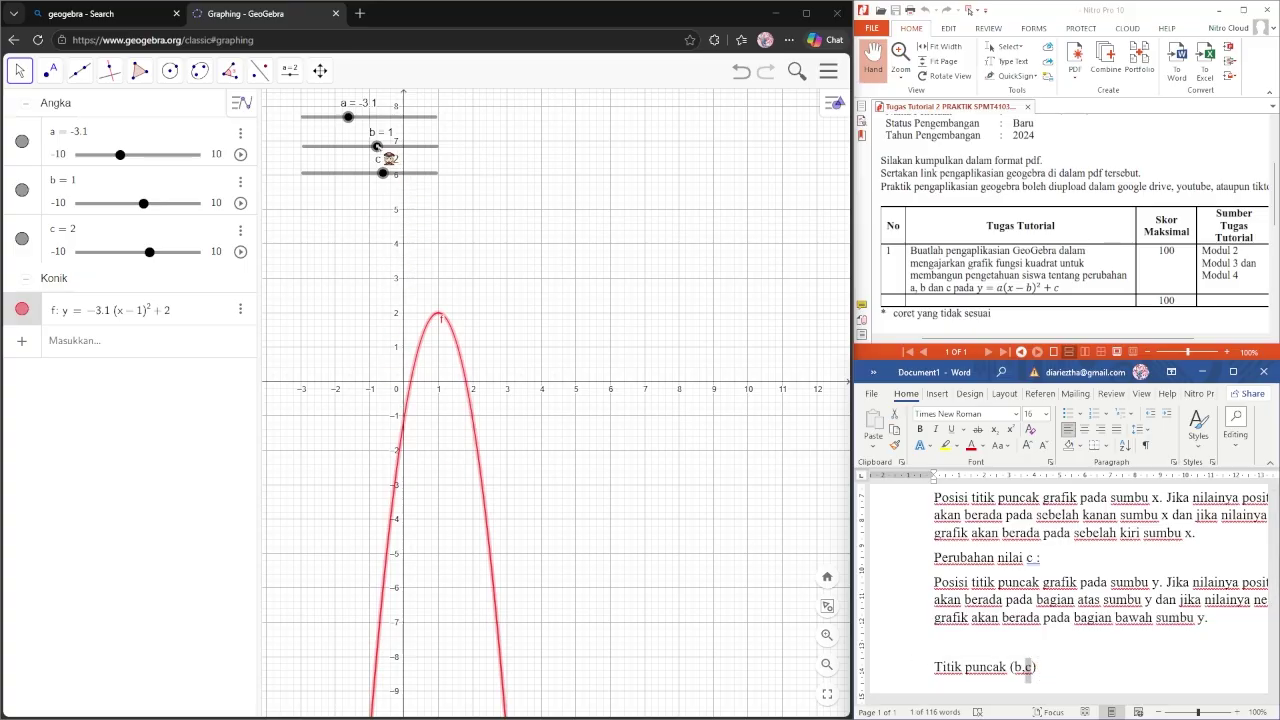
Step: Switch to GeoGebra and set sliders b and c to 5 to demonstrate the vertex position
{"action": "left_click_drag", "start_coordinate": [388, 156], "coordinate": [416, 158]}
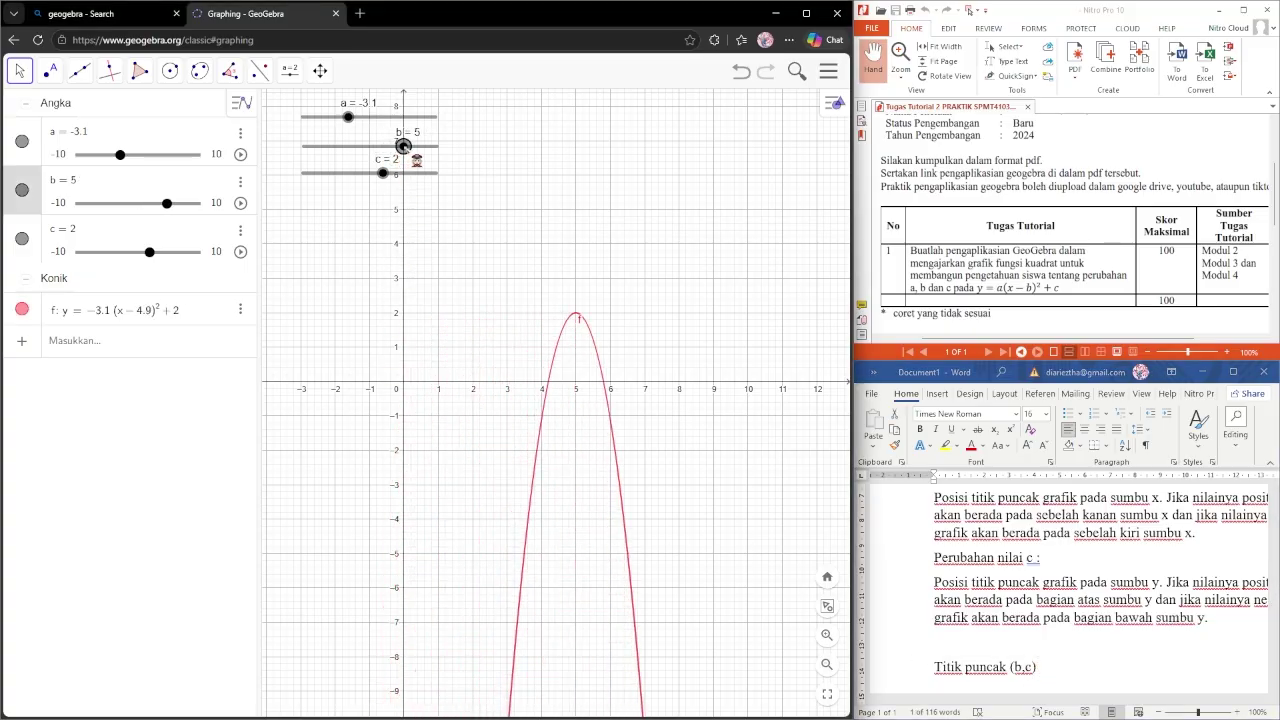
{"action": "left_click", "coordinate": [586, 322]}
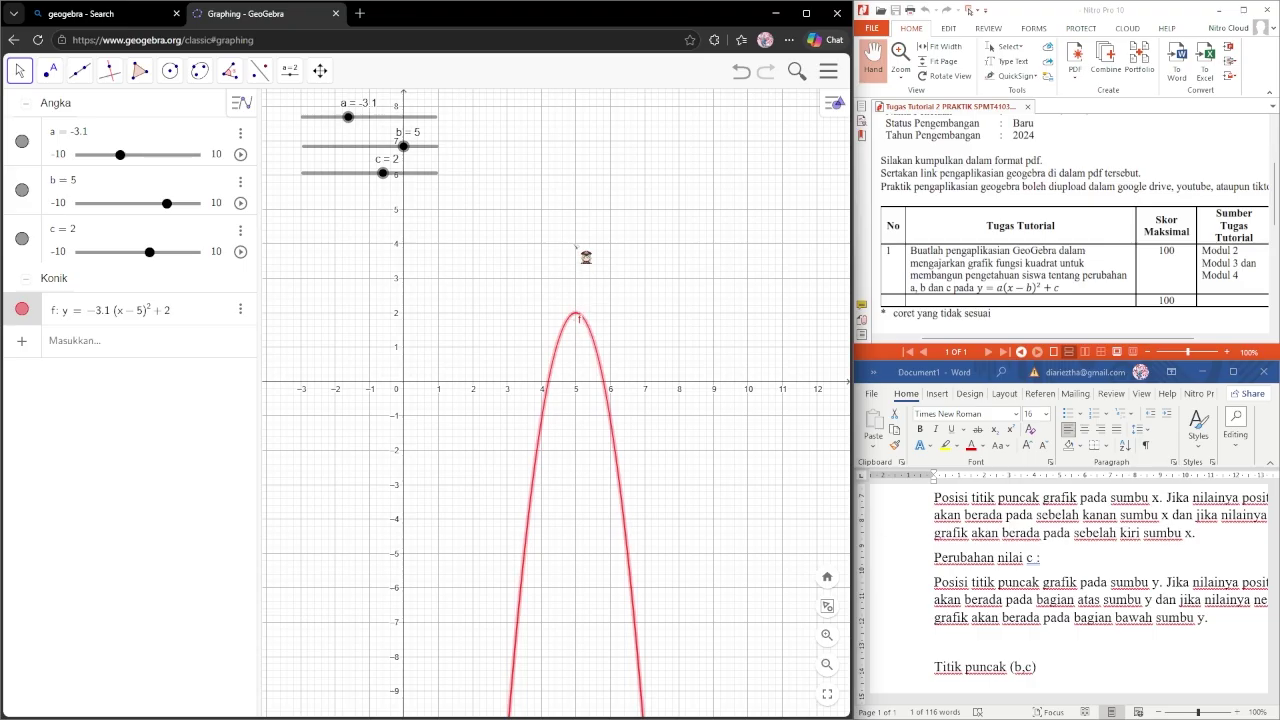
{"action": "left_click_drag", "start_coordinate": [586, 257], "coordinate": [586, 346]}
{"action": "left_click_drag", "start_coordinate": [388, 182], "coordinate": [412, 184]}
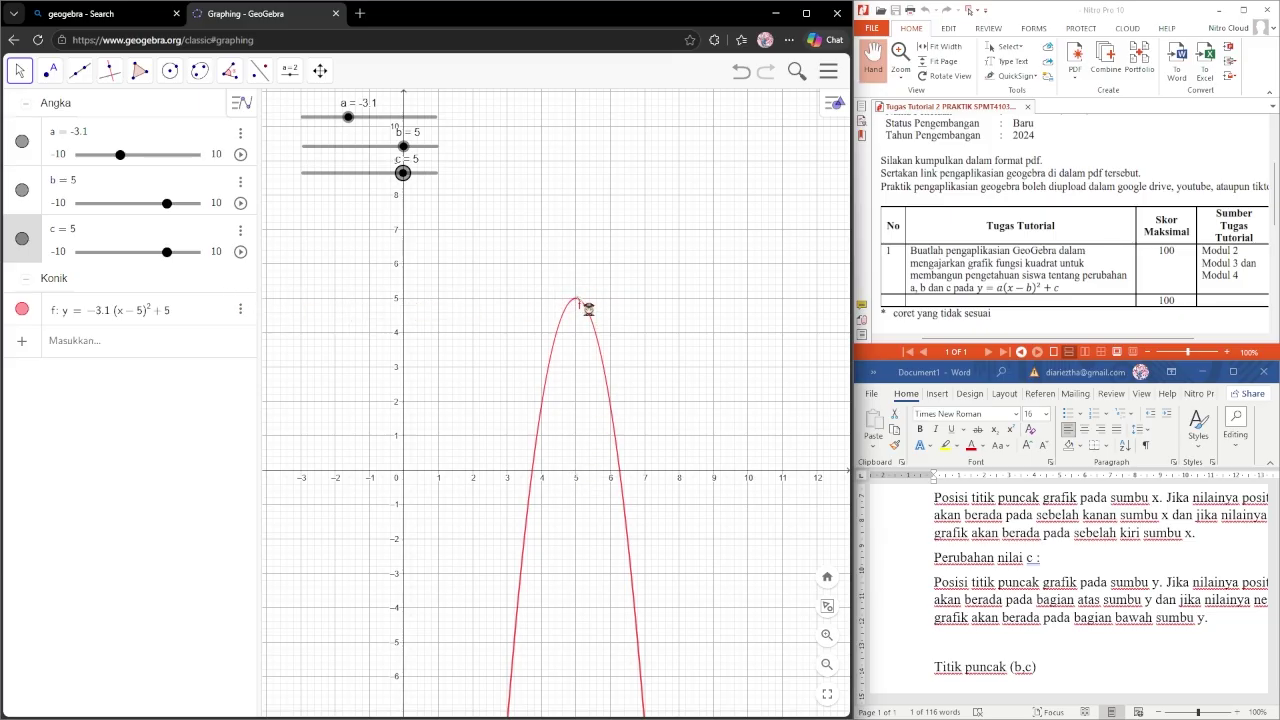
{"action": "left_click_drag", "start_coordinate": [752, 479], "coordinate": [725, 417]}
Step: Switch to Word and look back over the written conclusions on a, b and c
{"action": "left_click", "coordinate": [1086, 617]}
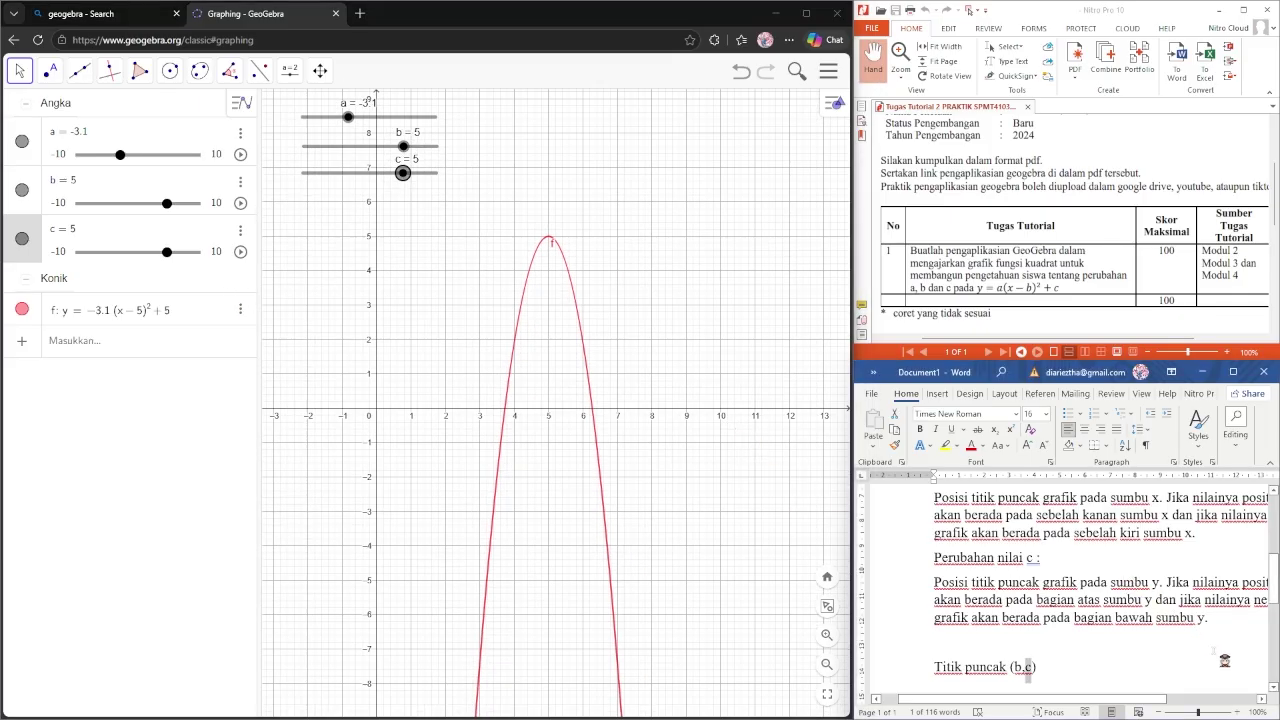
{"action": "scroll", "coordinate": [1027, 667], "scroll_direction": "up", "scroll_amount": 1}
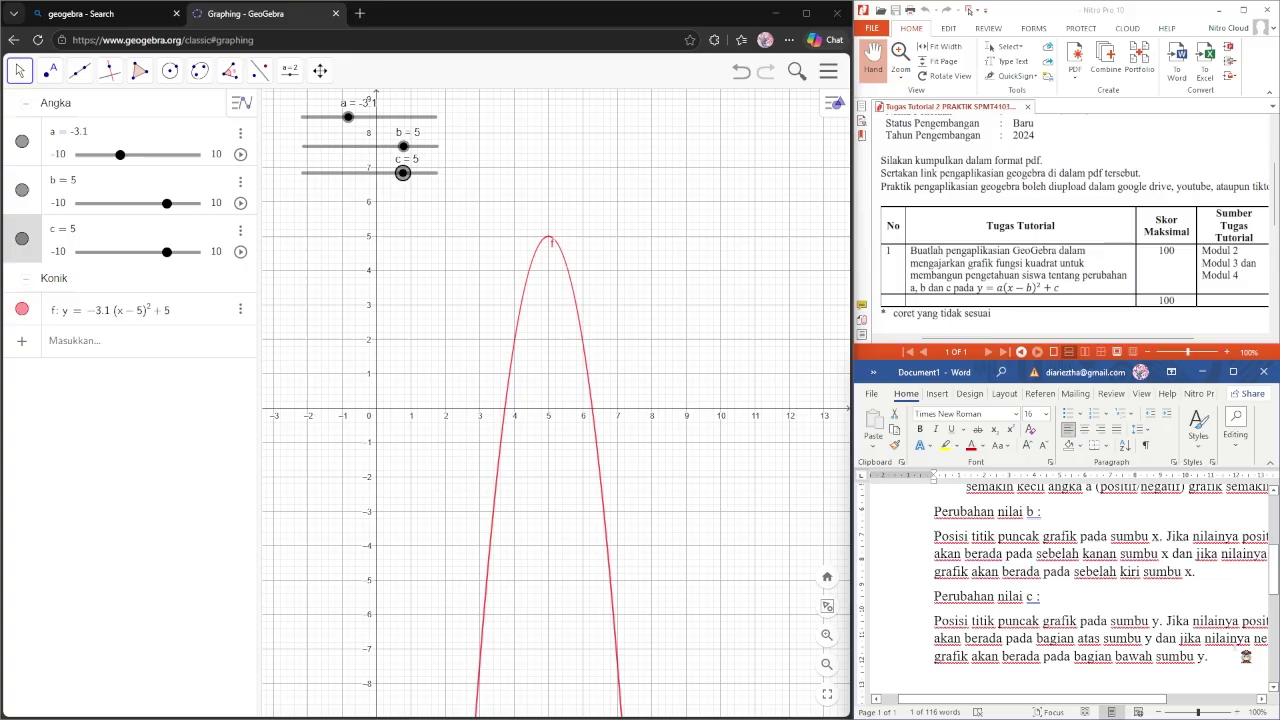
{"action": "scroll", "coordinate": [1276, 566], "scroll_direction": "up", "scroll_amount": 4}
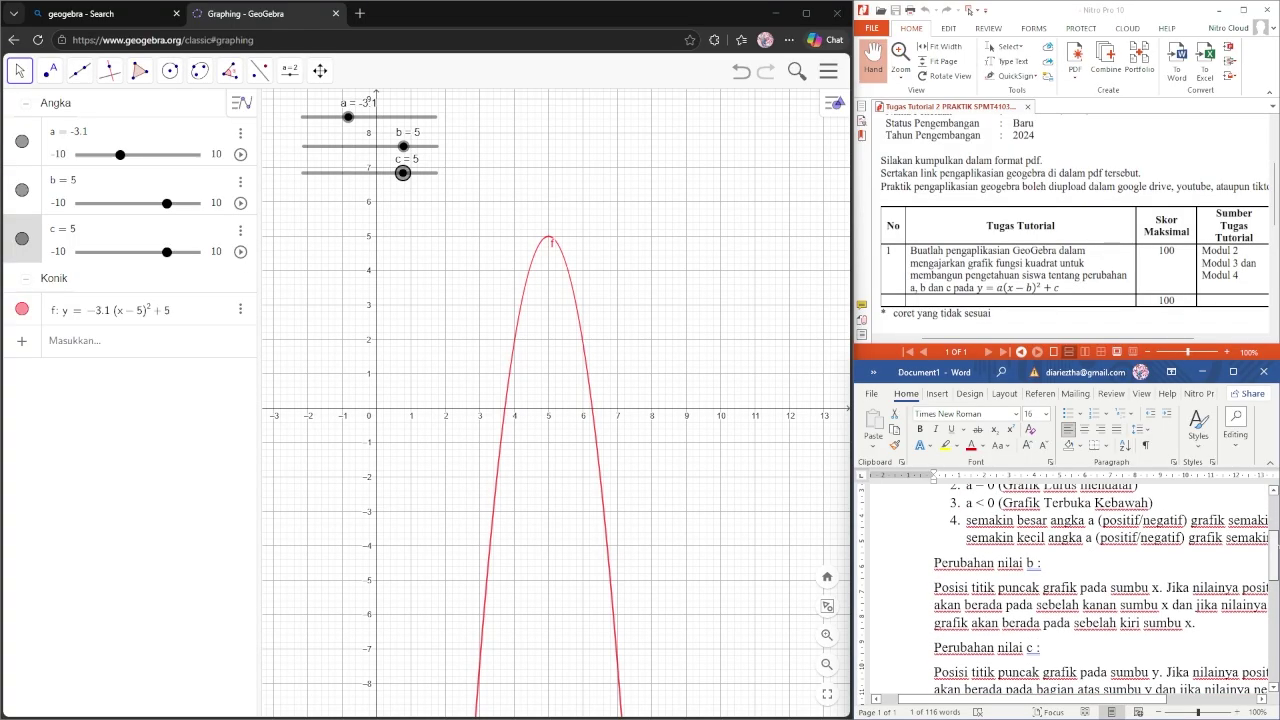